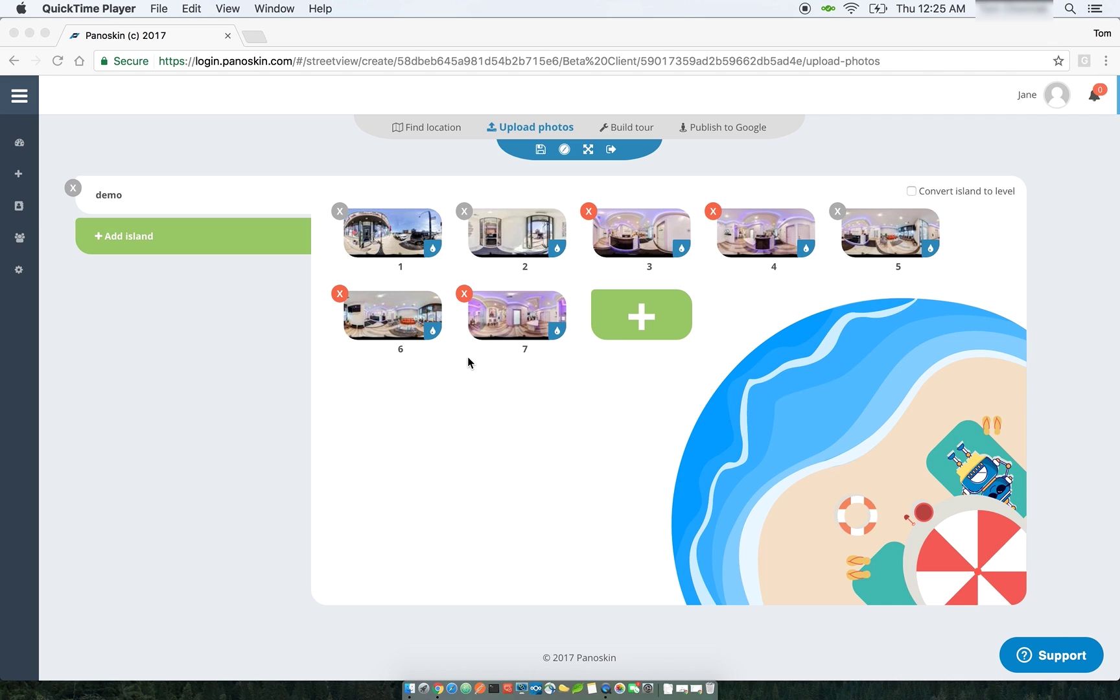
# - Open the blur editor on panorama 1 of the demo island
pyautogui.click(431, 249)
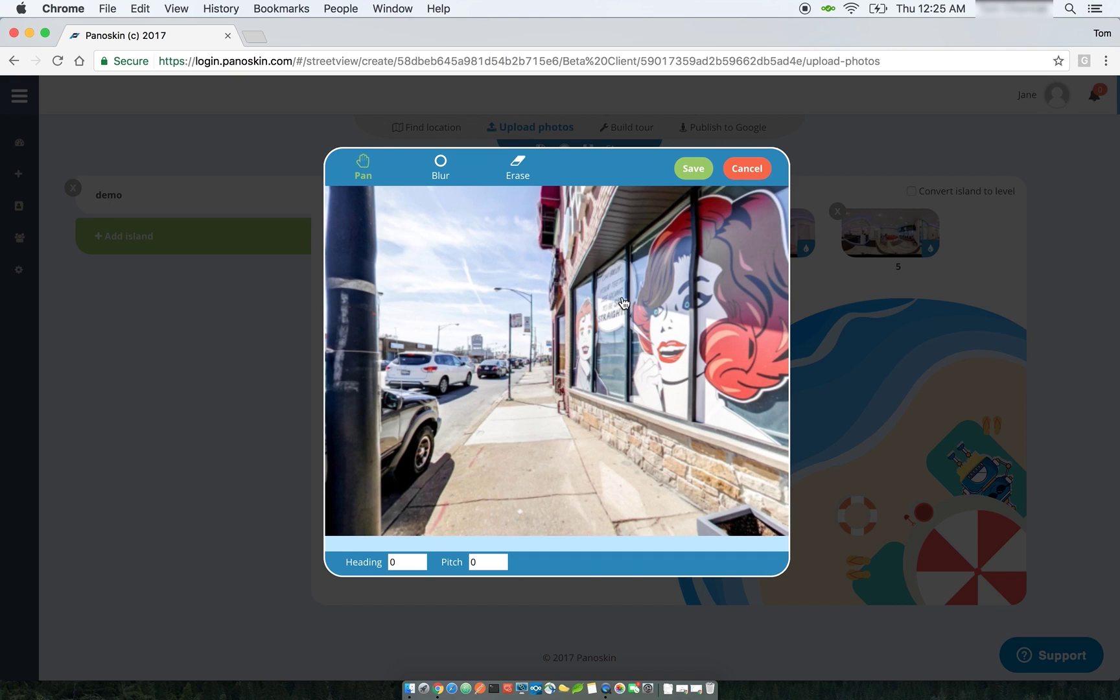
# - Rotate the first panorama to face the parked white SUV and select the Blur tool
pyautogui.moveTo(634, 309); pyautogui.dragTo(634, 311)
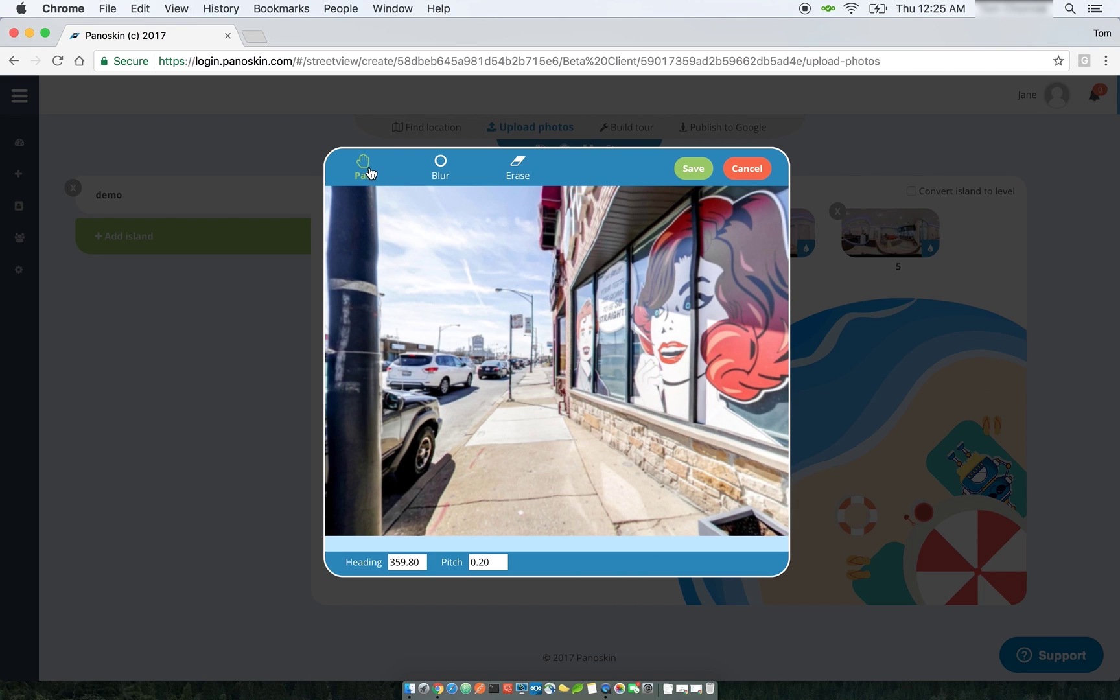
pyautogui.moveTo(618, 323); pyautogui.dragTo(545, 350)
pyautogui.moveTo(622, 361); pyautogui.dragTo(368, 360)
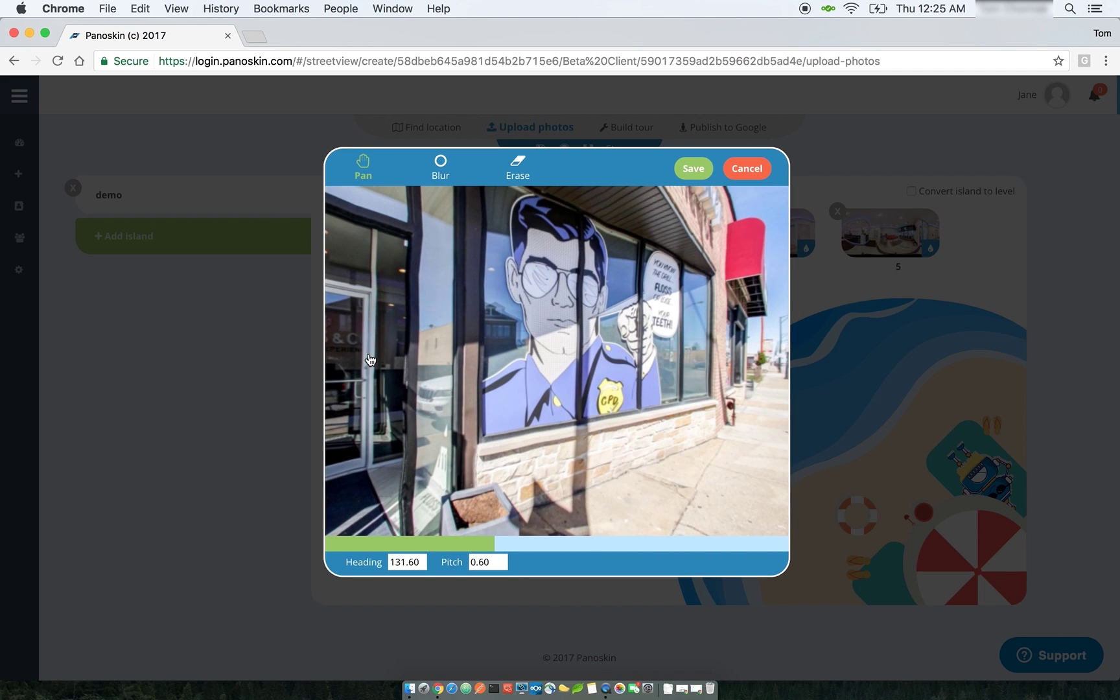
pyautogui.moveTo(611, 380); pyautogui.dragTo(597, 350)
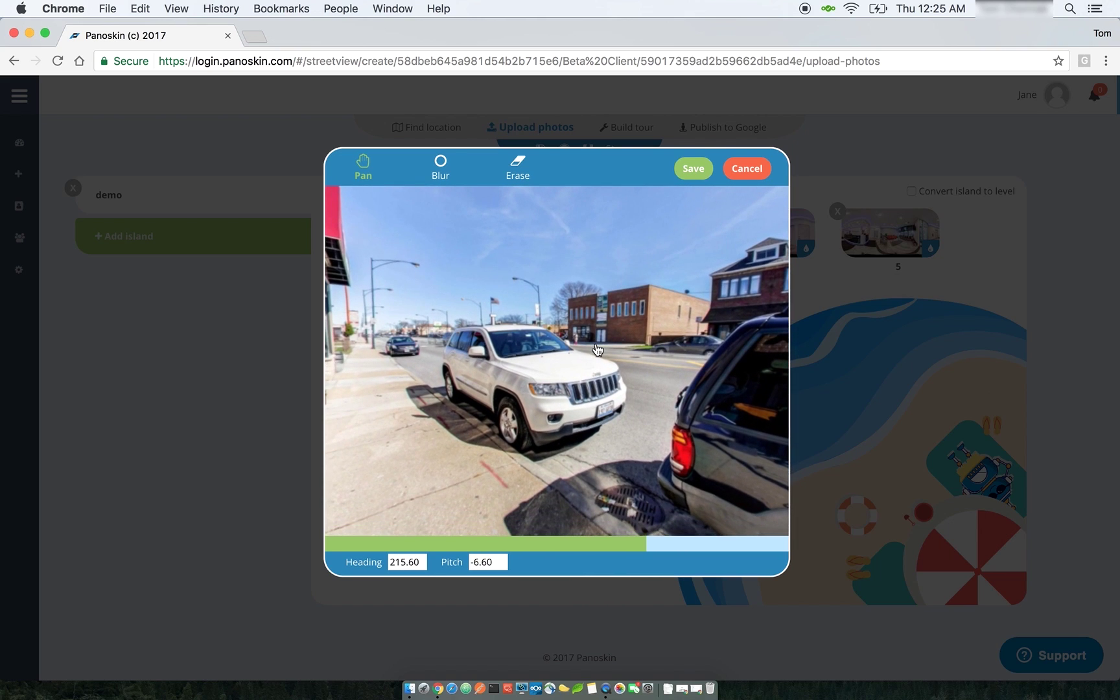
pyautogui.click(442, 166)
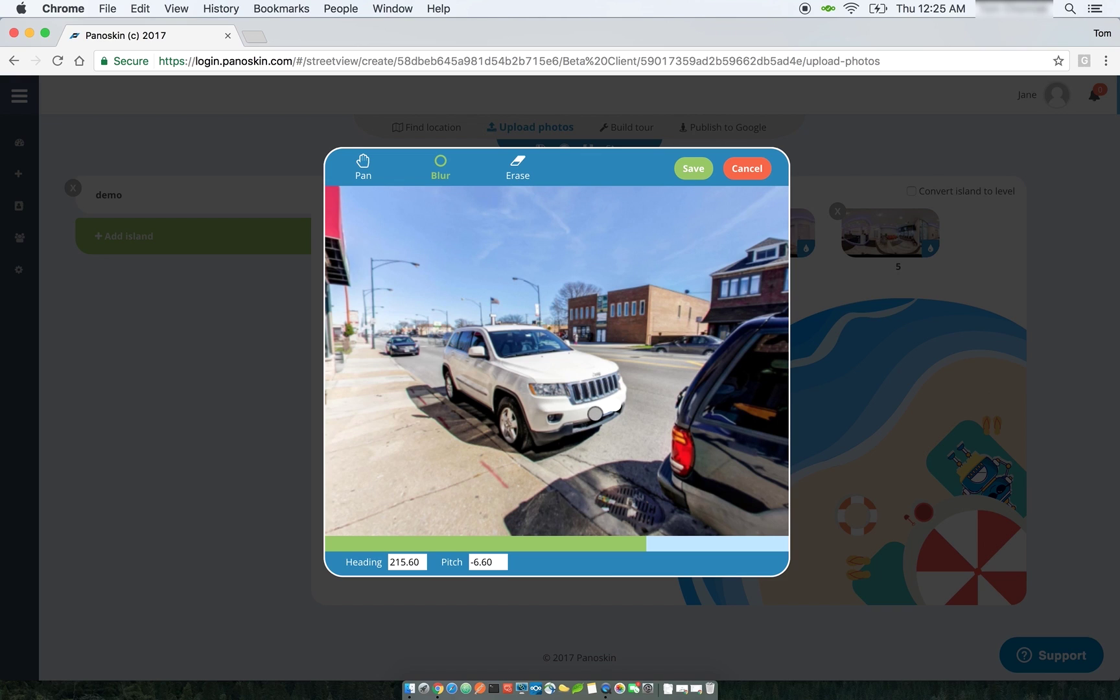
# - Blur the SUV's licence plate and the policeman mural's speech-bubble text
pyautogui.moveTo(600, 413); pyautogui.dragTo(616, 413)
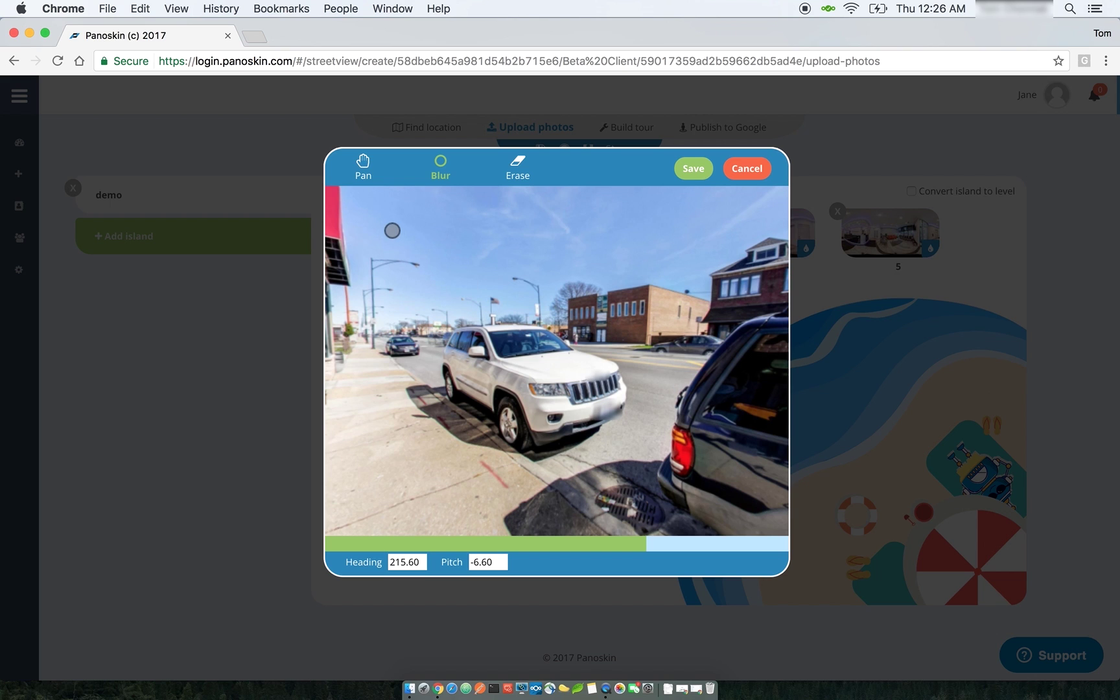
pyautogui.click(363, 162)
pyautogui.moveTo(369, 291); pyautogui.dragTo(562, 300)
pyautogui.moveTo(447, 345); pyautogui.dragTo(569, 378)
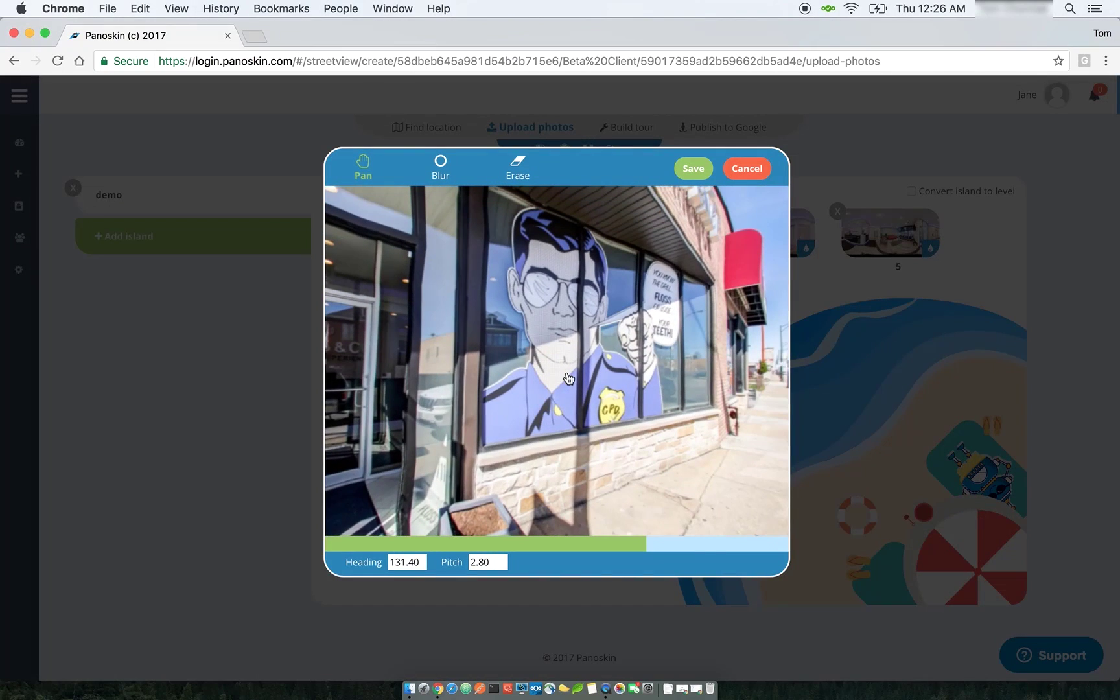
pyautogui.click(440, 164)
pyautogui.moveTo(668, 264)
pyautogui.mouseDown()
pyautogui.moveTo(646, 276)
pyautogui.moveTo(640, 310)
pyautogui.moveTo(660, 342)
pyautogui.moveTo(677, 327)
pyautogui.moveTo(679, 282)
pyautogui.moveTo(666, 264)
pyautogui.moveTo(680, 317)
pyautogui.mouseUp()
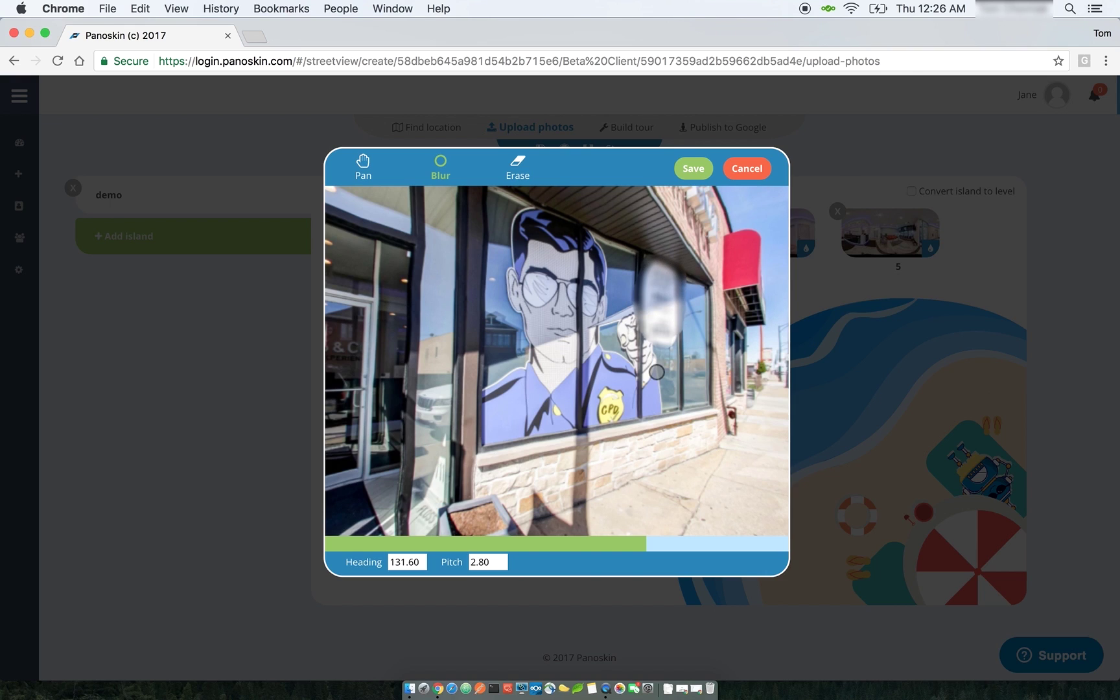
# - Blur the speech bubble on the woman mural window
pyautogui.click(363, 164)
pyautogui.moveTo(382, 284); pyautogui.dragTo(650, 277)
pyautogui.click(436, 163)
pyautogui.moveTo(436, 214)
pyautogui.mouseDown()
pyautogui.moveTo(423, 250)
pyautogui.moveTo(429, 282)
pyautogui.moveTo(458, 273)
pyautogui.moveTo(463, 228)
pyautogui.moveTo(439, 210)
pyautogui.mouseUp()
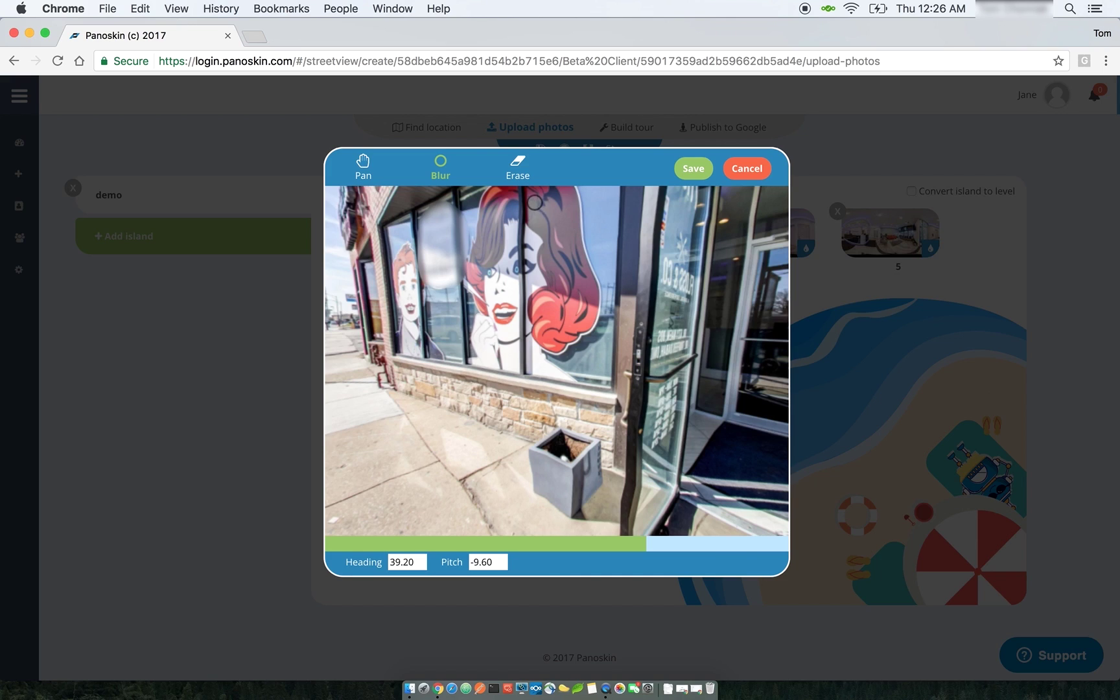
pyautogui.click(516, 164)
# - Erase the woman mural's speech-bubble blur, turn back to the street, and save the edits
pyautogui.moveTo(463, 275)
pyautogui.mouseDown()
pyautogui.moveTo(427, 287)
pyautogui.moveTo(462, 272)
pyautogui.mouseUp()
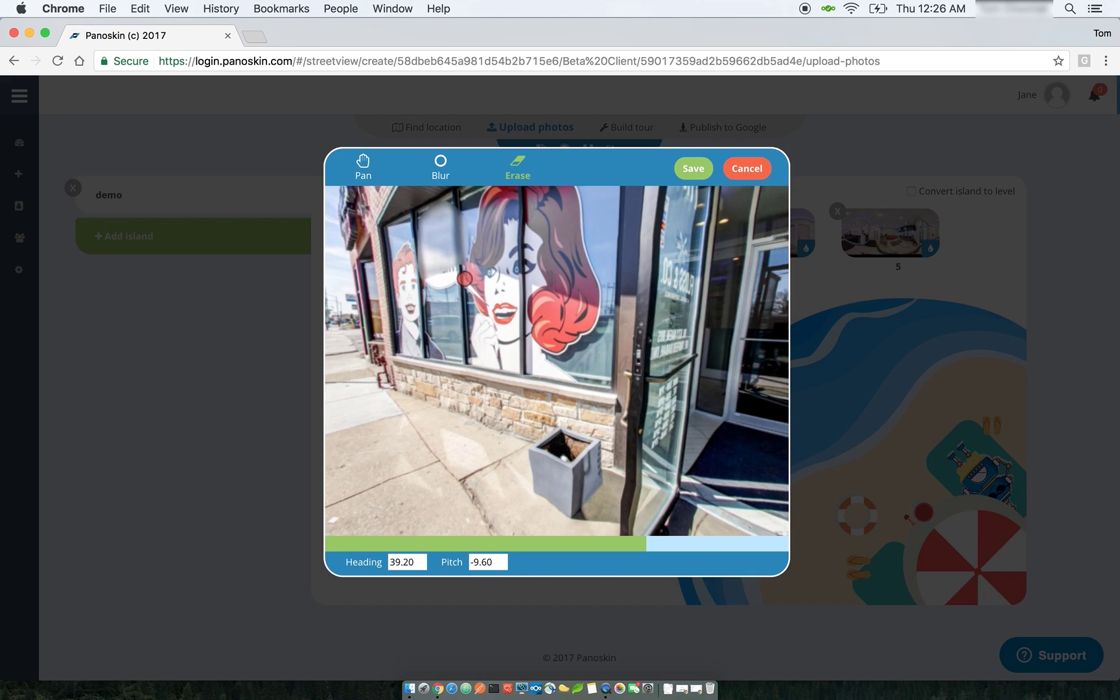
pyautogui.moveTo(466, 276)
pyautogui.mouseDown()
pyautogui.moveTo(423, 292)
pyautogui.moveTo(411, 208)
pyautogui.moveTo(442, 194)
pyautogui.moveTo(470, 212)
pyautogui.moveTo(463, 278)
pyautogui.mouseUp()
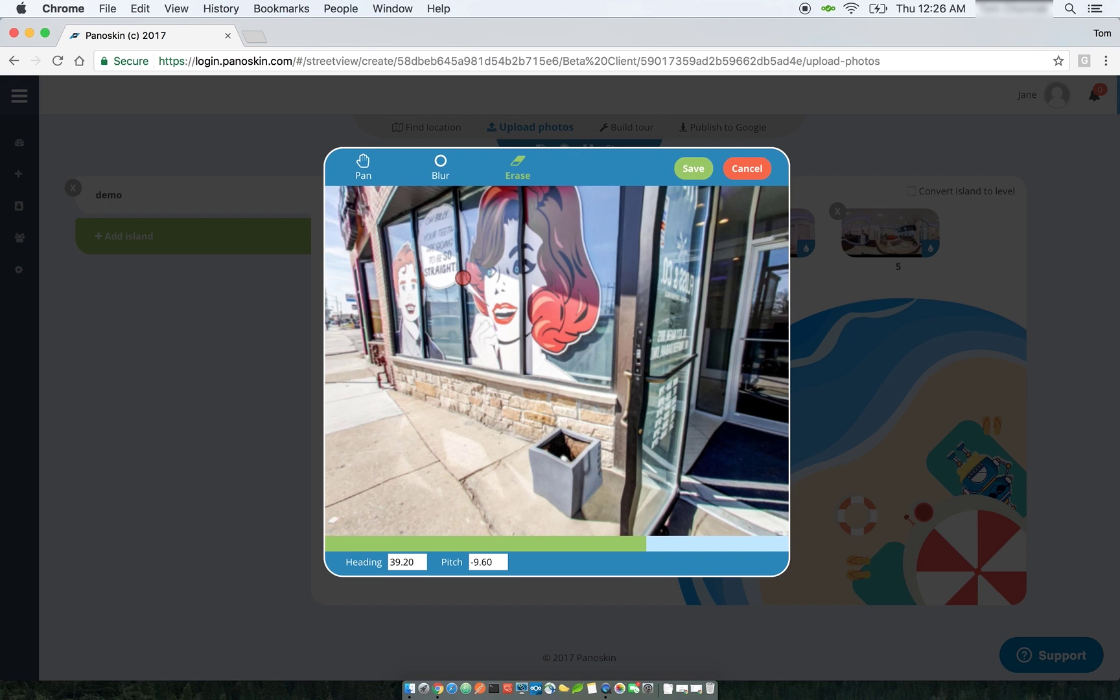
pyautogui.click(364, 168)
pyautogui.moveTo(614, 278); pyautogui.dragTo(389, 283)
pyautogui.moveTo(600, 287); pyautogui.dragTo(470, 283)
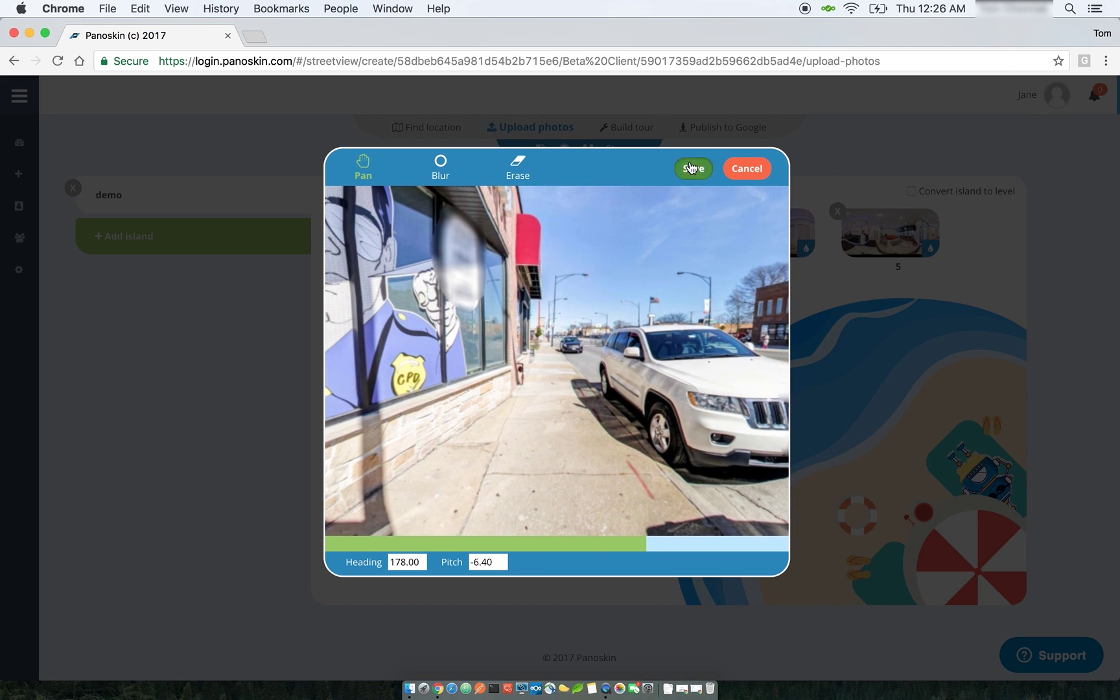
pyautogui.click(693, 168)
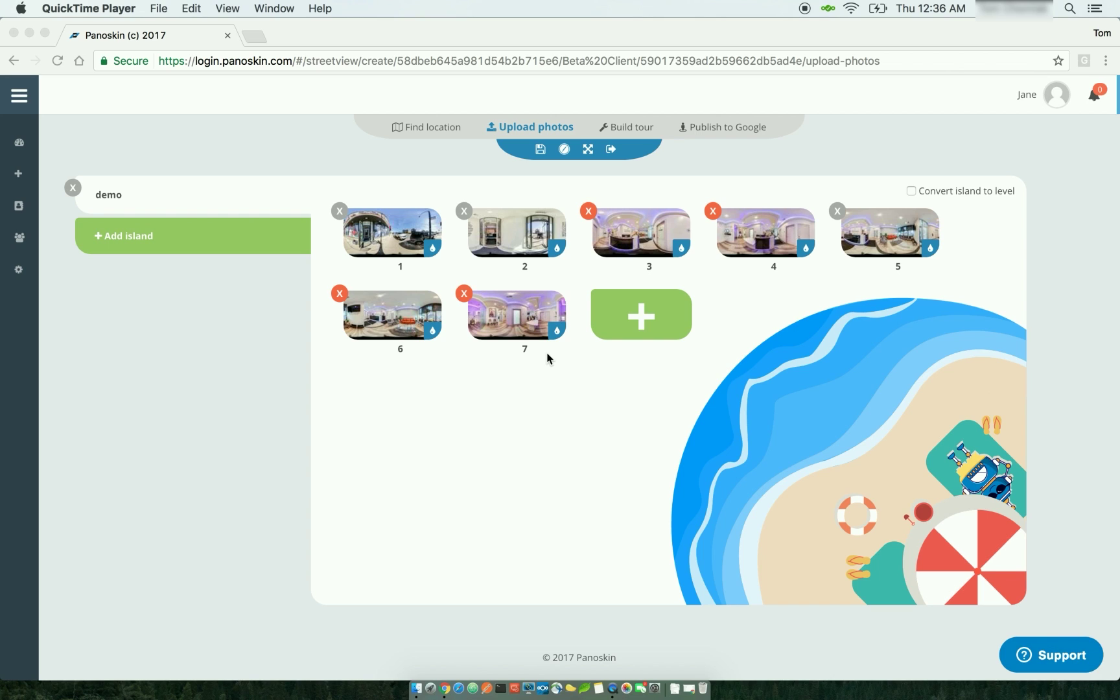
# - Return to the Upload photos grid of seven panoramas once saving finishes
pyautogui.click(633, 123)
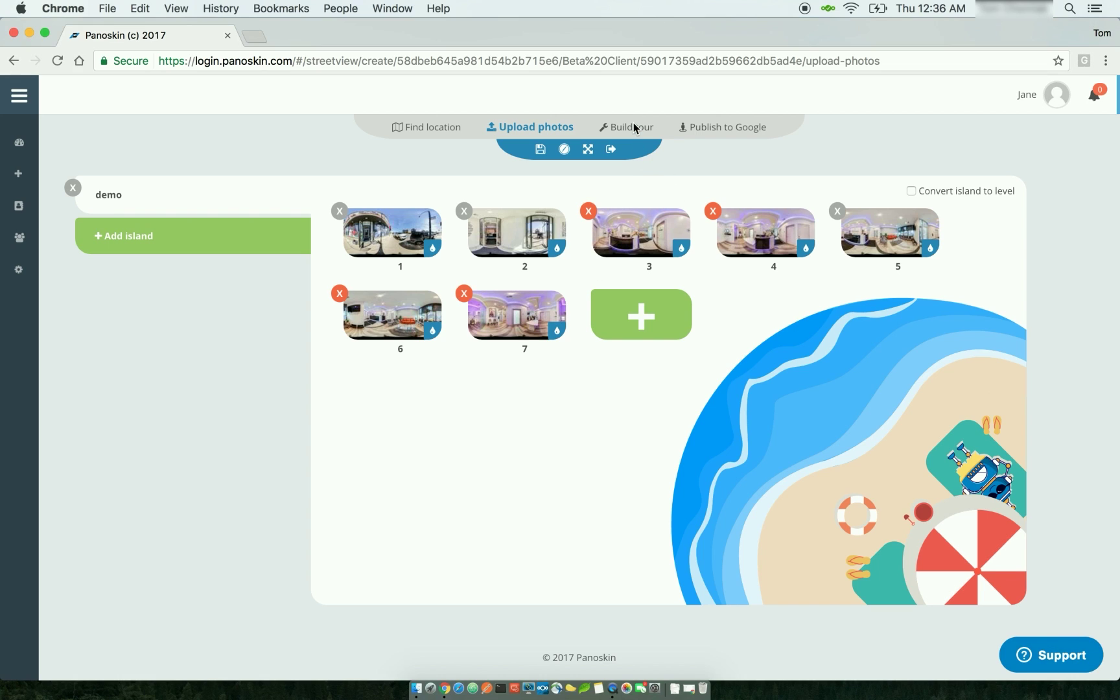
# - Inspect scene 1's blurs in the Build tour preview, then go to Publish to Google
pyautogui.click(627, 134)
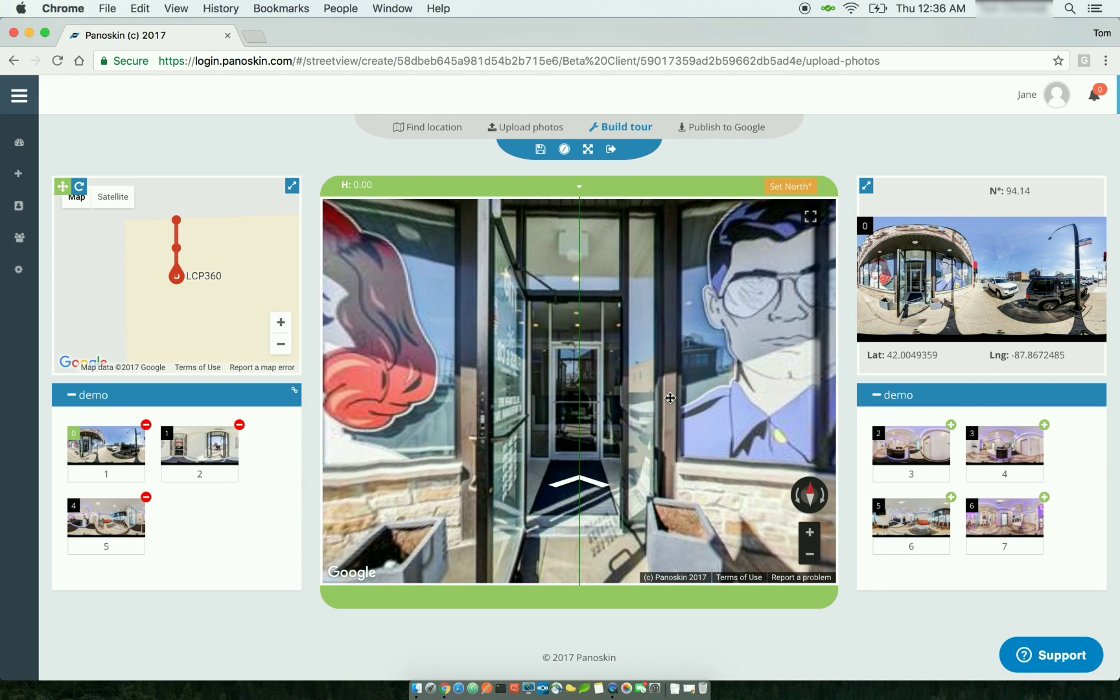
pyautogui.moveTo(669, 399); pyautogui.dragTo(536, 407)
pyautogui.moveTo(667, 407); pyautogui.dragTo(625, 374)
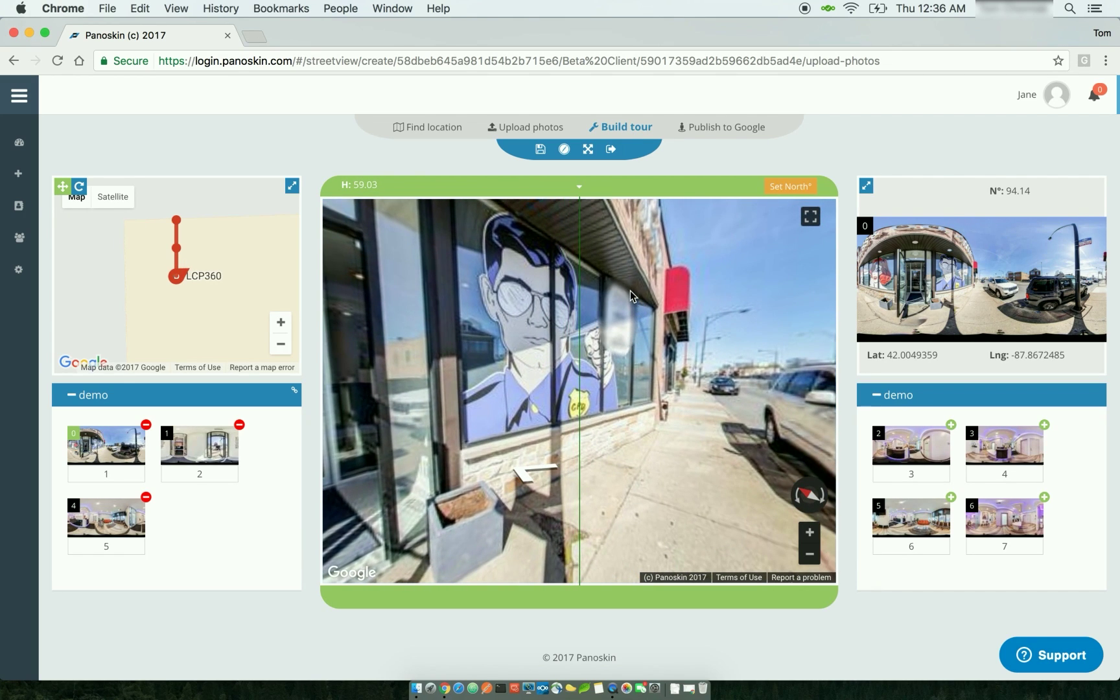
pyautogui.moveTo(675, 367); pyautogui.dragTo(585, 383)
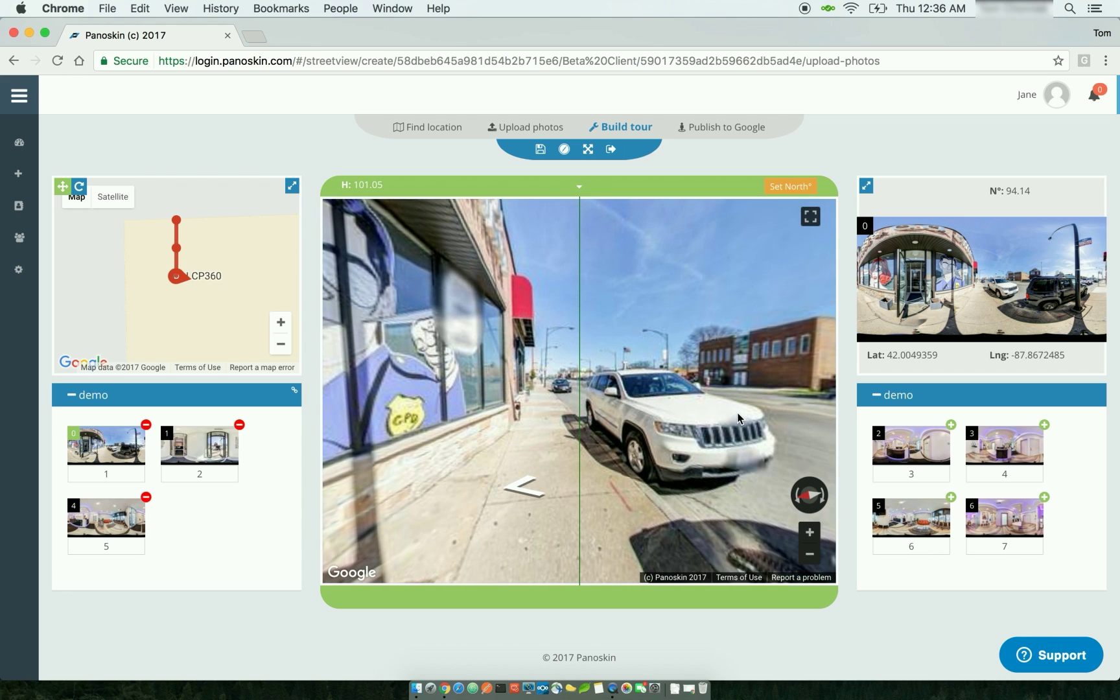
pyautogui.moveTo(428, 415); pyautogui.dragTo(559, 398)
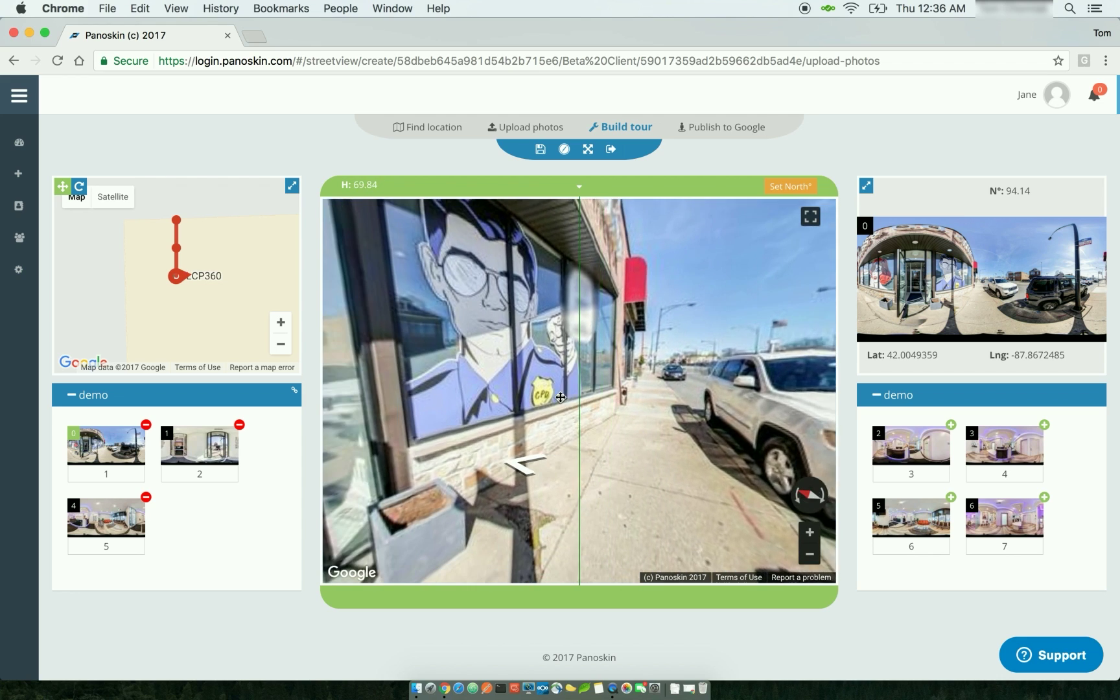
pyautogui.moveTo(402, 379); pyautogui.dragTo(563, 381)
pyautogui.moveTo(462, 376); pyautogui.dragTo(521, 402)
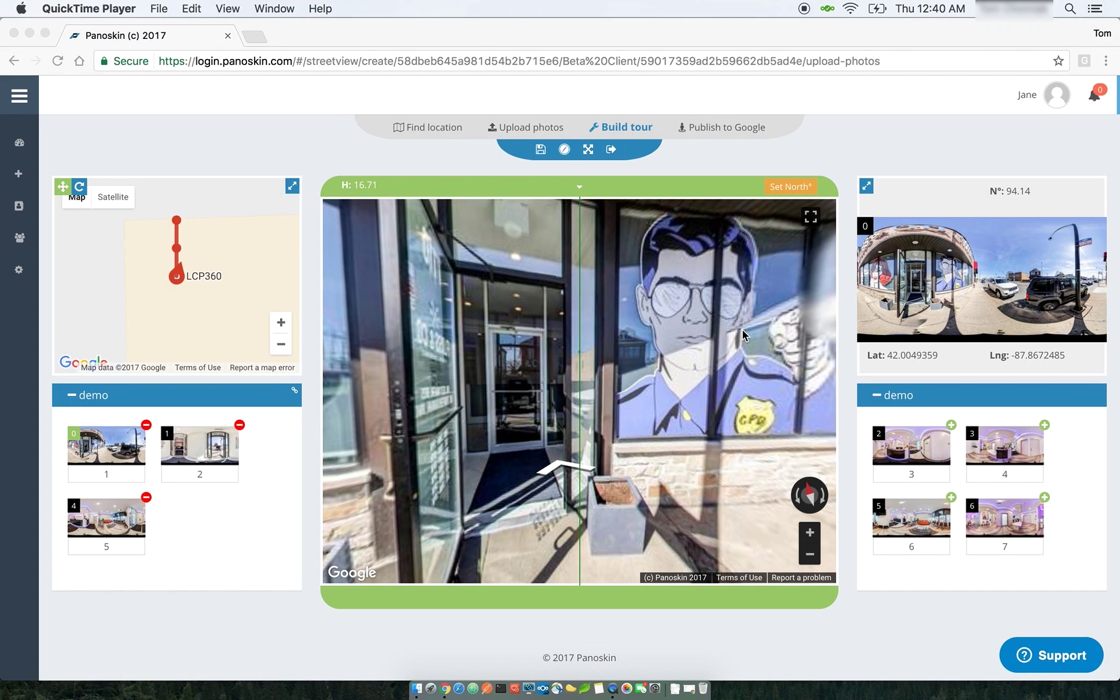
pyautogui.doubleClick(738, 127)
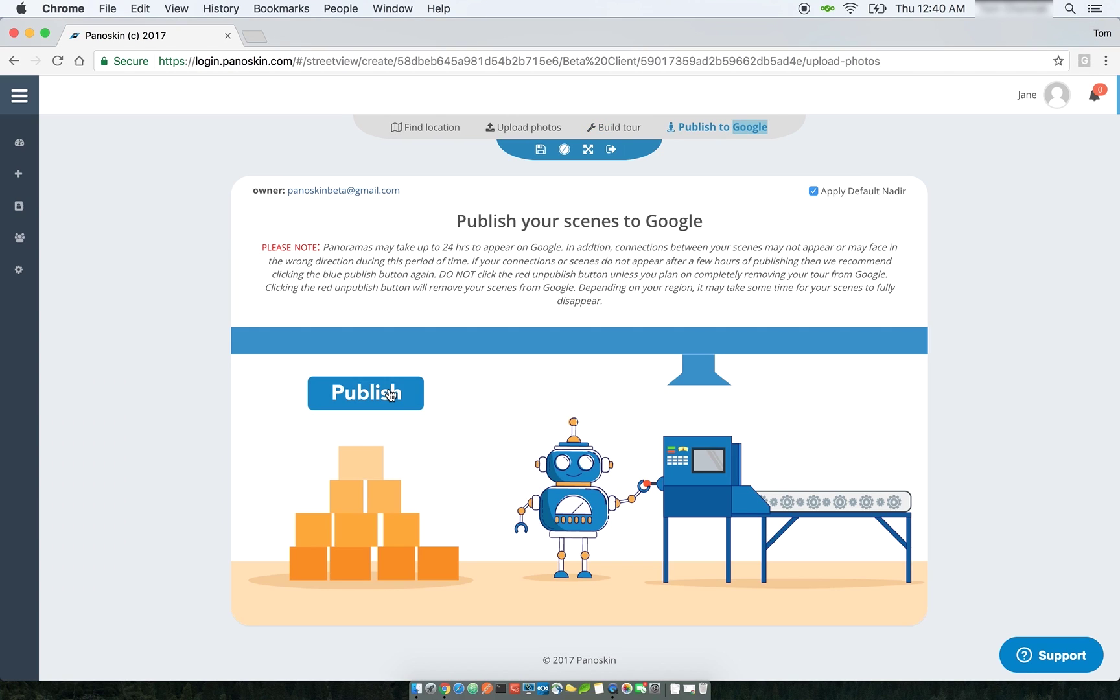
# - Publish scenes 1 through 5 of the demo island to Google Street View
pyautogui.click(389, 395)
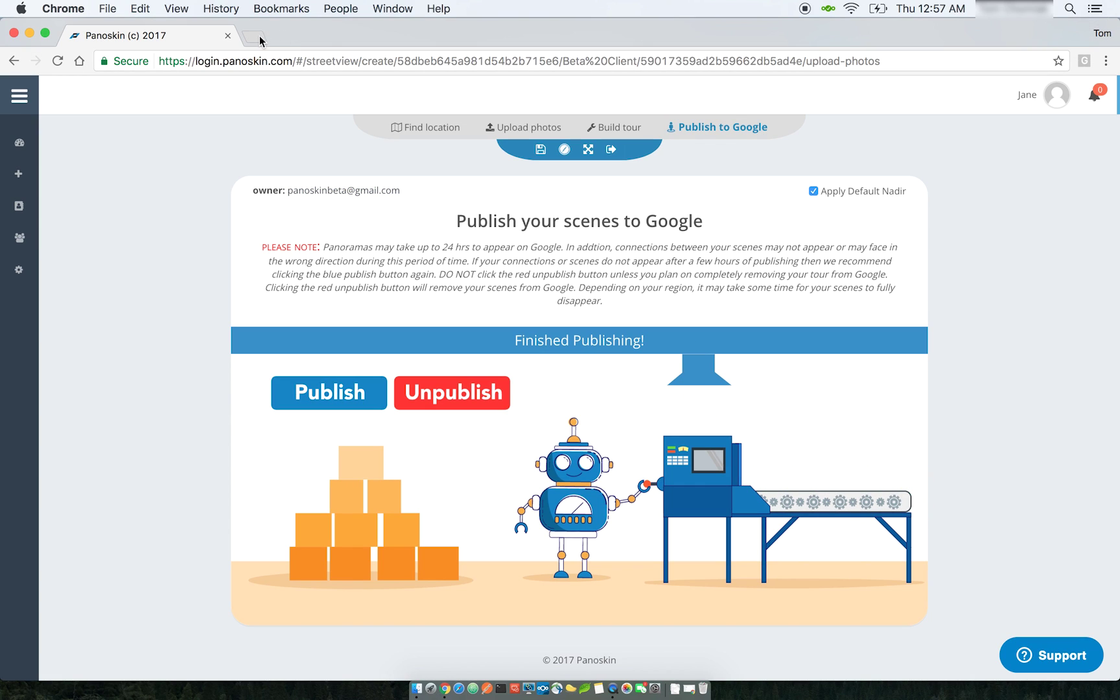
# - Load Google Maps at maps.google in a new browser tab
pyautogui.click(258, 36)
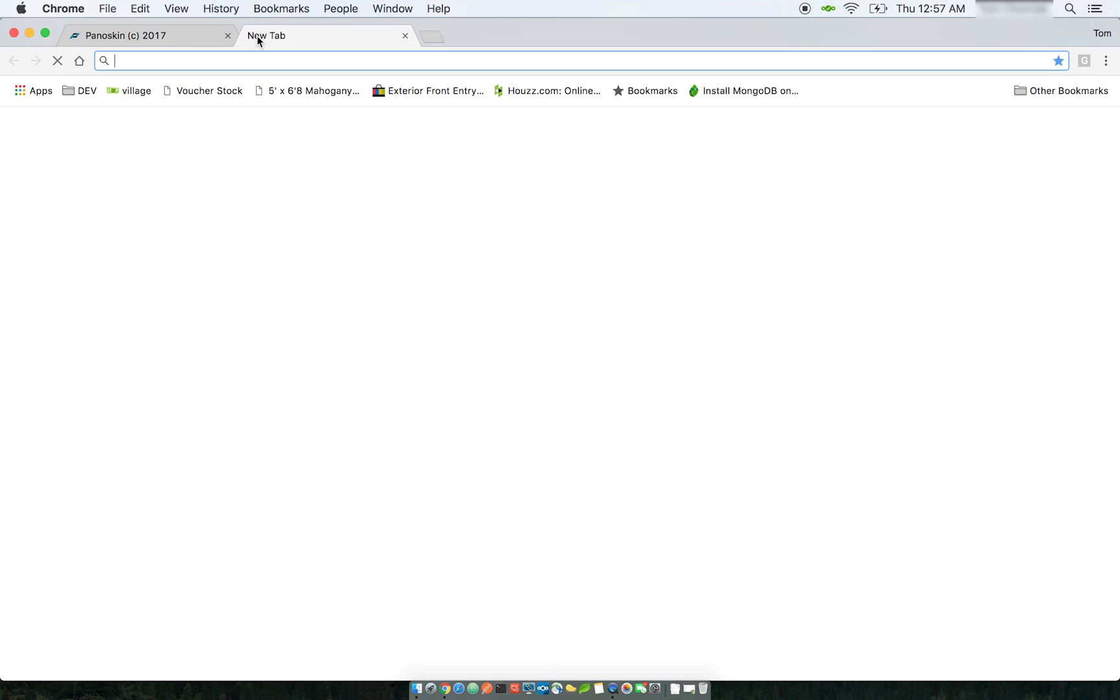
pyautogui.write('maps.google')
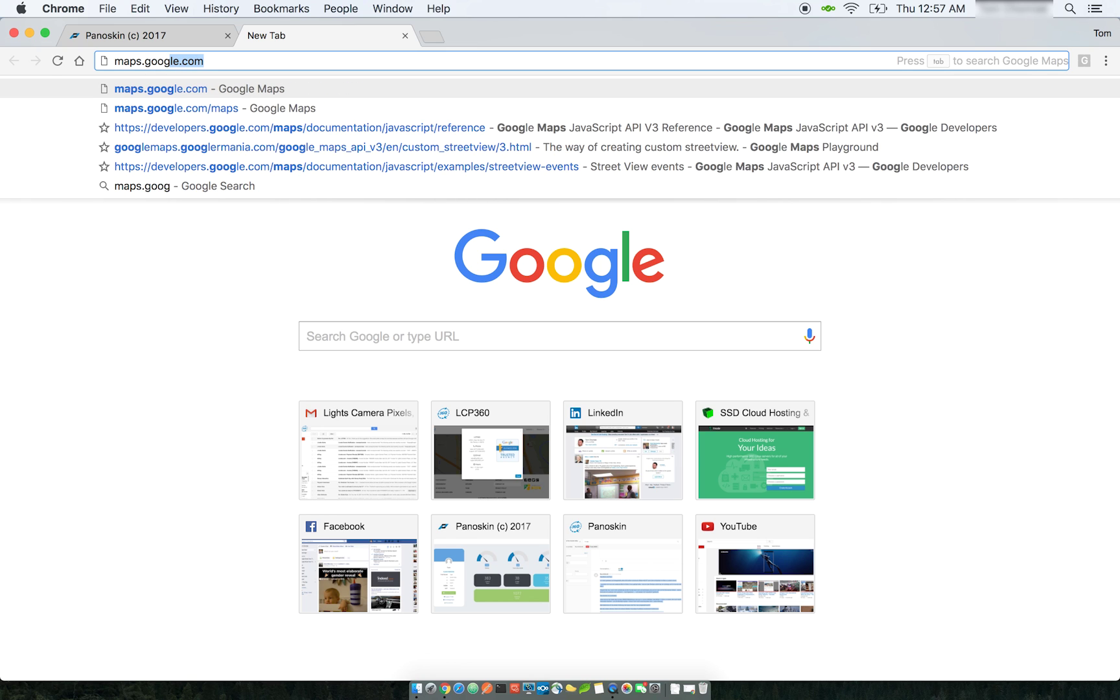
pyautogui.press('BackSpace')
pyautogui.write('le.')
pyautogui.press('Return')
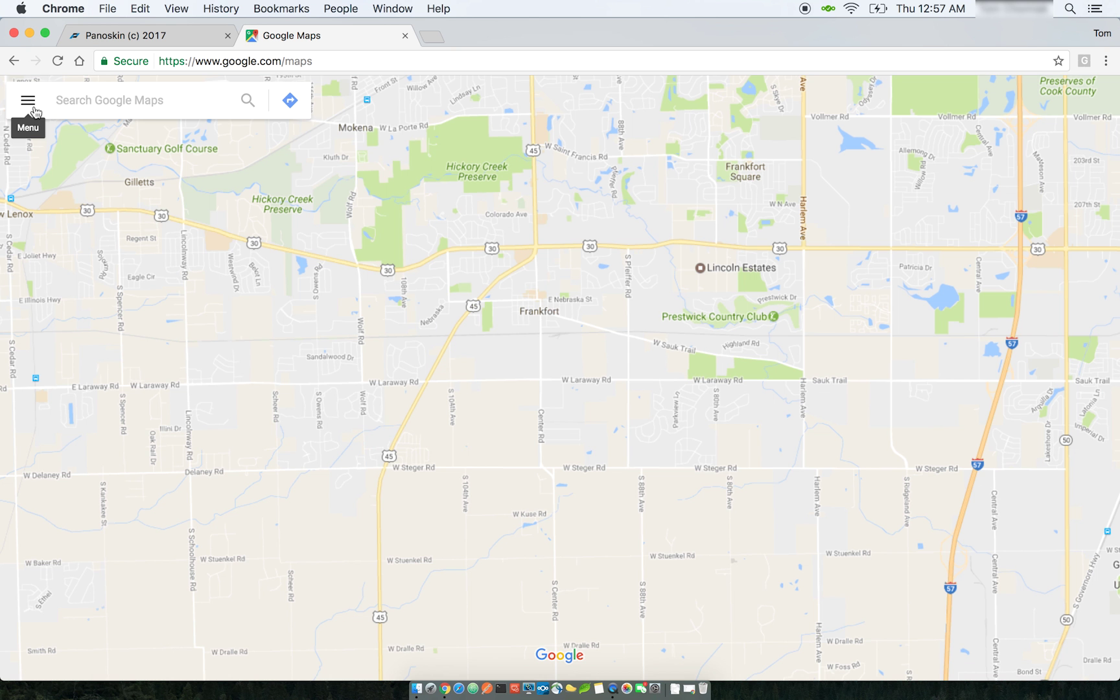
# - View the contributed storefront 360° photo turned toward the street, then return to Panoskin
pyautogui.click(33, 108)
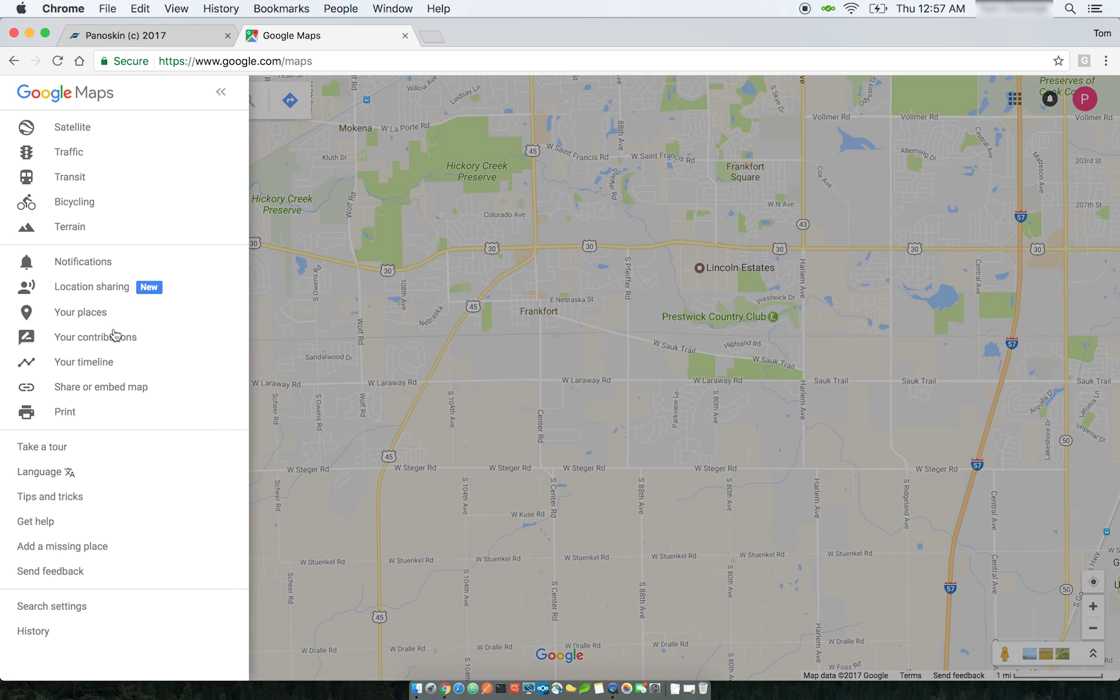
pyautogui.click(113, 341)
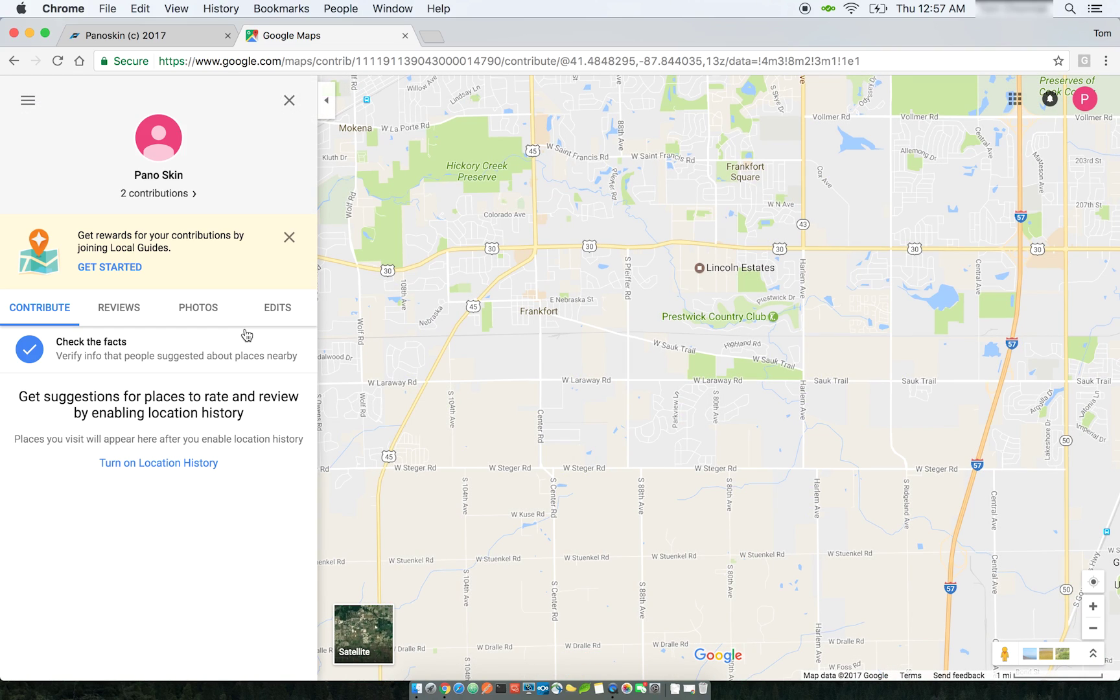
pyautogui.click(212, 306)
pyautogui.scroll(-5, 228, 500)
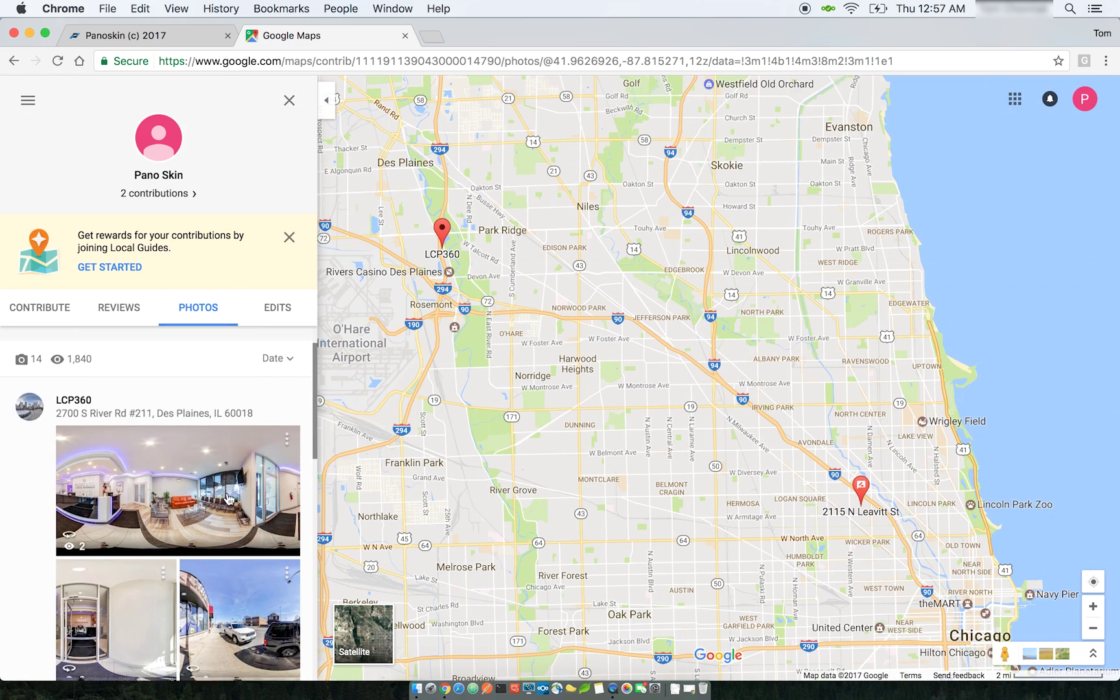
pyautogui.click(258, 502)
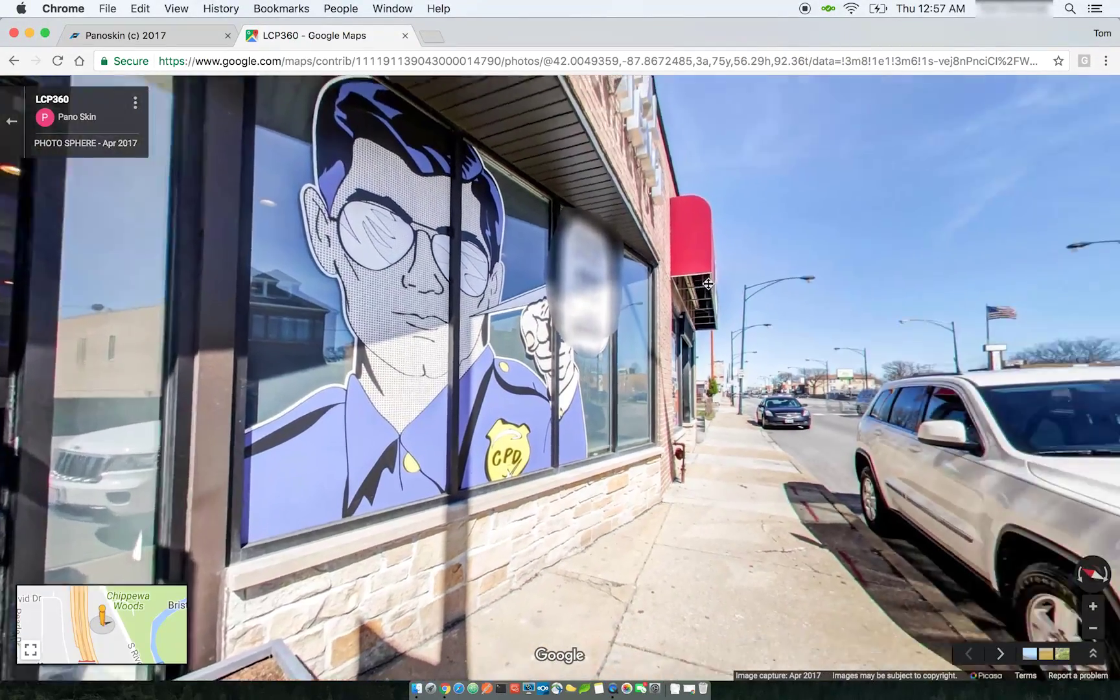
pyautogui.moveTo(707, 284); pyautogui.dragTo(455, 259)
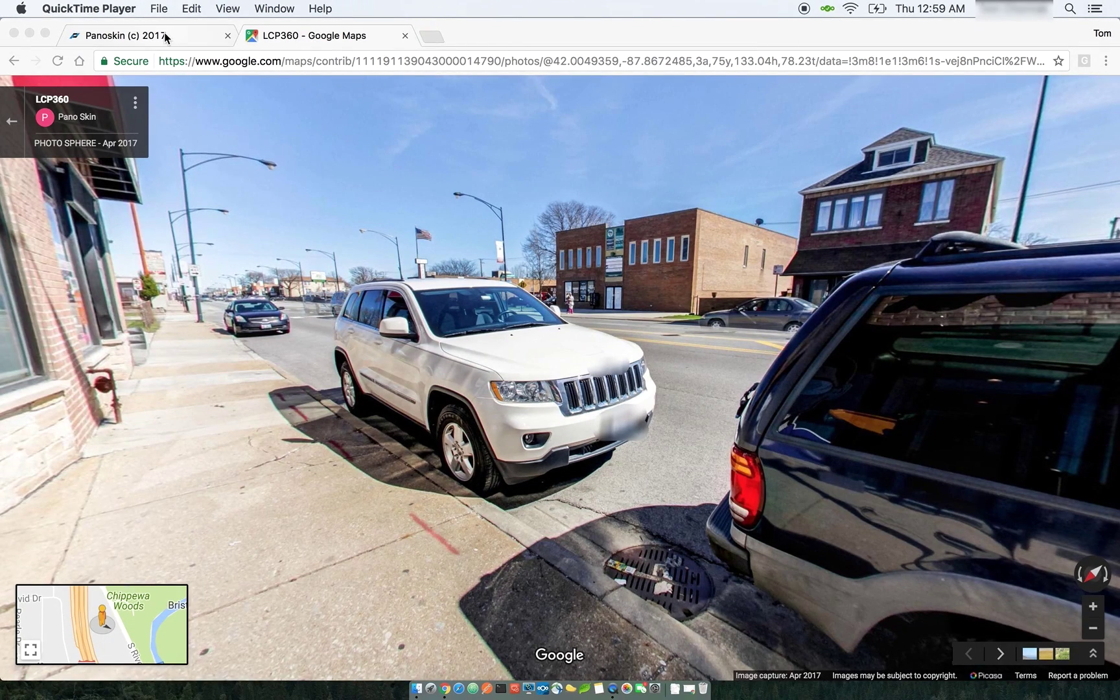
pyautogui.click(144, 36)
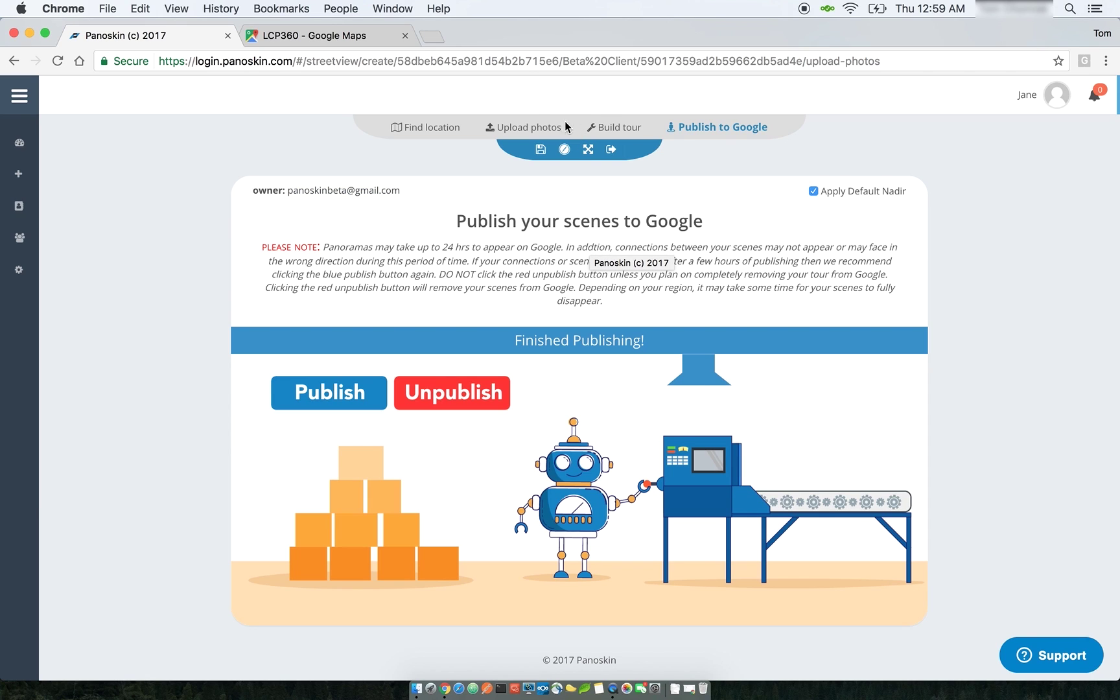
# - Try blurring photo 2 from Upload photos, which is refused because it's published
pyautogui.click(509, 130)
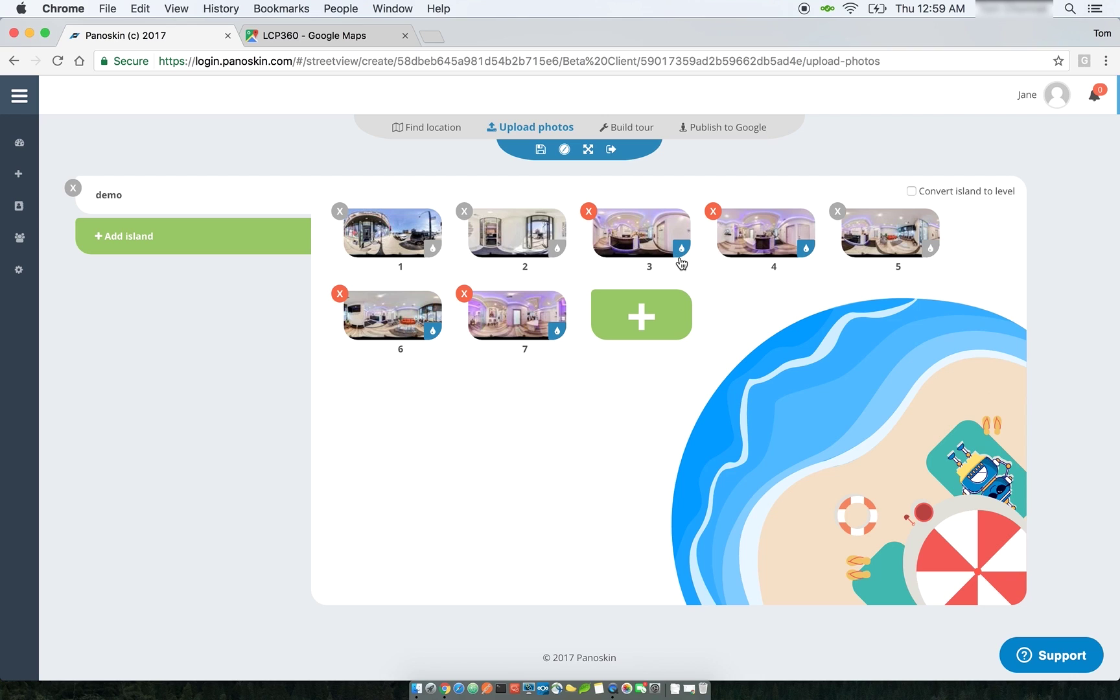
pyautogui.click(556, 252)
# - Unpublish all demo tour scenes from Street View and return to Upload photos
pyautogui.click(728, 133)
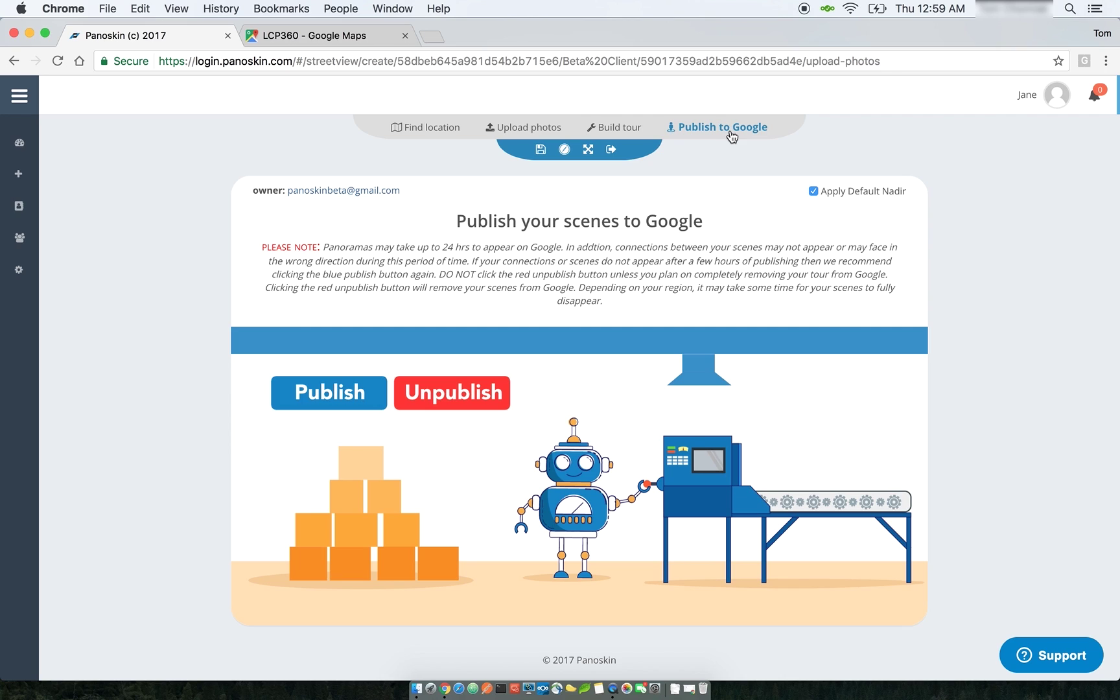
pyautogui.click(465, 399)
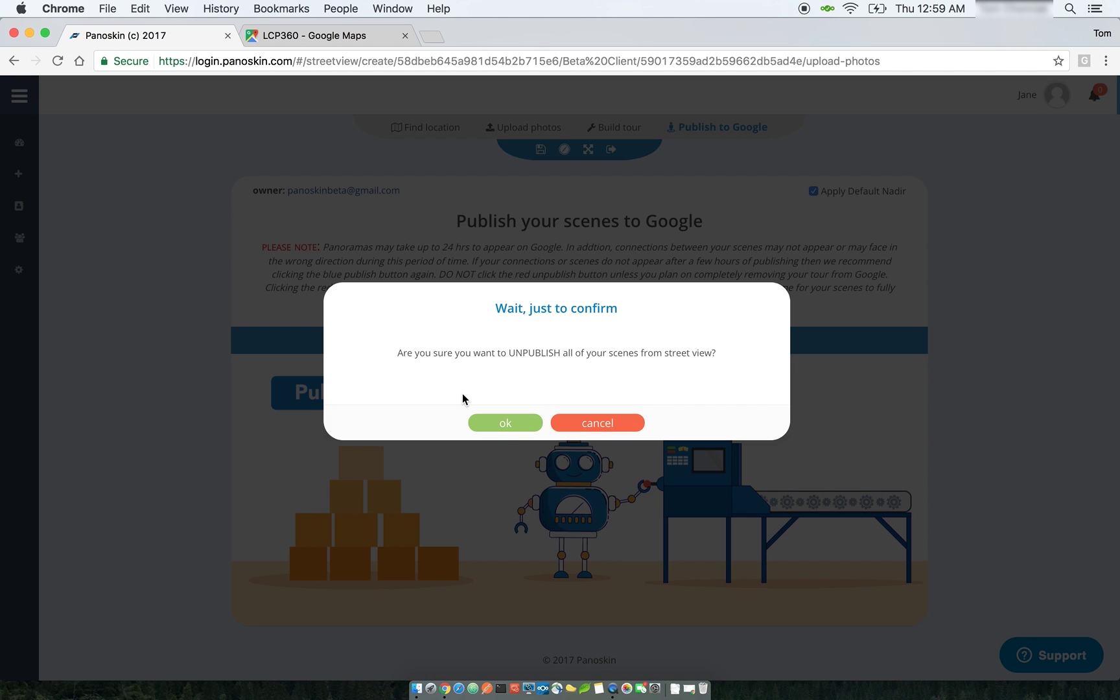
pyautogui.click(516, 424)
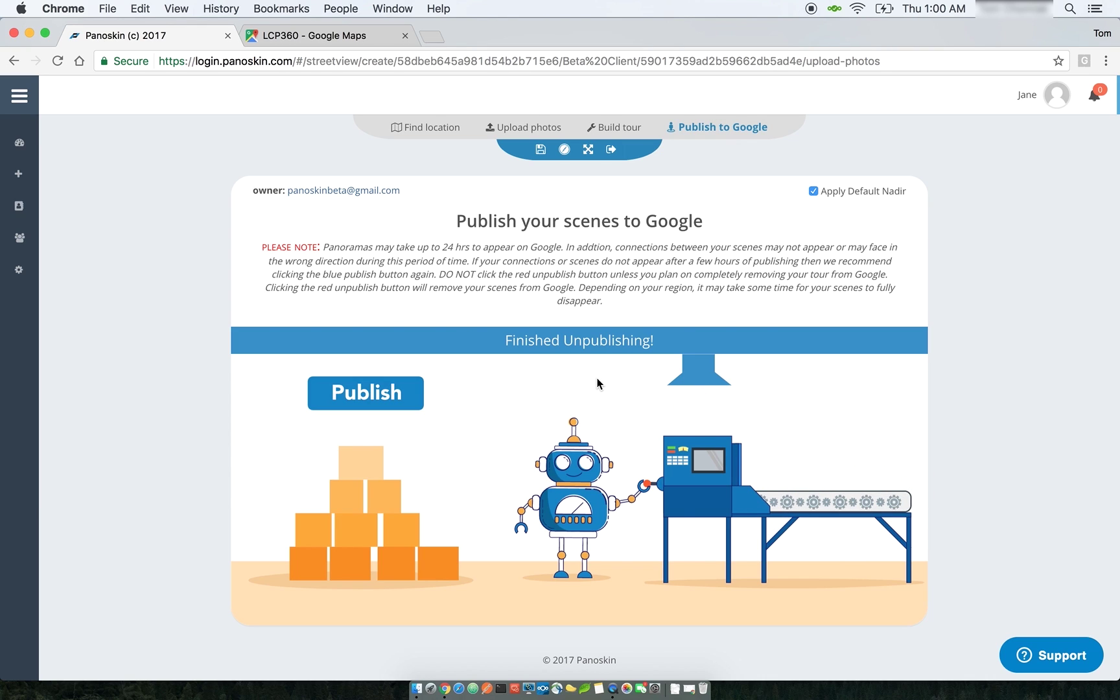
pyautogui.click(535, 129)
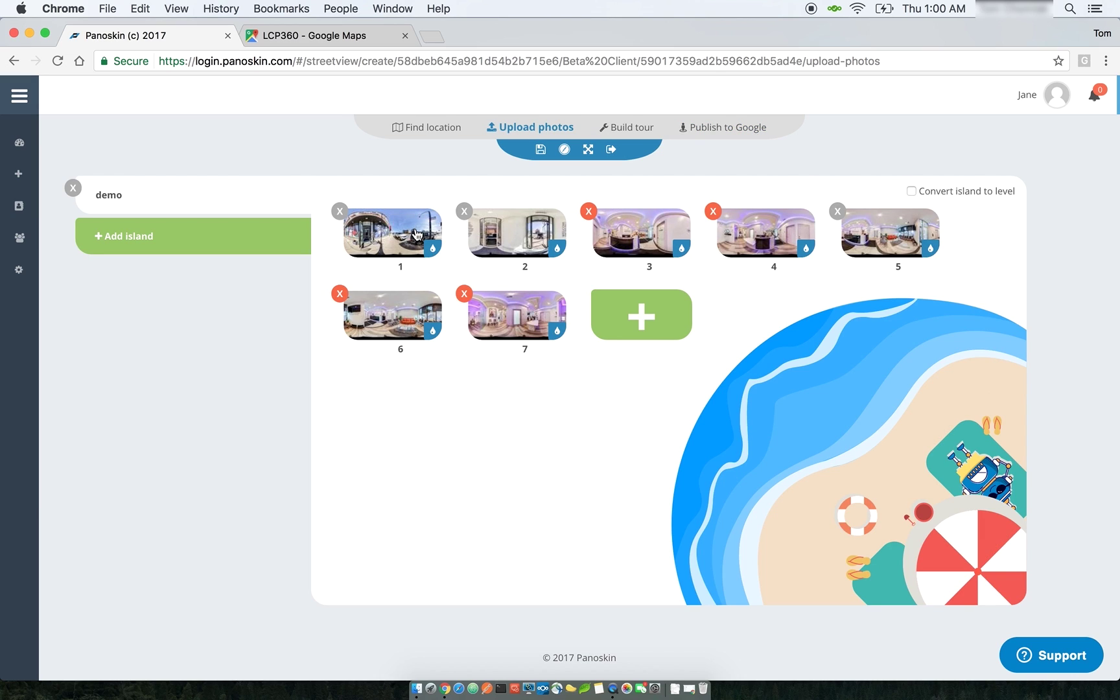
# - Erase the blur over the mural's face and the white Jeep's front in photo 1, then save
pyautogui.click(433, 251)
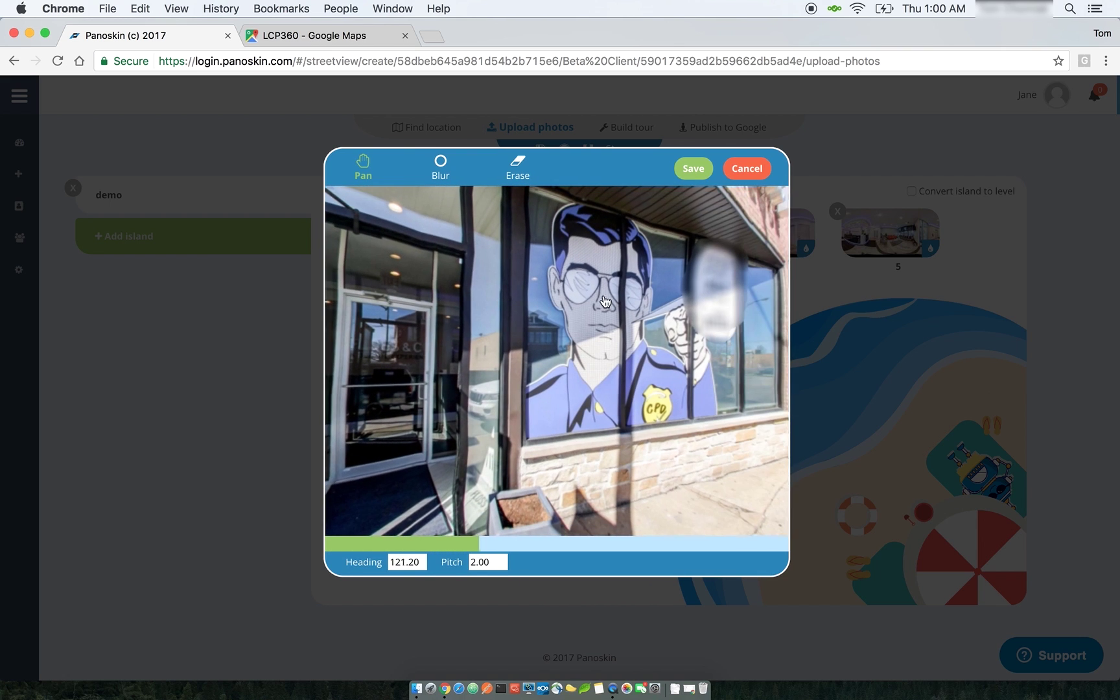
pyautogui.click(518, 166)
pyautogui.moveTo(491, 226)
pyautogui.mouseDown()
pyautogui.moveTo(441, 227)
pyautogui.moveTo(428, 328)
pyautogui.moveTo(493, 338)
pyautogui.moveTo(504, 245)
pyautogui.moveTo(488, 219)
pyautogui.moveTo(451, 286)
pyautogui.moveTo(438, 268)
pyautogui.mouseUp()
pyautogui.click(369, 174)
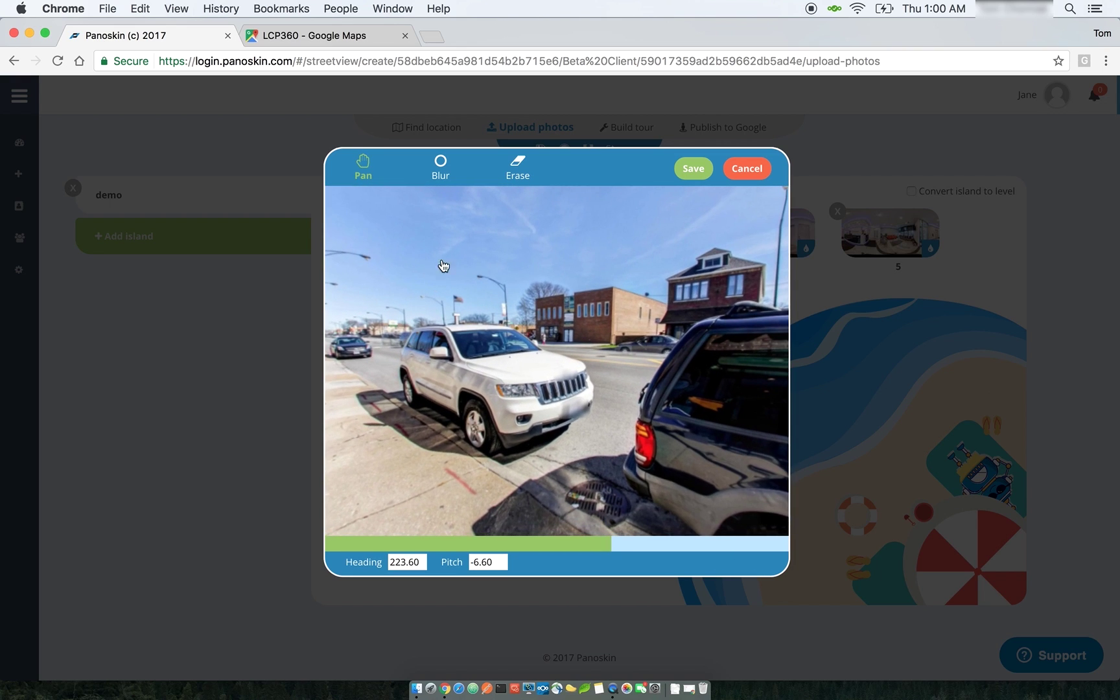
pyautogui.click(515, 167)
pyautogui.moveTo(592, 358)
pyautogui.mouseDown()
pyautogui.moveTo(536, 375)
pyautogui.moveTo(556, 447)
pyautogui.moveTo(607, 409)
pyautogui.moveTo(583, 354)
pyautogui.mouseUp()
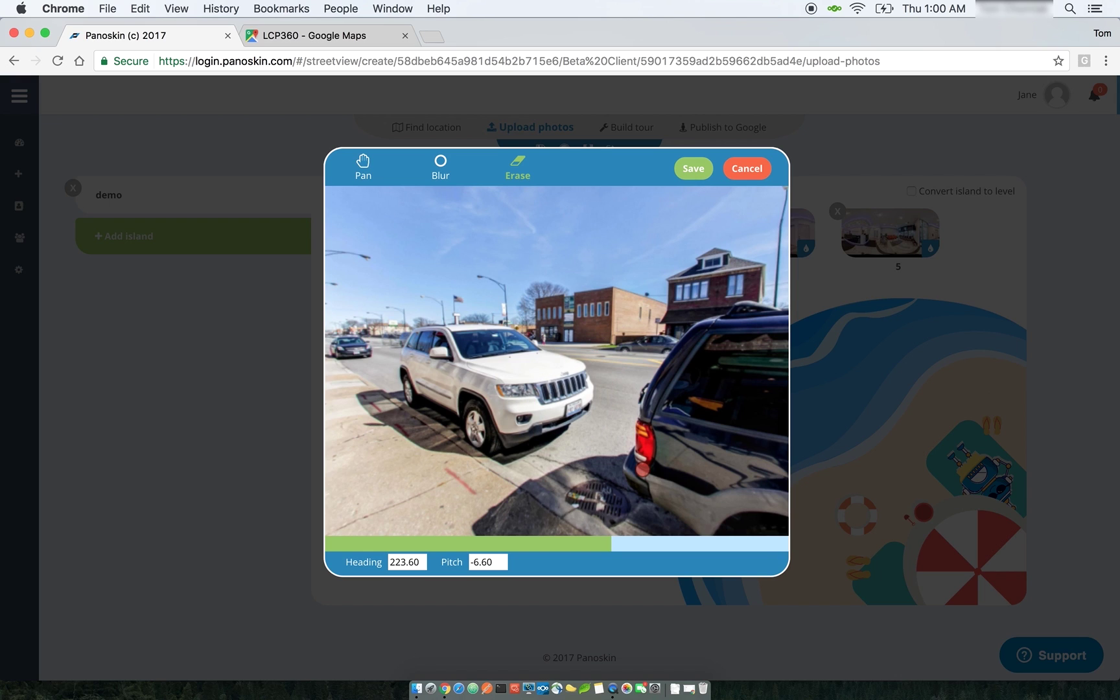
pyautogui.click(694, 172)
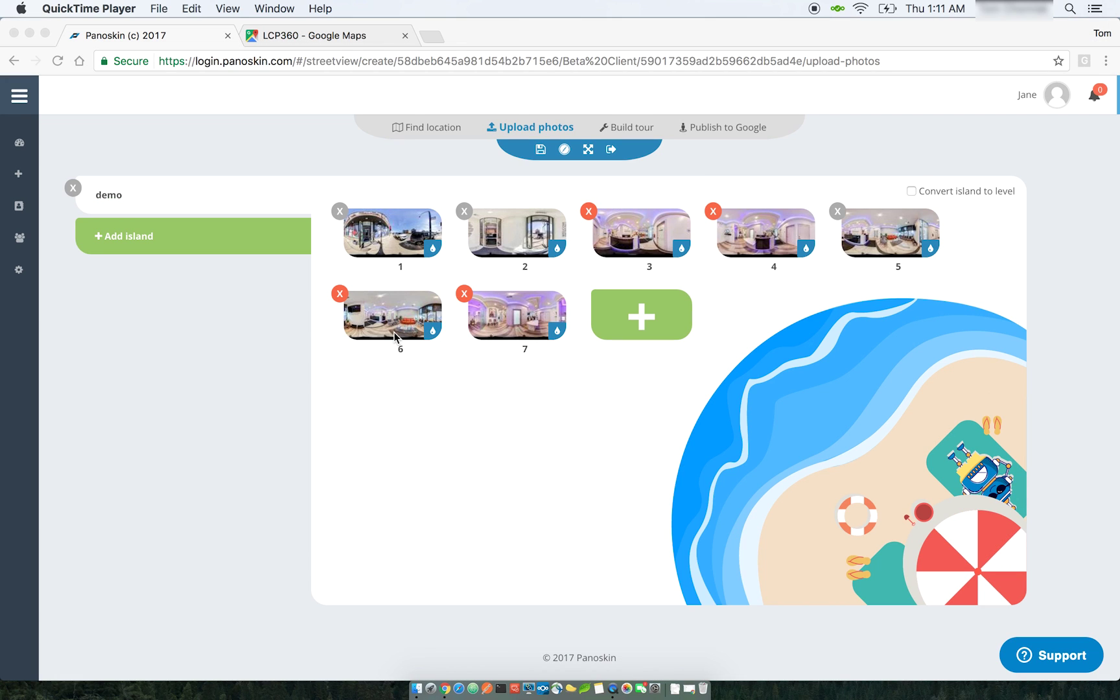
# - Republish the demo tour's scenes to Google until Finished Publishing appears
pyautogui.click(728, 128)
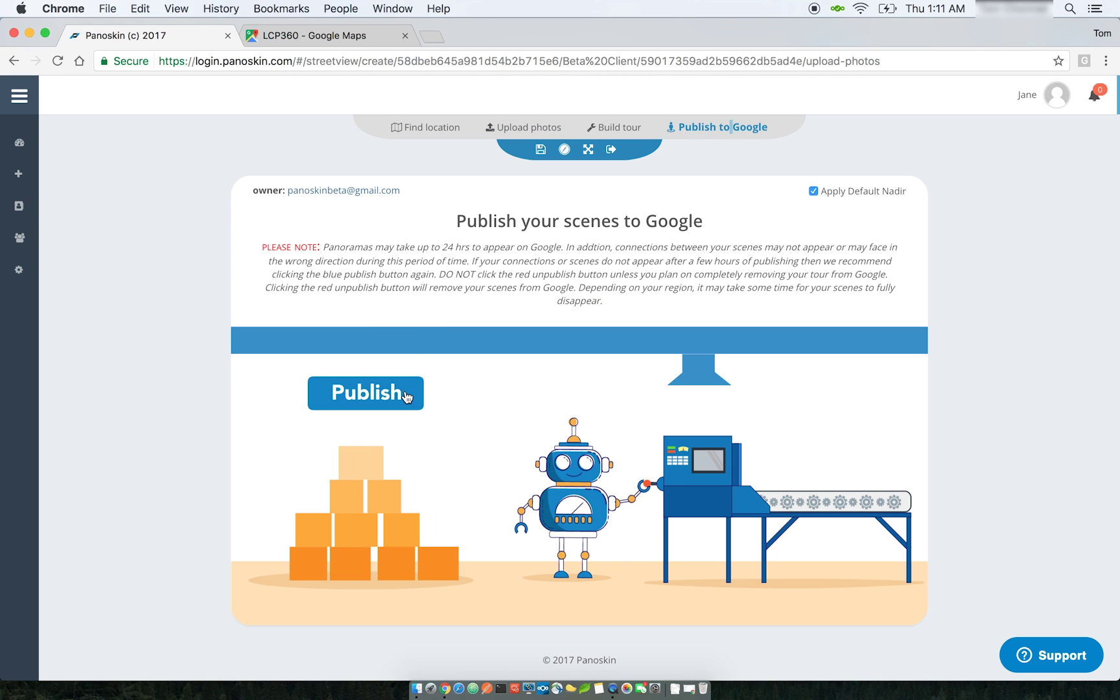
pyautogui.click(406, 397)
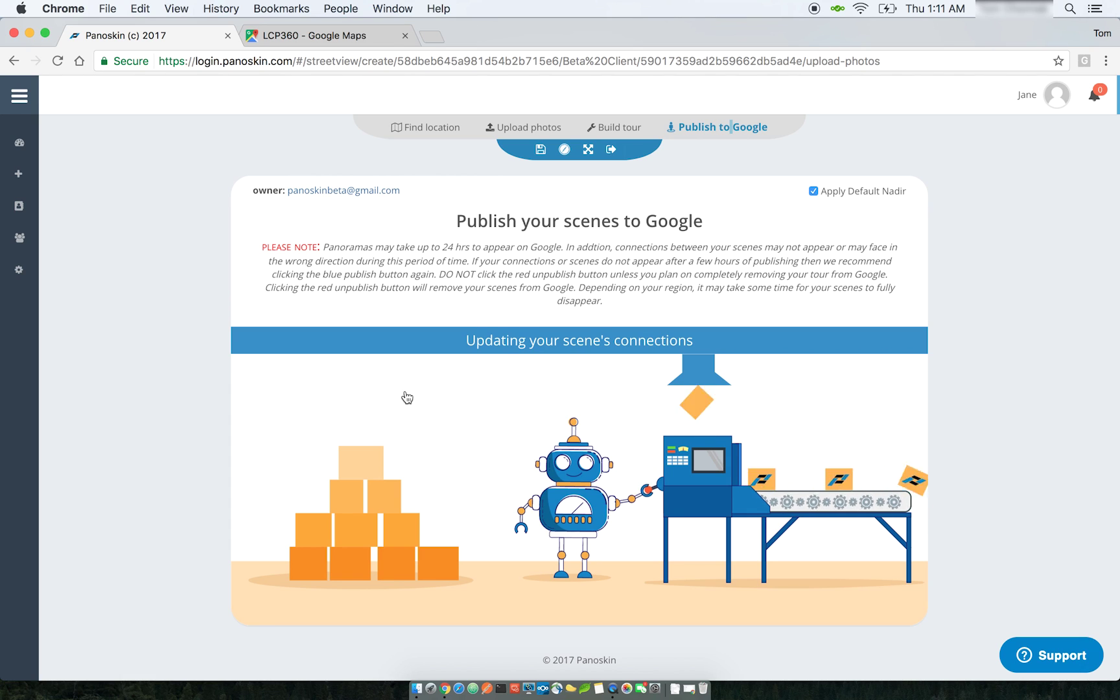
pyautogui.rightClick(655, 688)
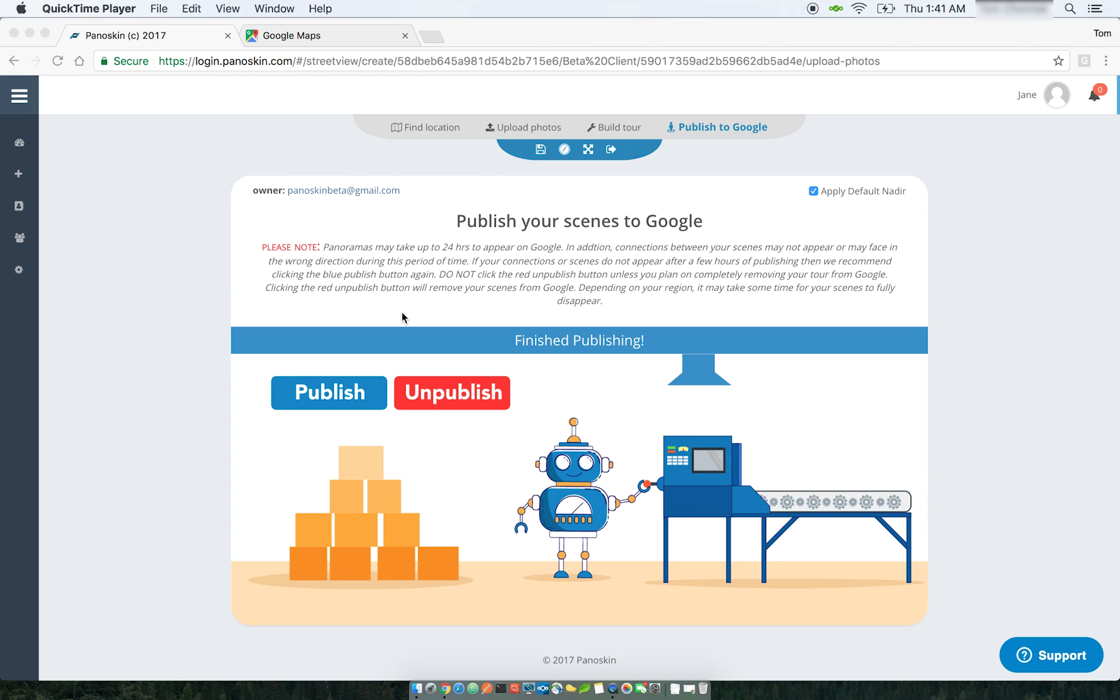
# - Confirm in Google Maps the storefront panorama shows the officer mural and Jeep unblurred, then return to Panoskin
pyautogui.click(326, 38)
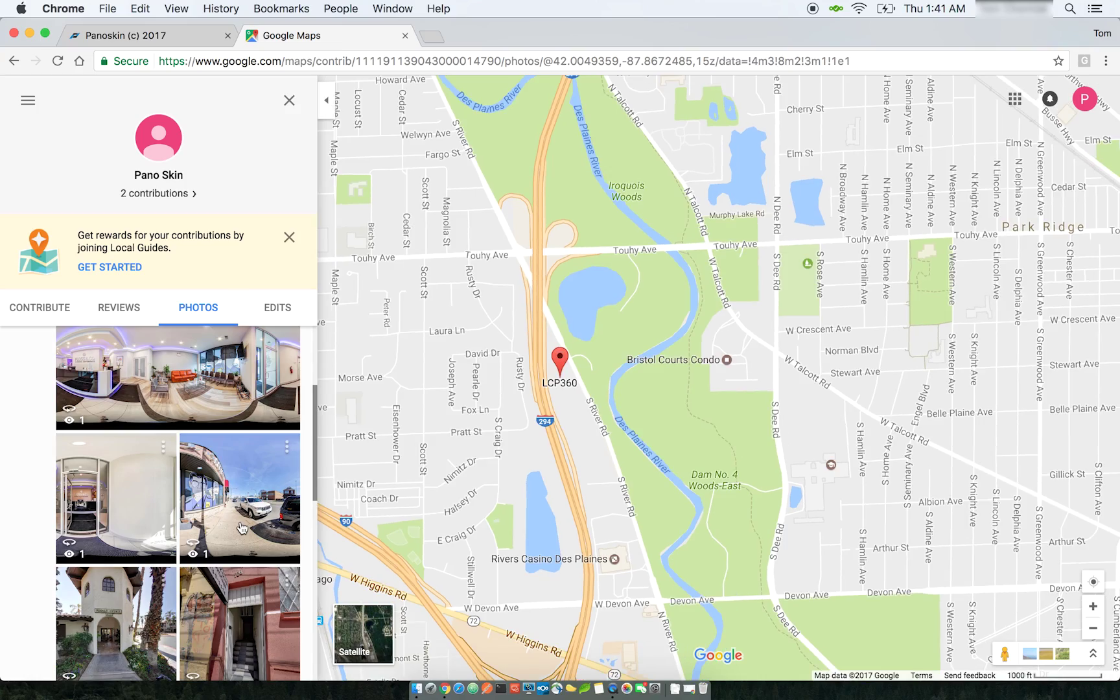
pyautogui.click(241, 527)
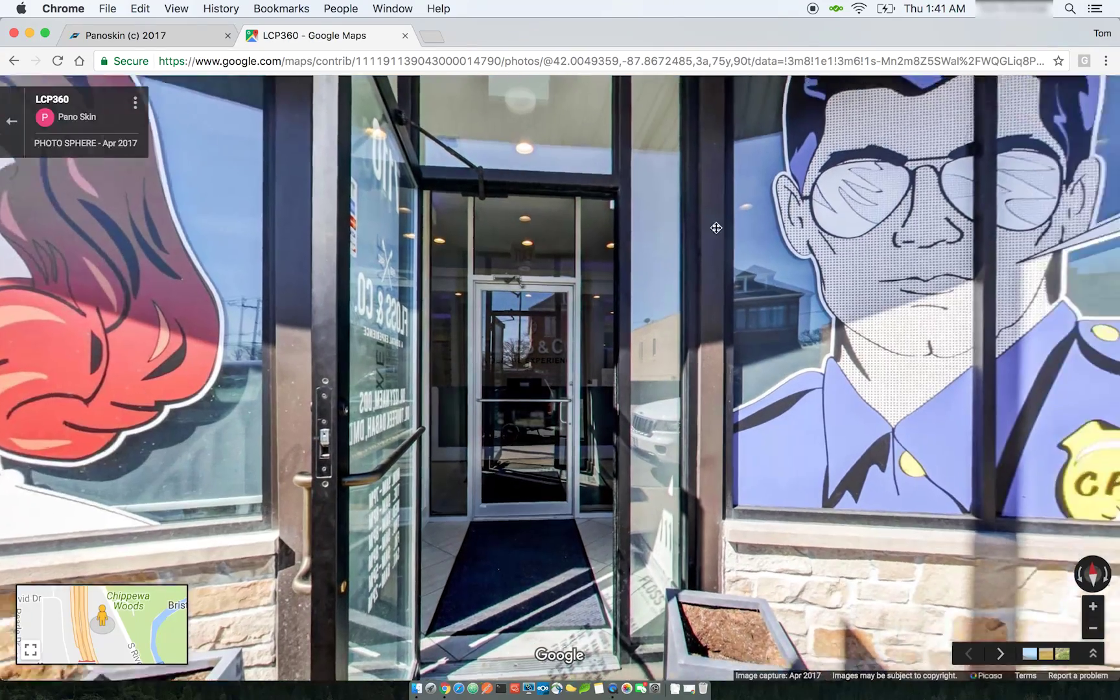
pyautogui.moveTo(1037, 292); pyautogui.dragTo(640, 275)
pyautogui.moveTo(779, 263); pyautogui.dragTo(612, 268)
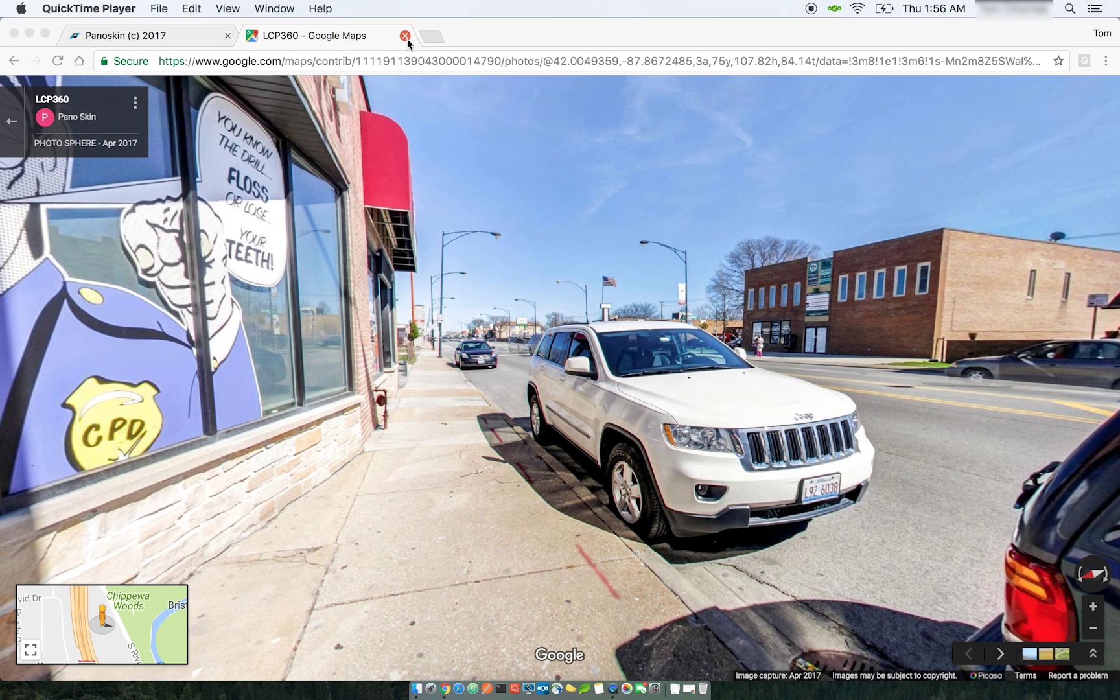
pyautogui.click(178, 28)
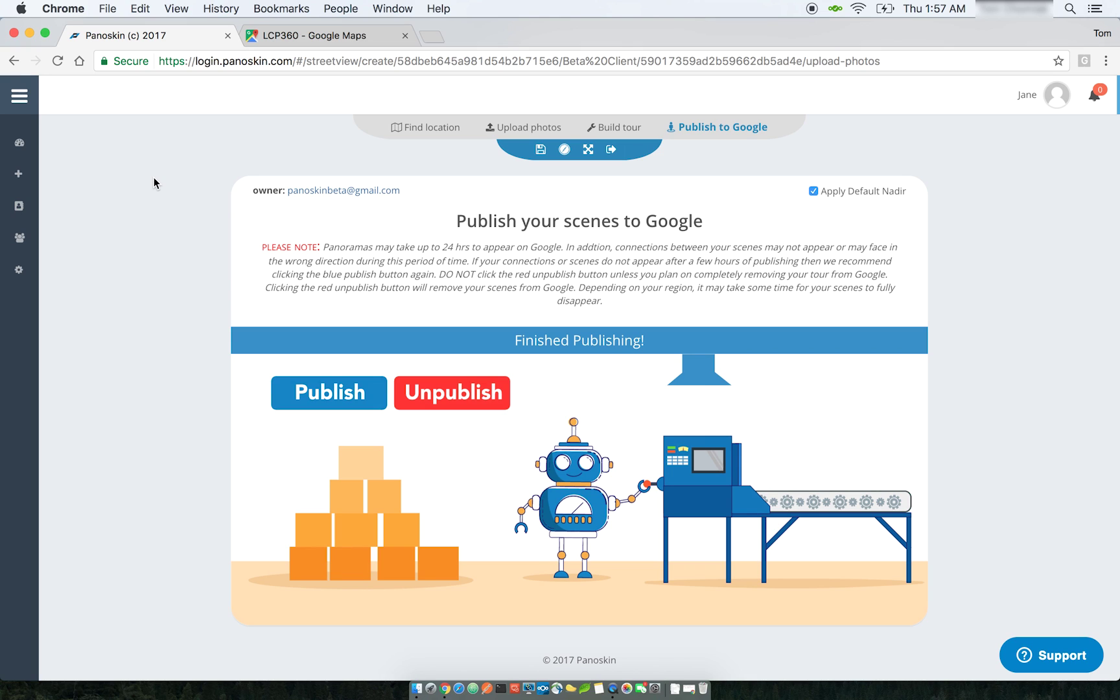
# - Go to Account Settings and select the Nadir section
pyautogui.click(22, 278)
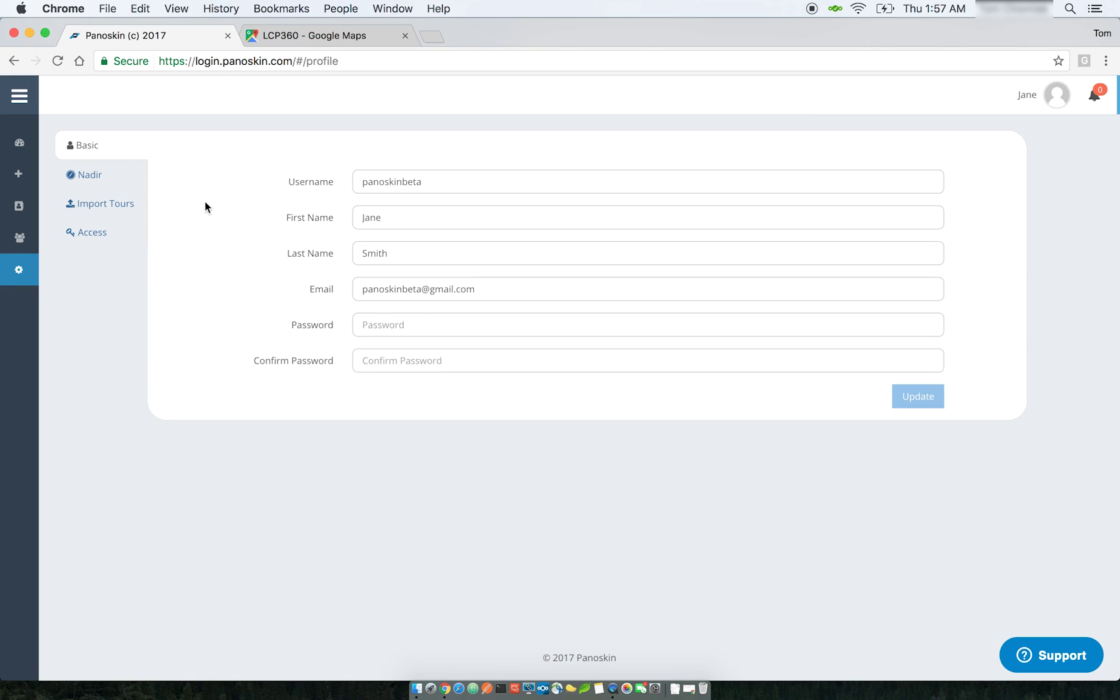
pyautogui.click(90, 182)
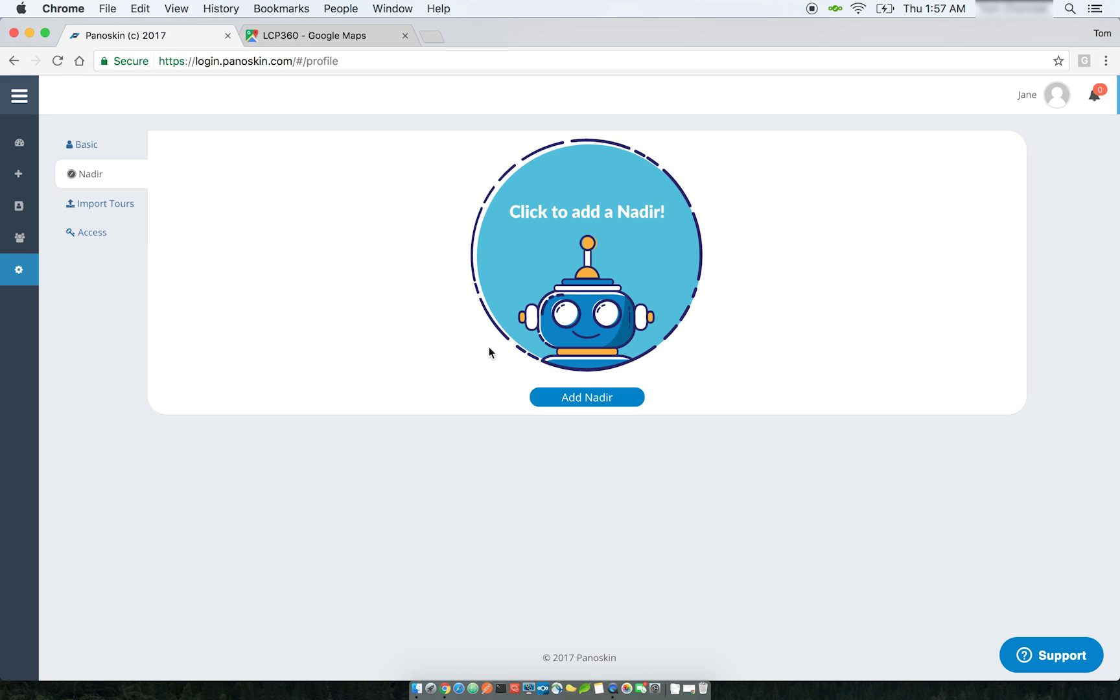
# - Upload account-level-NADIR.png from the Desktop as the account's nadir image
pyautogui.click(633, 240)
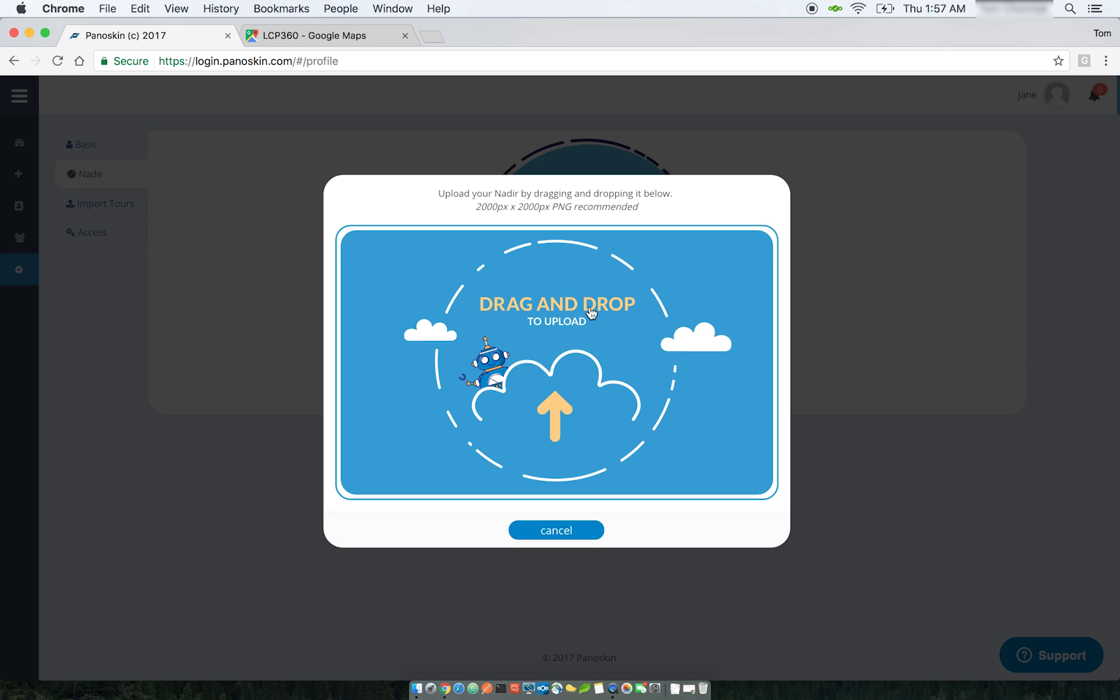
pyautogui.click(591, 313)
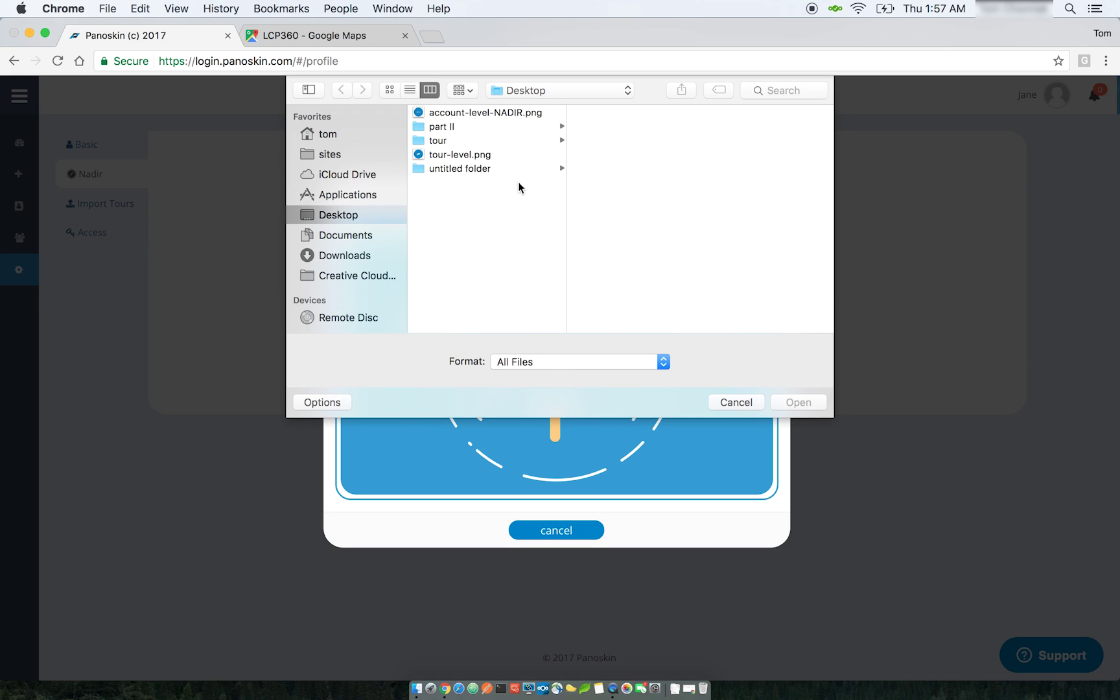
pyautogui.doubleClick(533, 114)
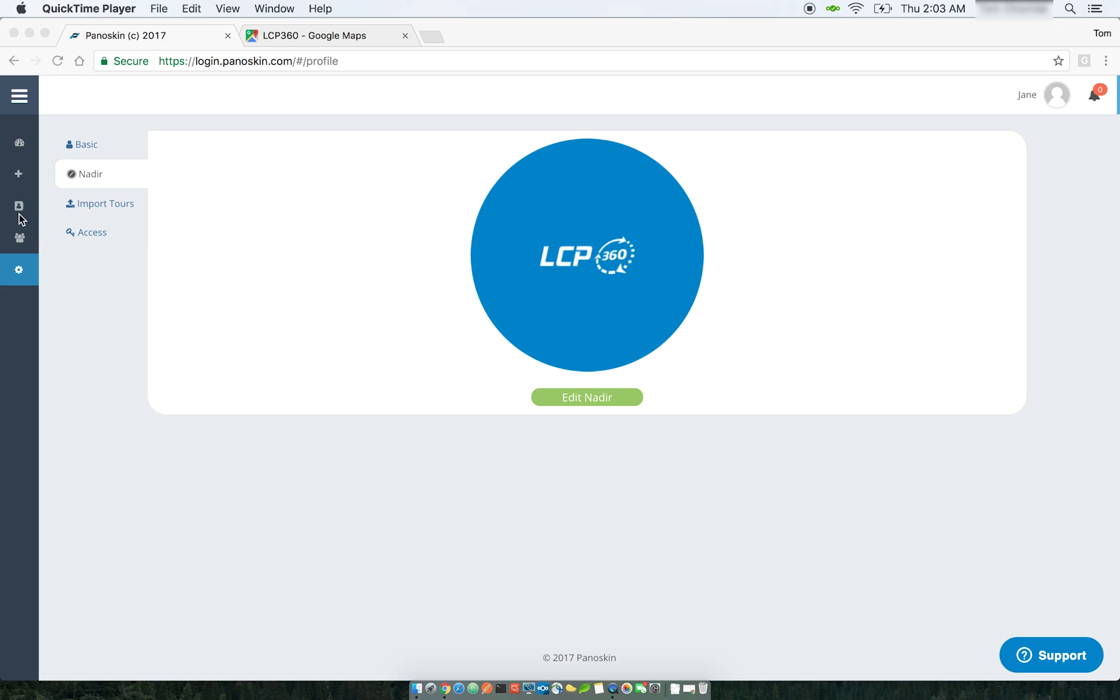
pyautogui.click(18, 212)
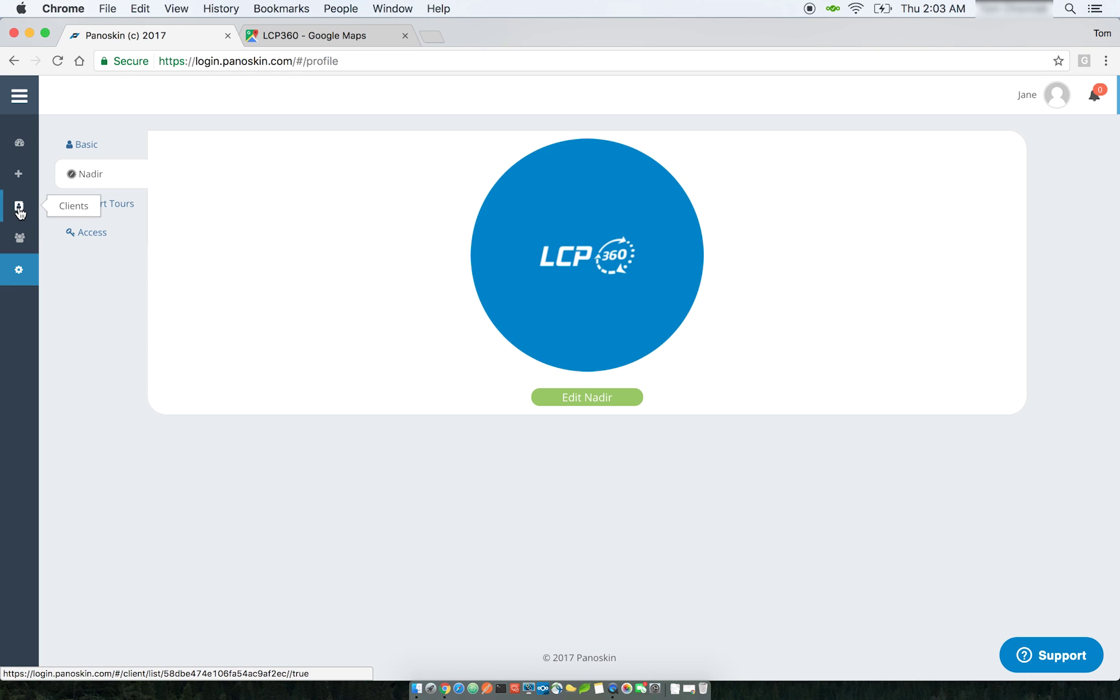
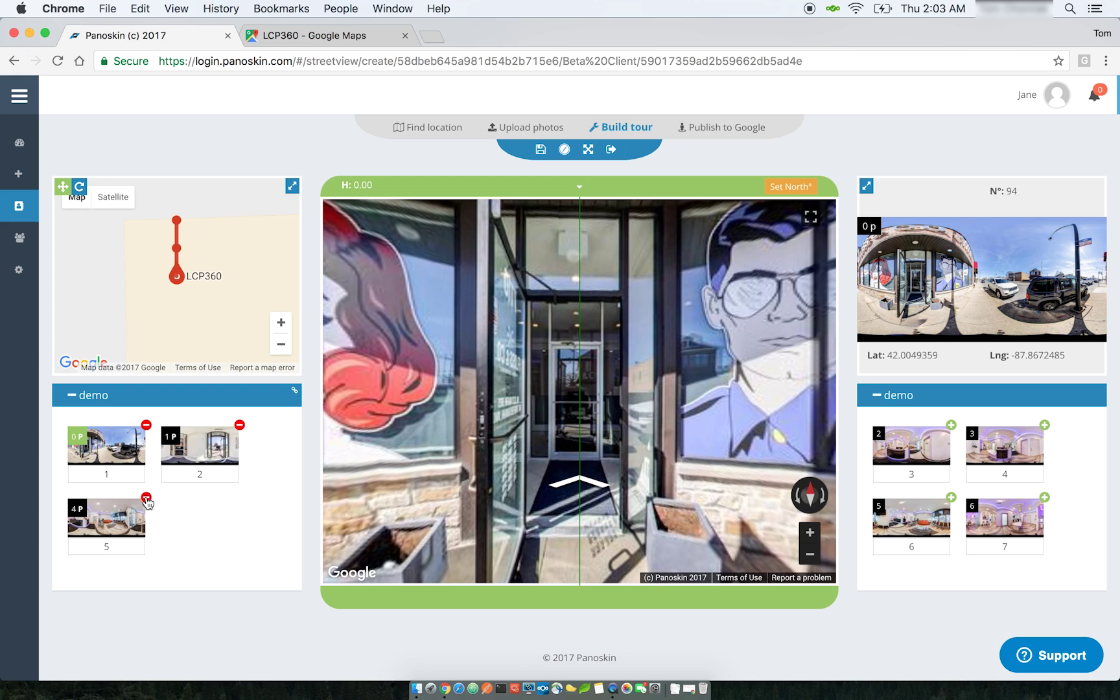
# - Unpublish all of the demo tour's scenes from Google Street View
pyautogui.click(724, 132)
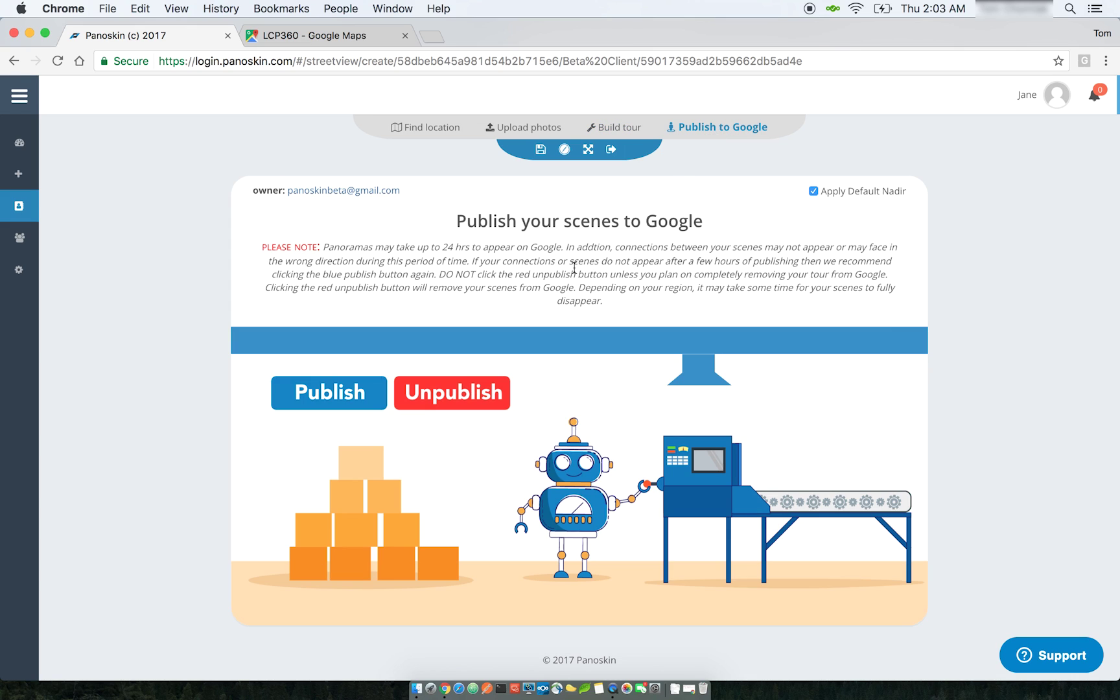
pyautogui.click(460, 393)
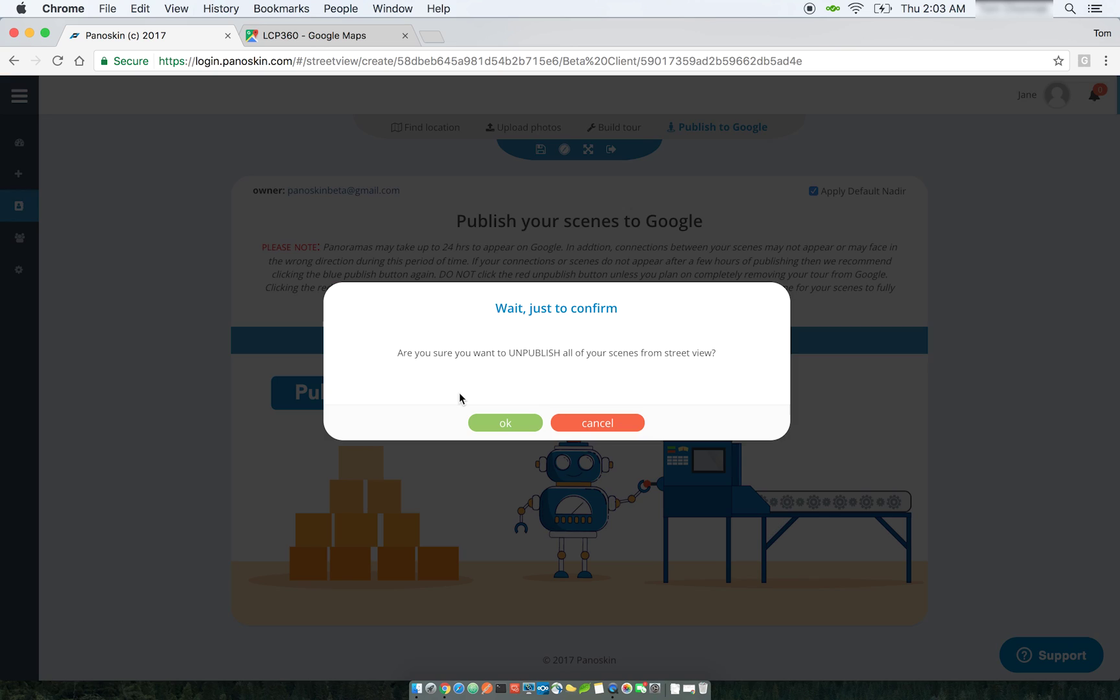
pyautogui.click(511, 421)
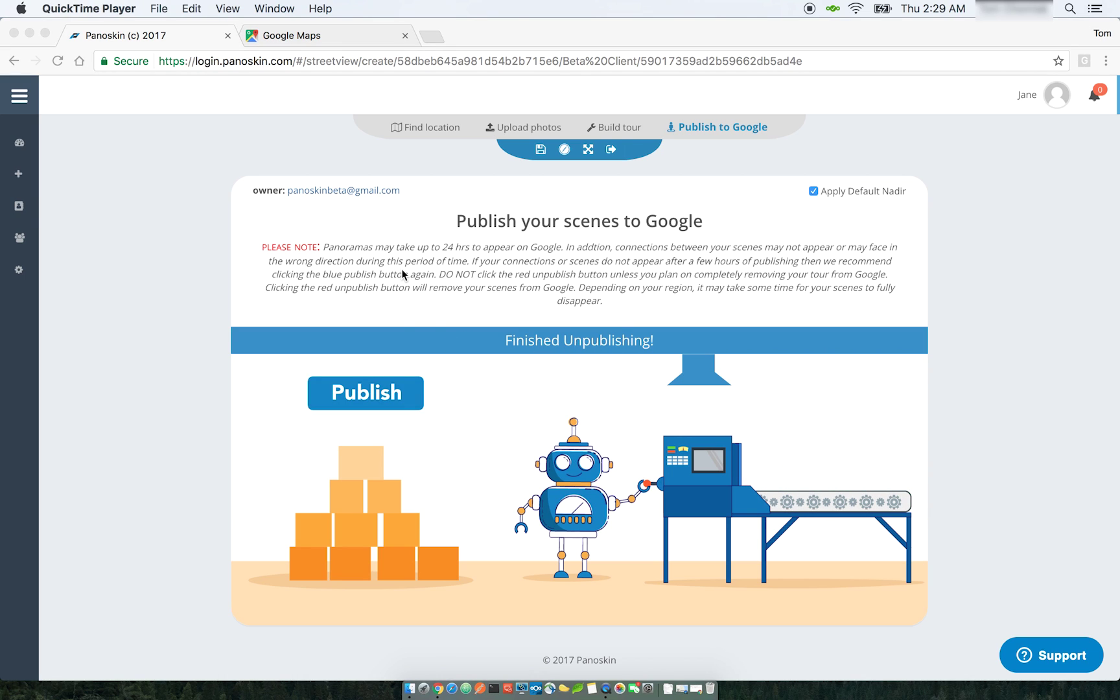
# - Publish the demo tour's scenes to Google again until it reports Finished Publishing
pyautogui.click(397, 406)
pyautogui.click(390, 410)
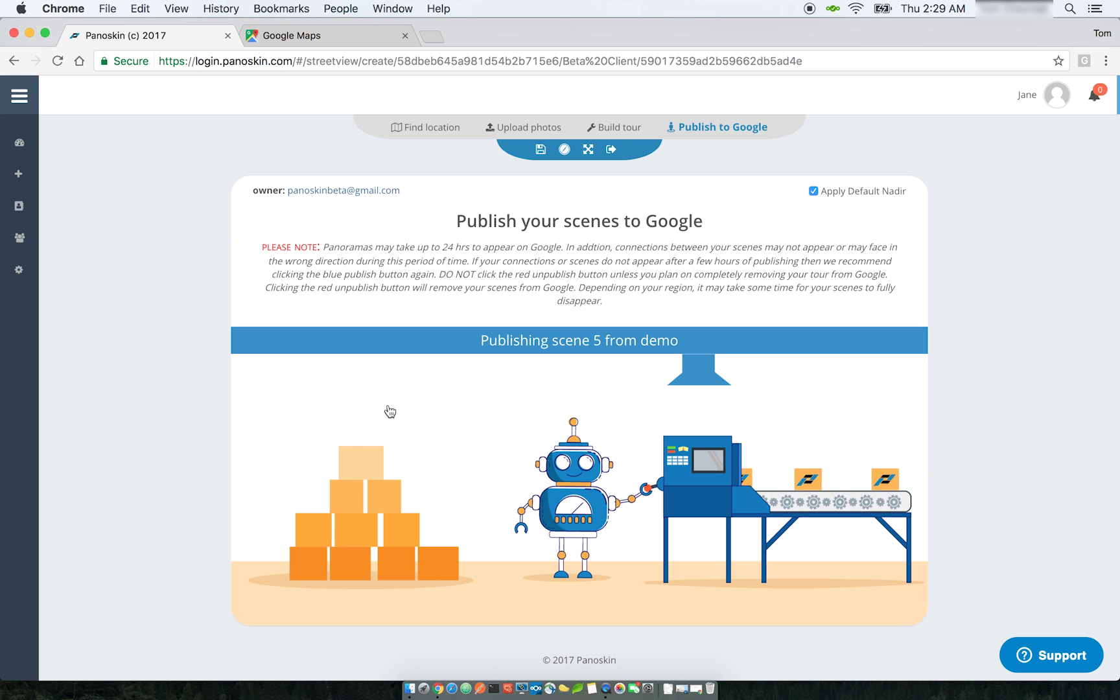
pyautogui.press('ctrl+super+Escape')
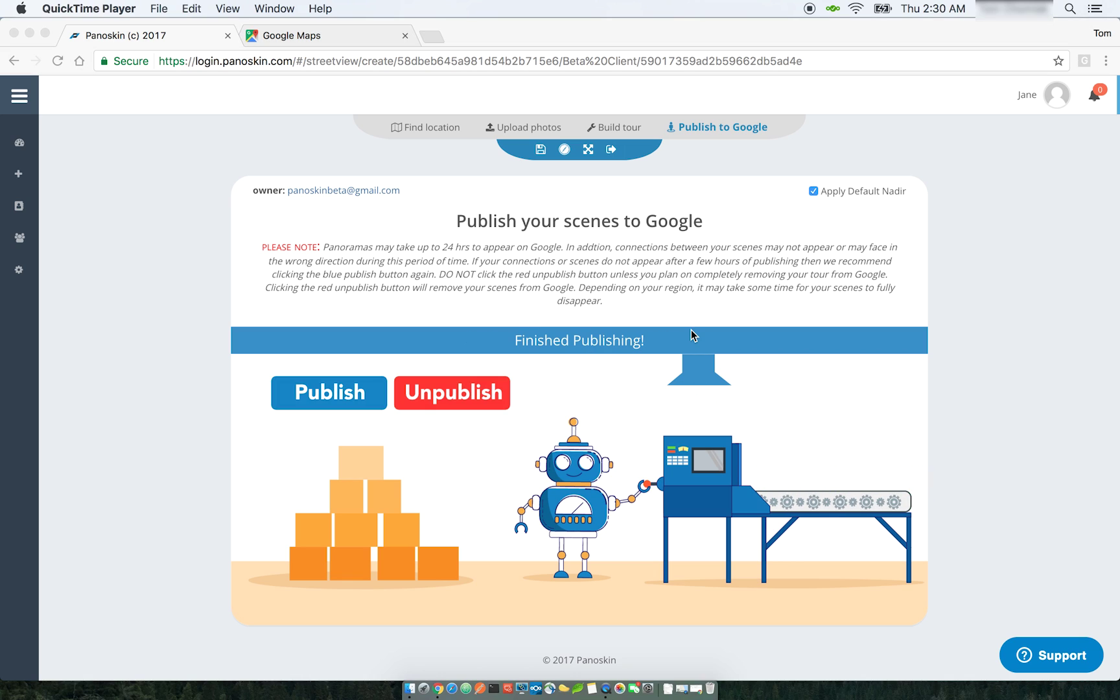
# - Inspect the LCP360 logo at the nadir of the LCP360 photo spheres in Google Maps, then return to Panoskin
pyautogui.click(319, 34)
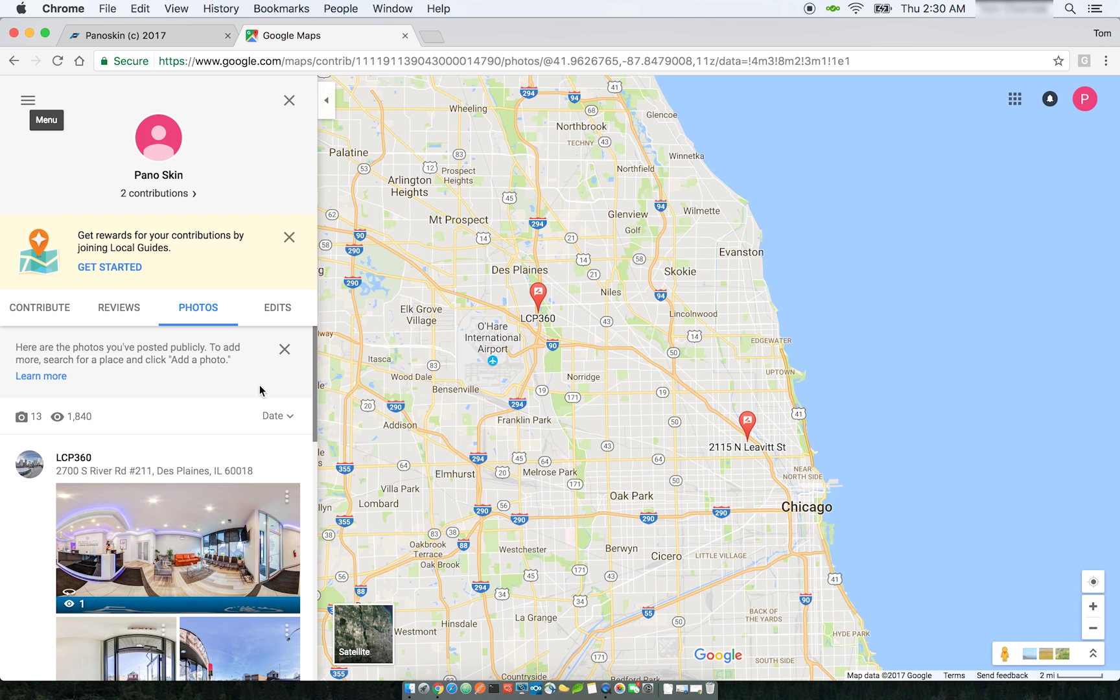
pyautogui.scroll(-3, 287, 480)
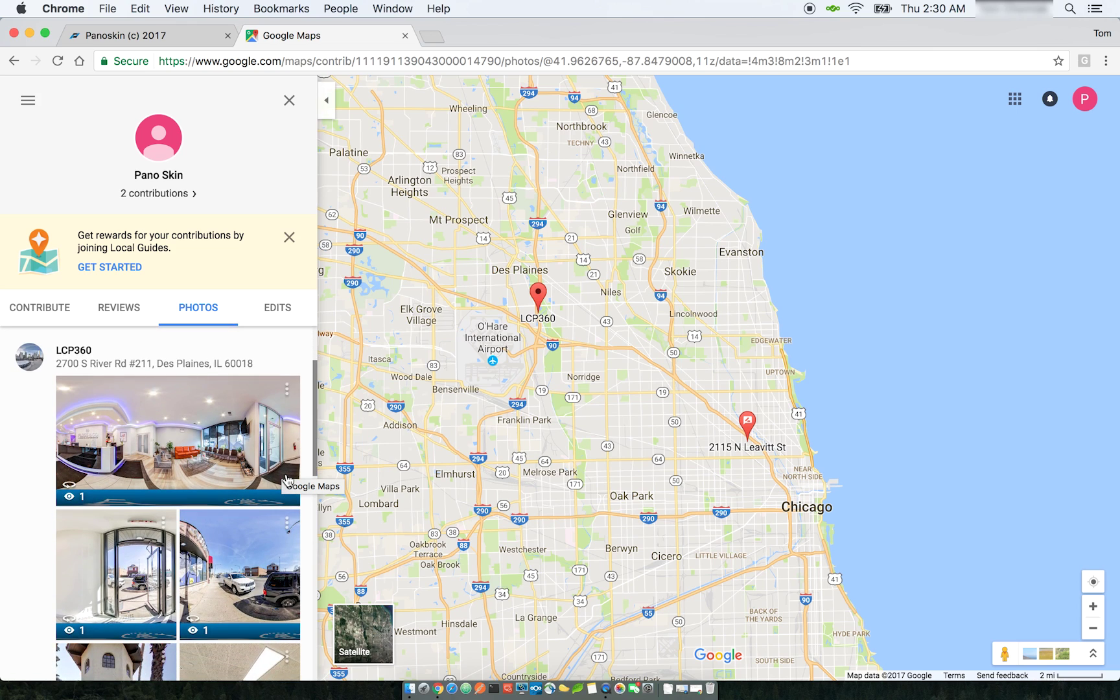
pyautogui.scroll(1, 288, 480)
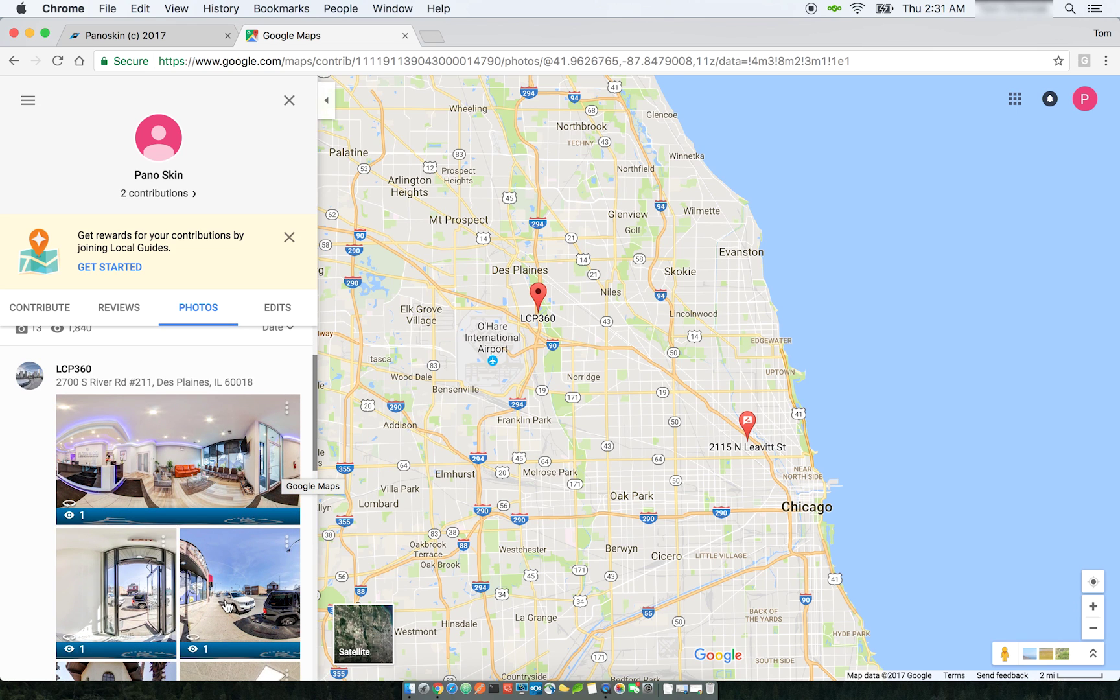
pyautogui.click(193, 461)
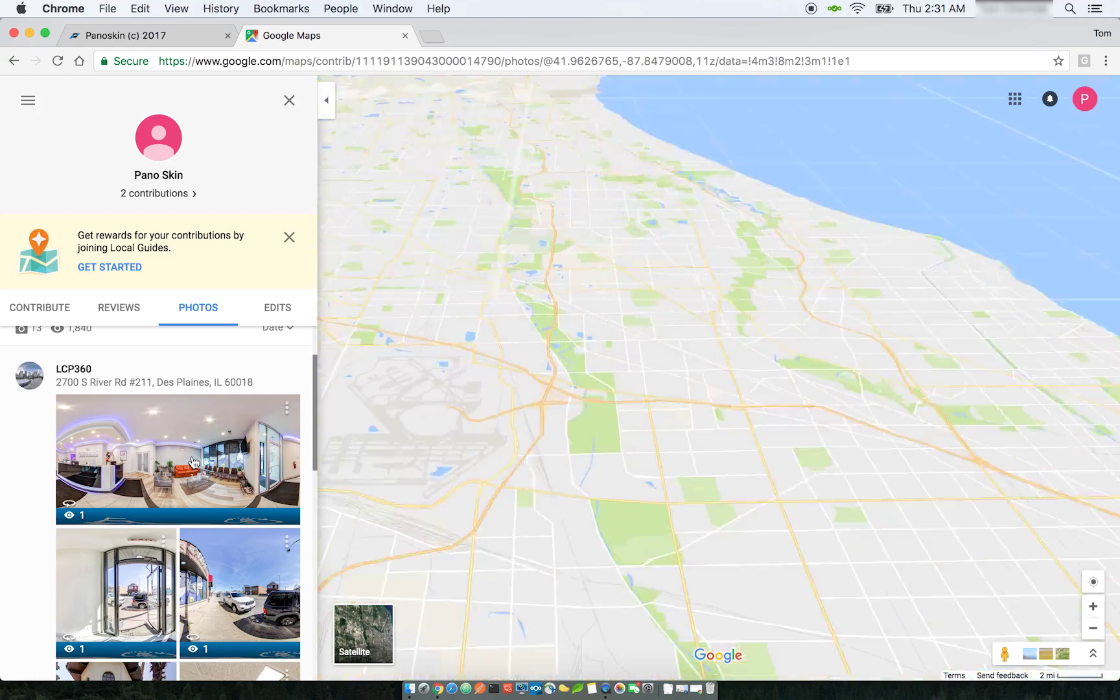
pyautogui.moveTo(492, 299); pyautogui.dragTo(598, 175)
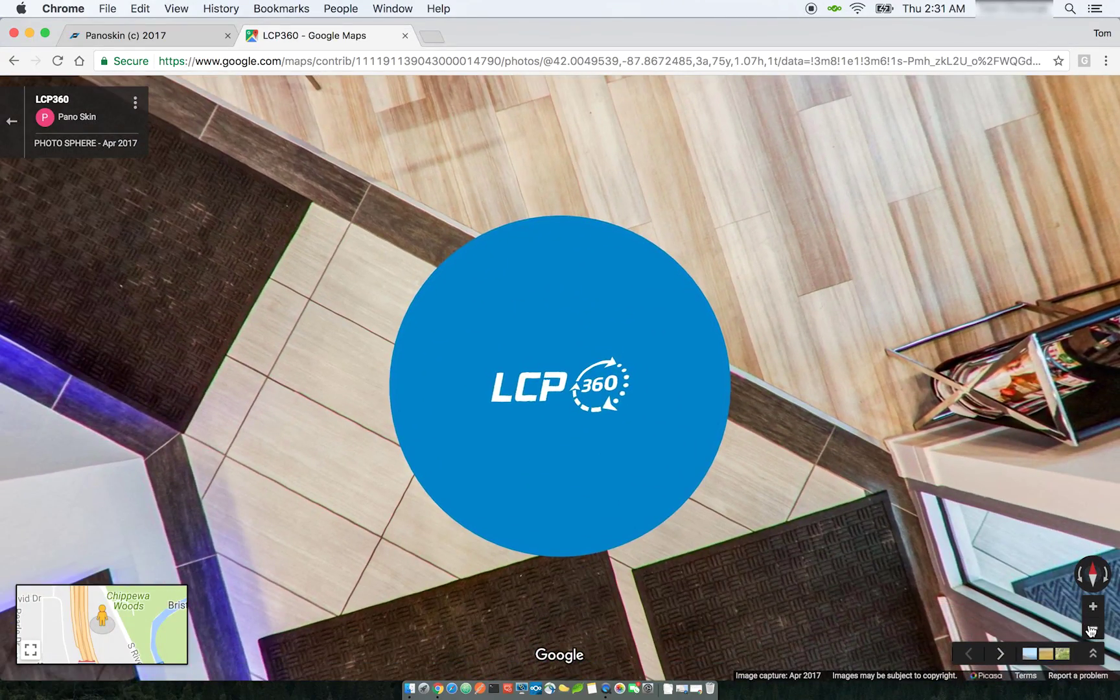
pyautogui.click(1091, 629)
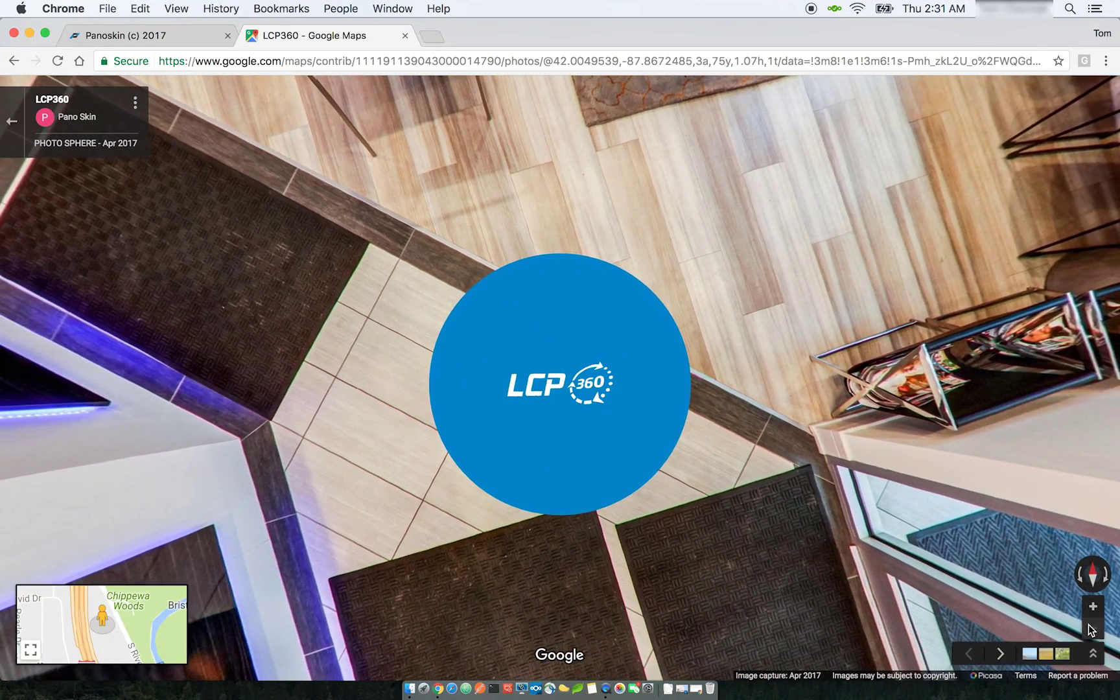
pyautogui.moveTo(793, 208)
pyautogui.mouseDown()
pyautogui.moveTo(820, 368)
pyautogui.moveTo(804, 219)
pyautogui.mouseUp()
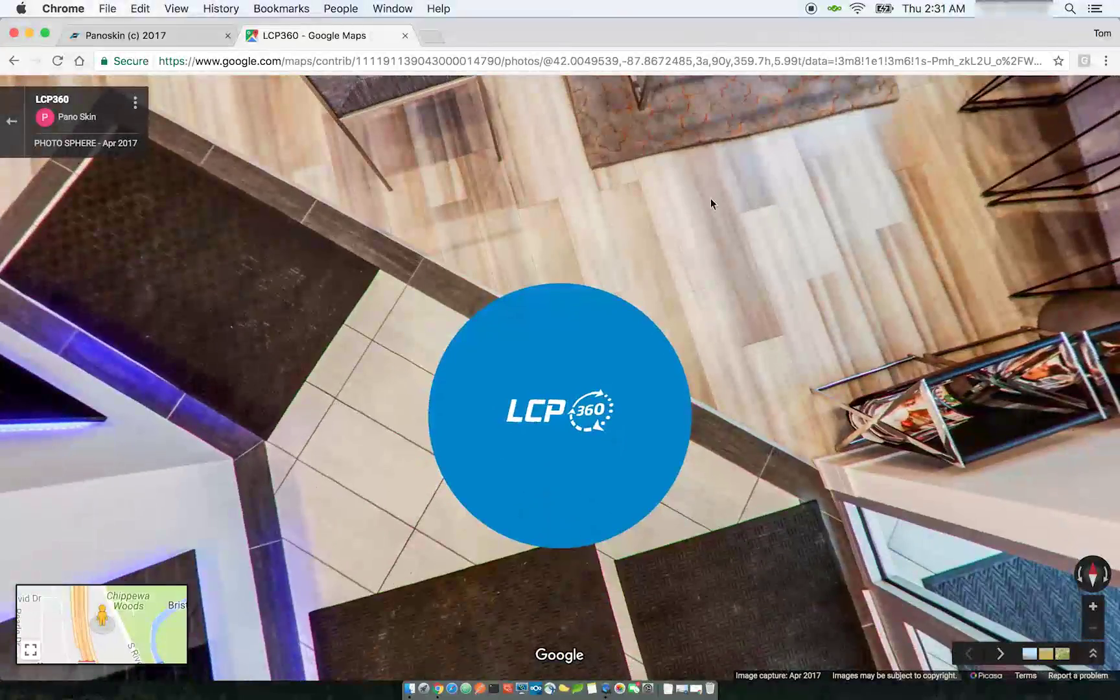
pyautogui.click(18, 118)
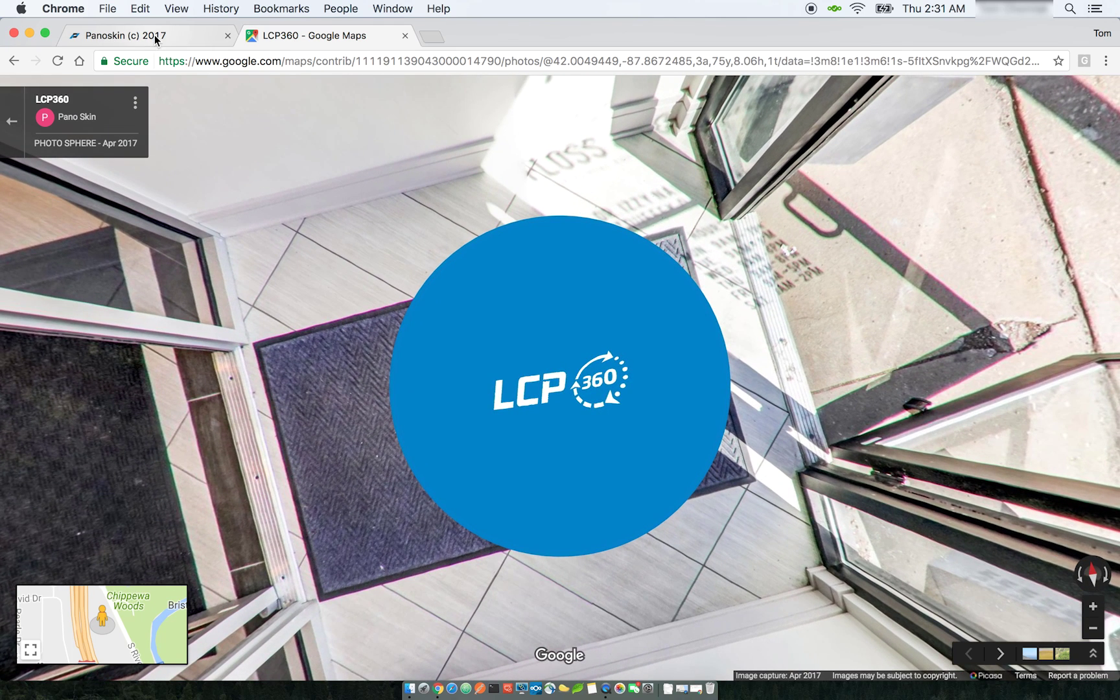
pyautogui.click(156, 34)
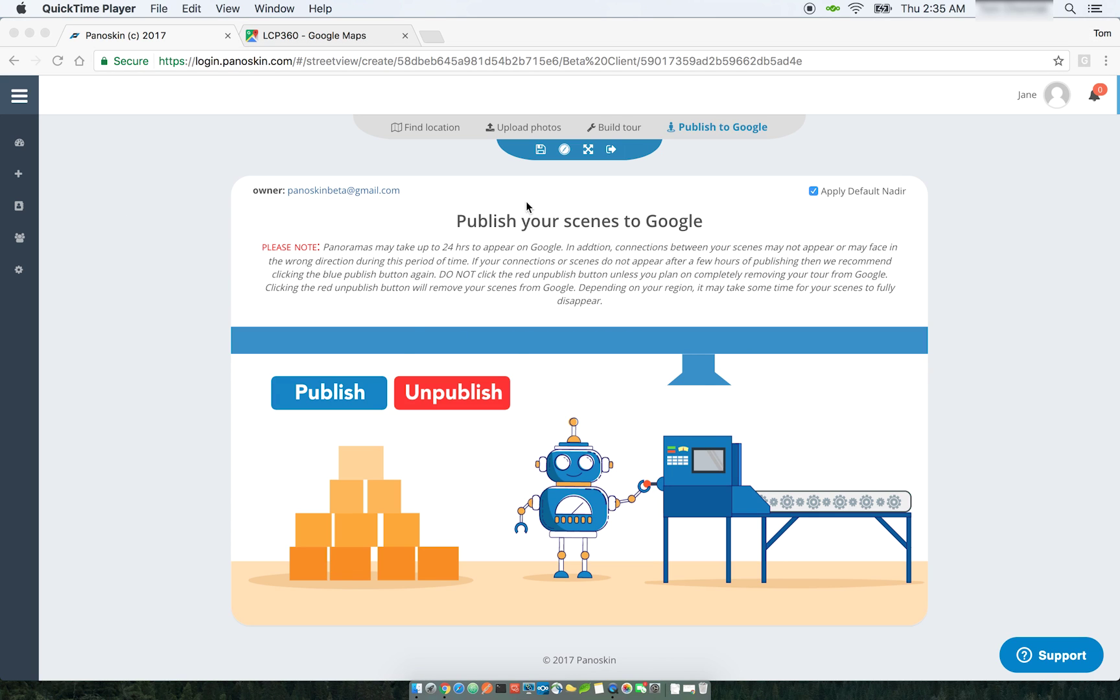
# - Open the Tour level nadir tour, add scene 1 in Build tour, and go to Publish to Google
pyautogui.click(610, 151)
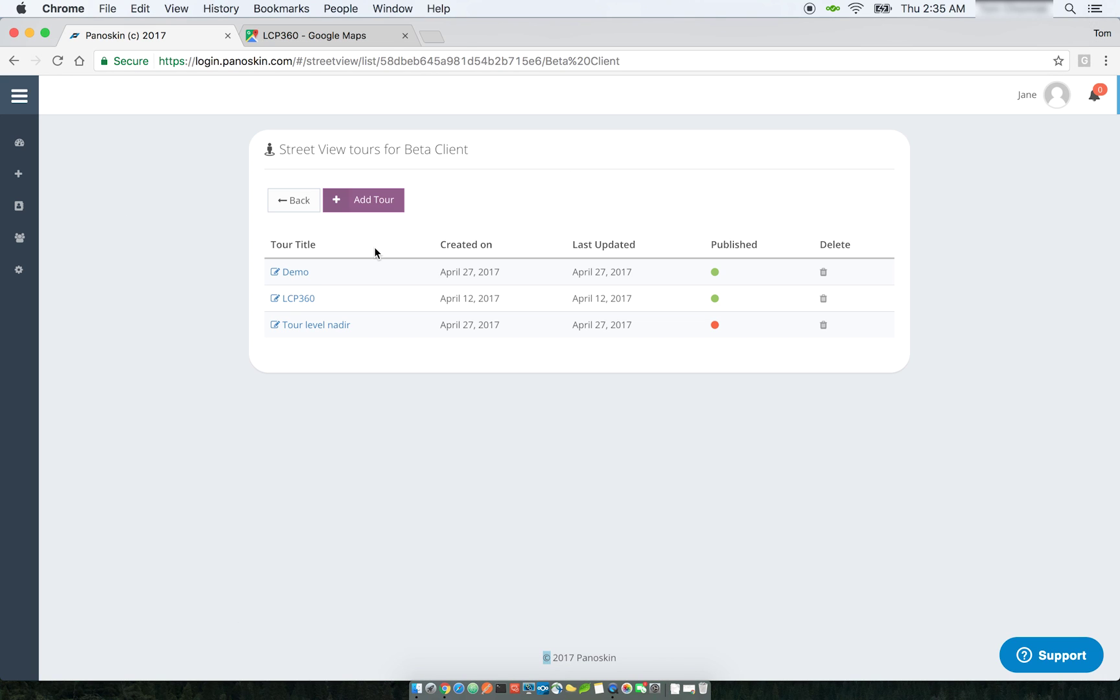
pyautogui.click(334, 328)
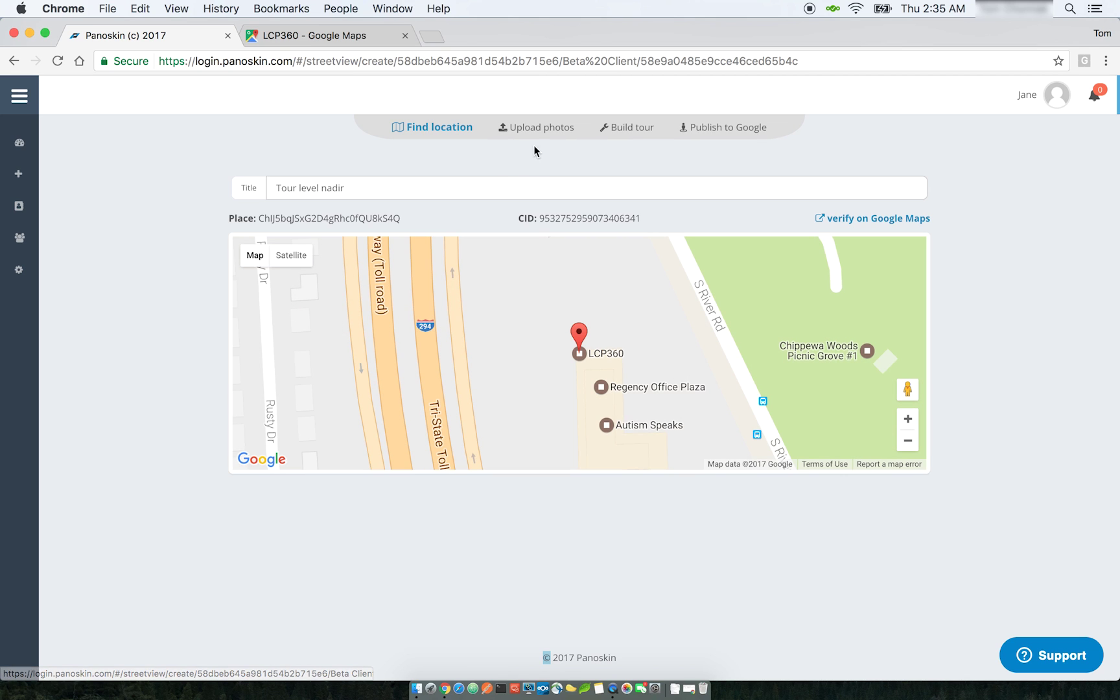
pyautogui.click(536, 127)
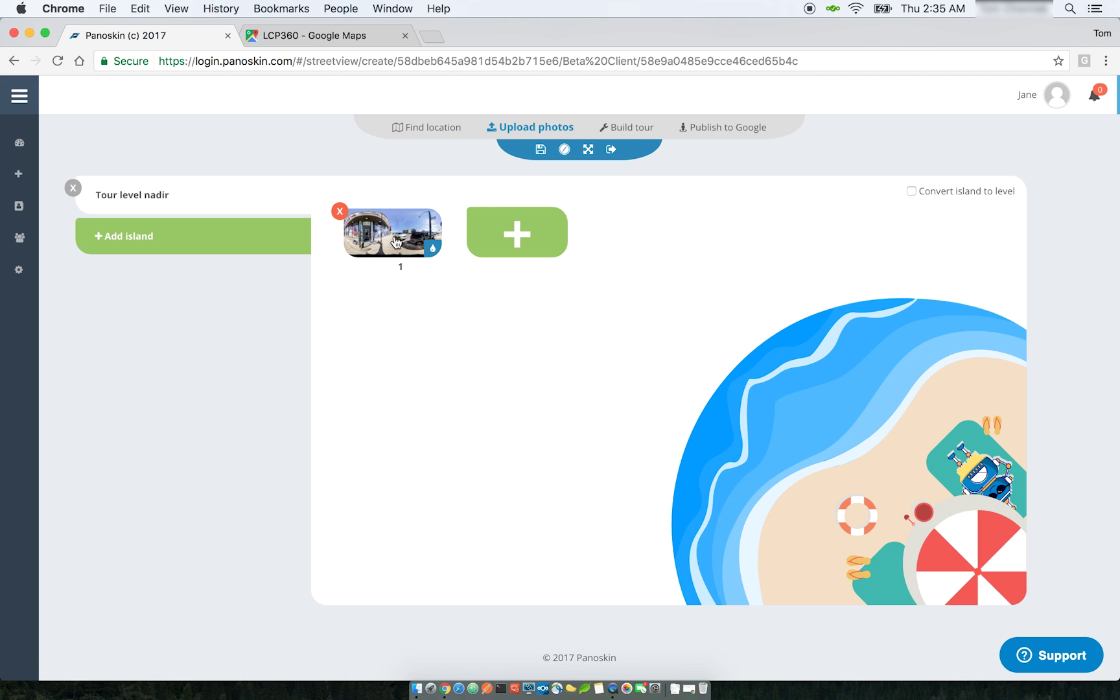
pyautogui.click(637, 133)
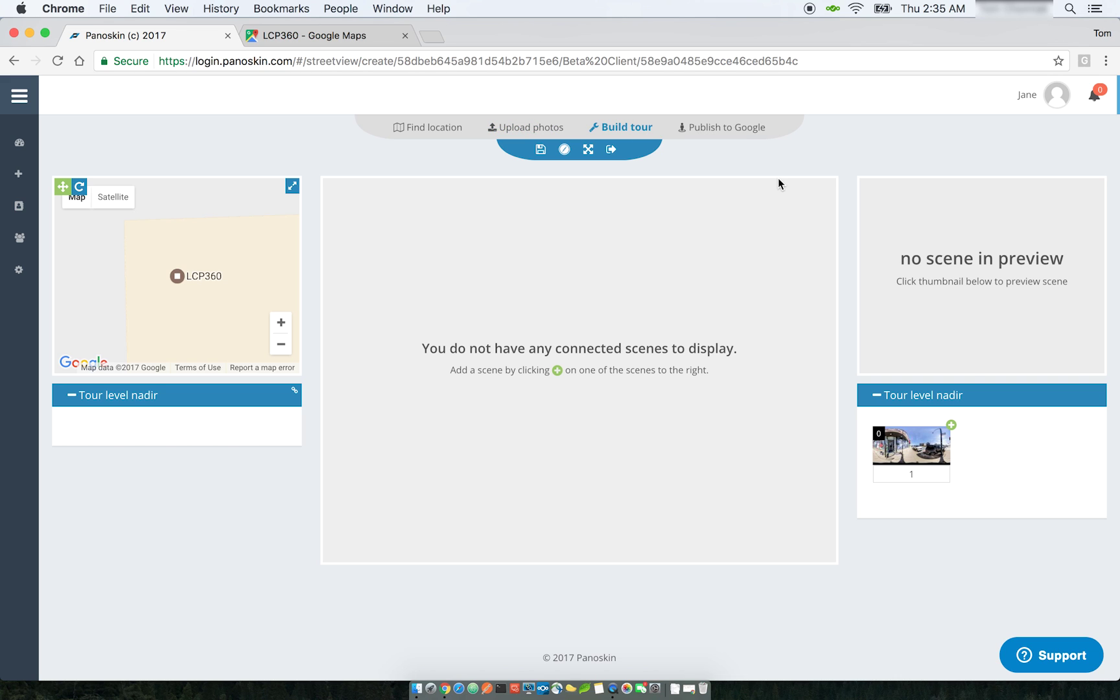
pyautogui.click(951, 424)
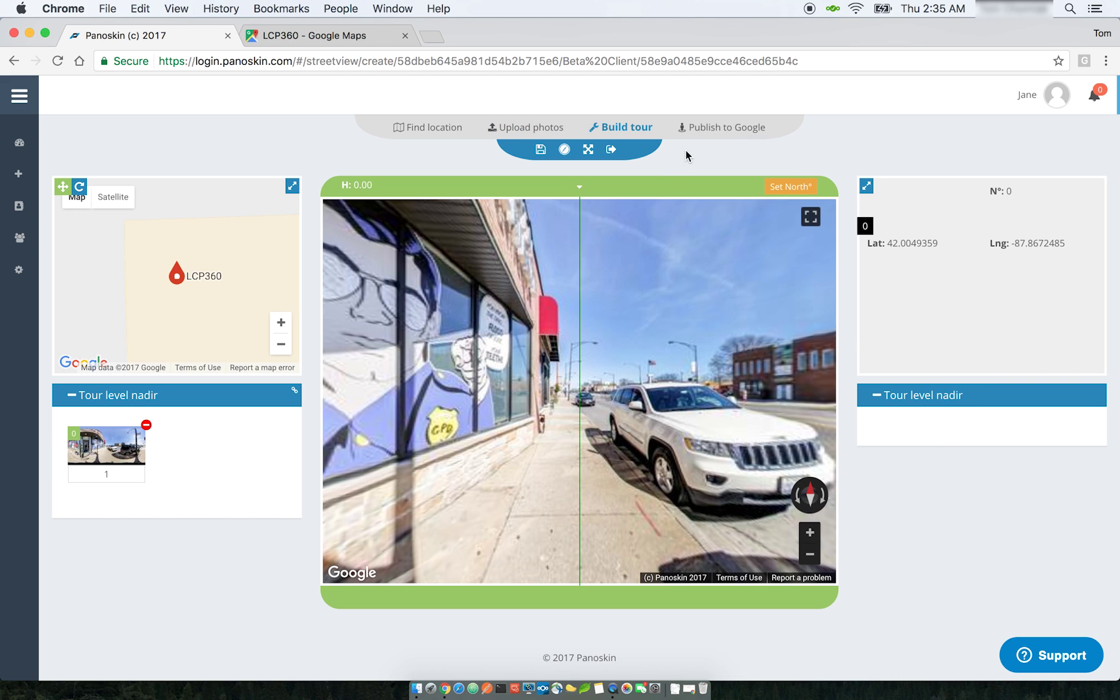
pyautogui.click(711, 130)
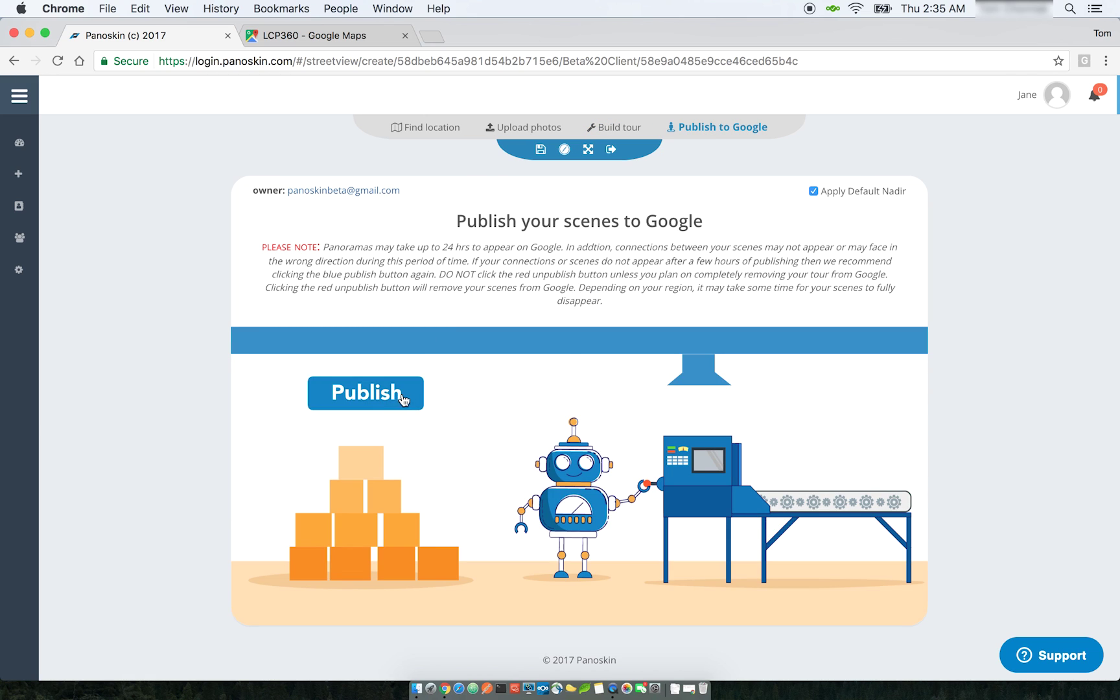
# - Upload tour-level.png from the Desktop as the tour's nadir image, then publish the tour to Google
pyautogui.click(565, 151)
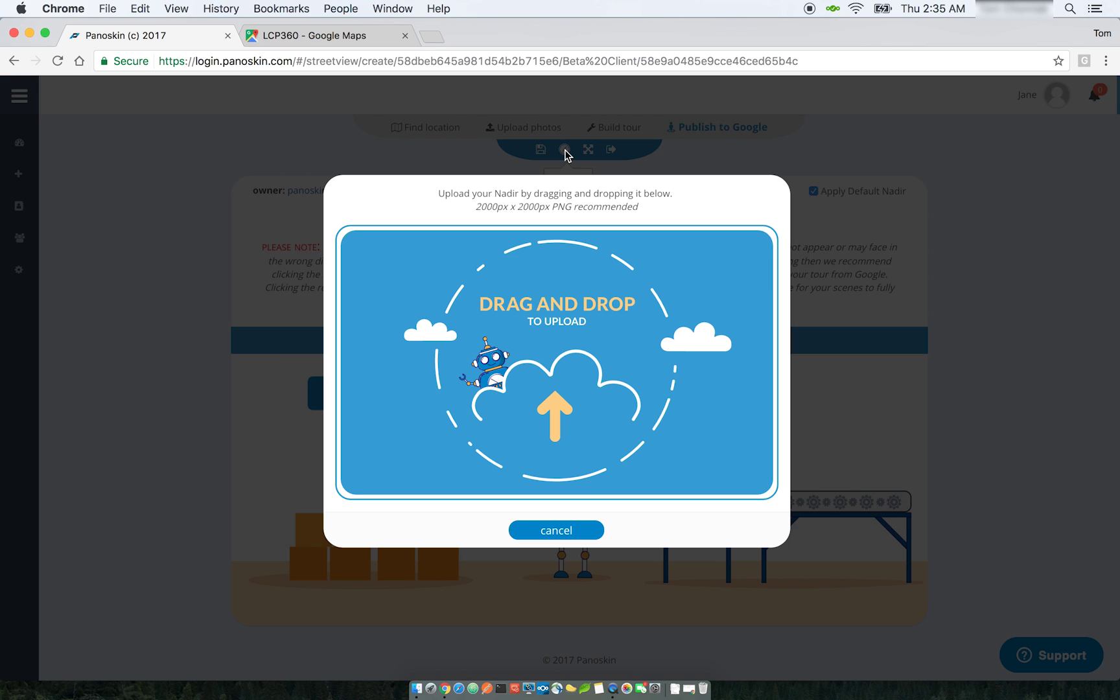
pyautogui.click(526, 309)
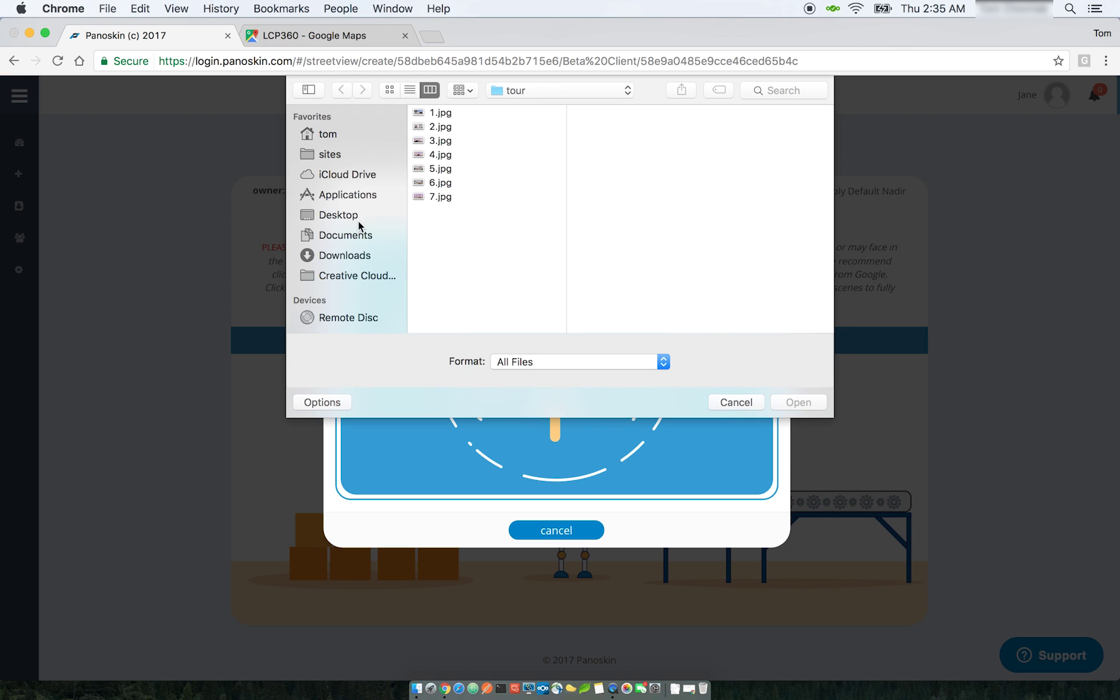
pyautogui.click(358, 220)
pyautogui.doubleClick(465, 155)
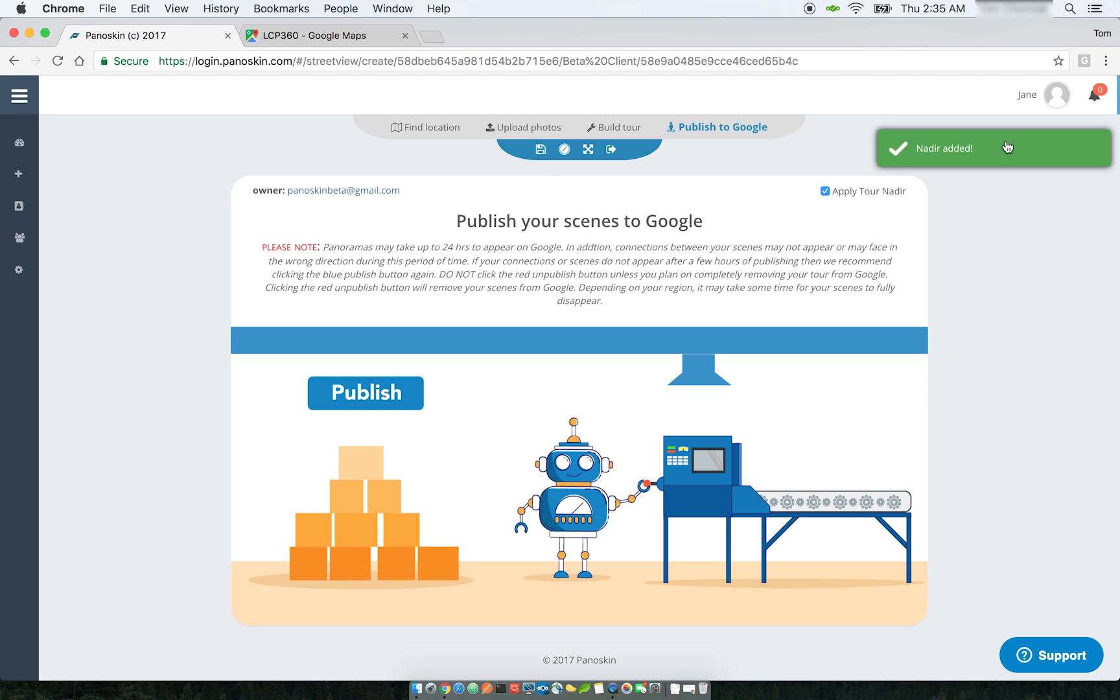
pyautogui.click(564, 153)
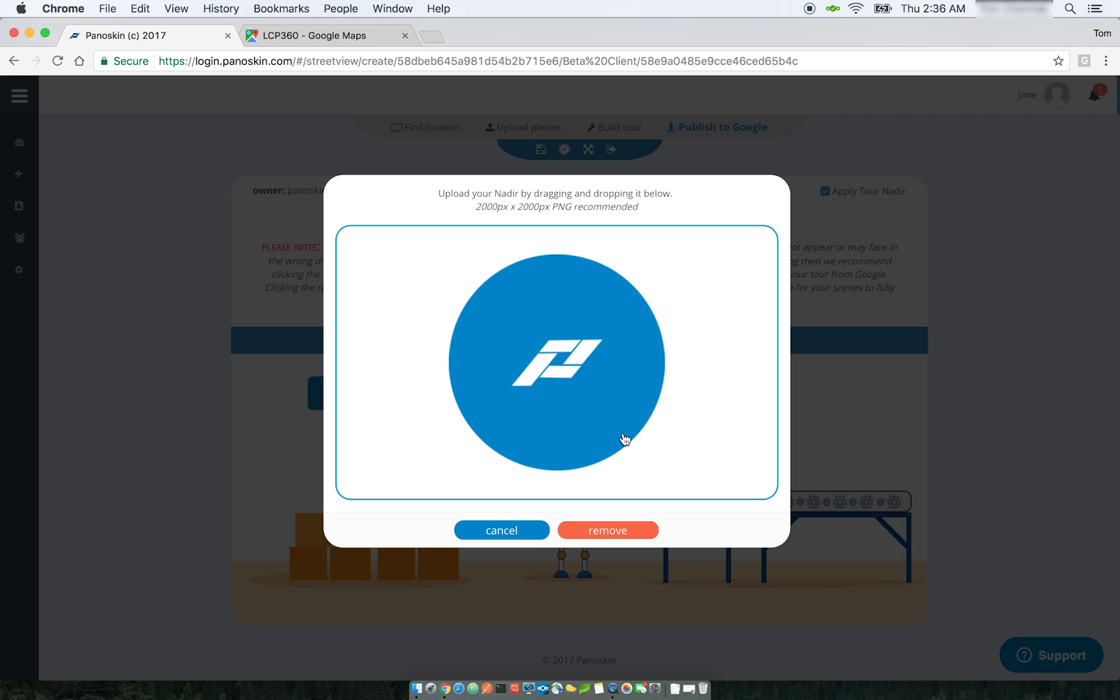
pyautogui.click(512, 530)
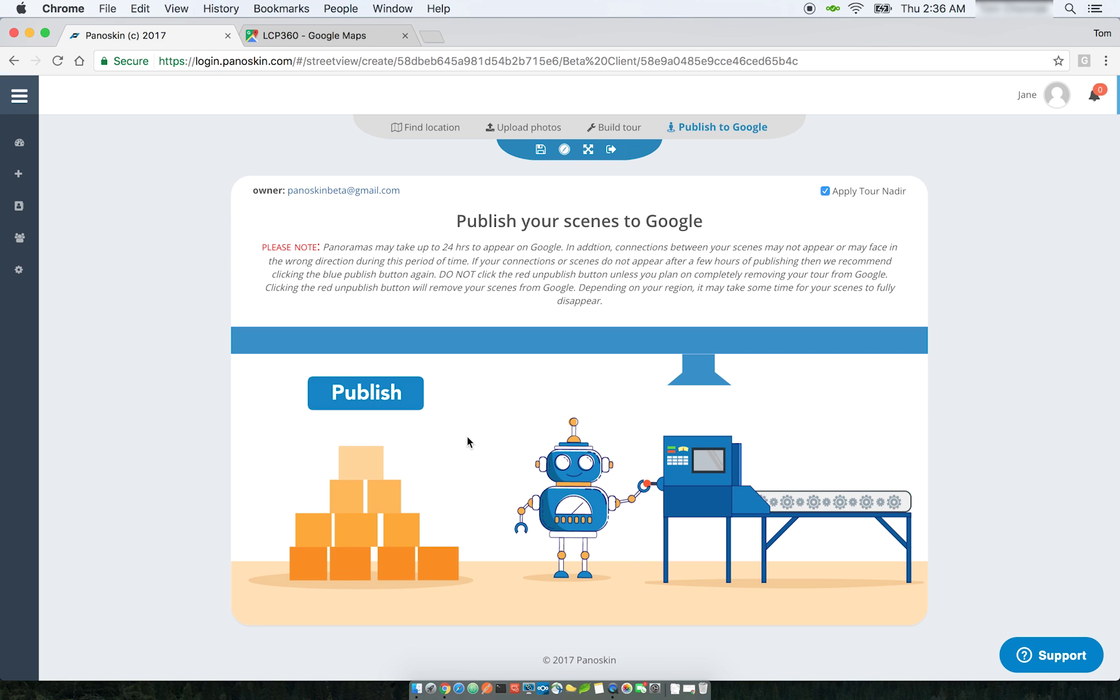
pyautogui.click(384, 399)
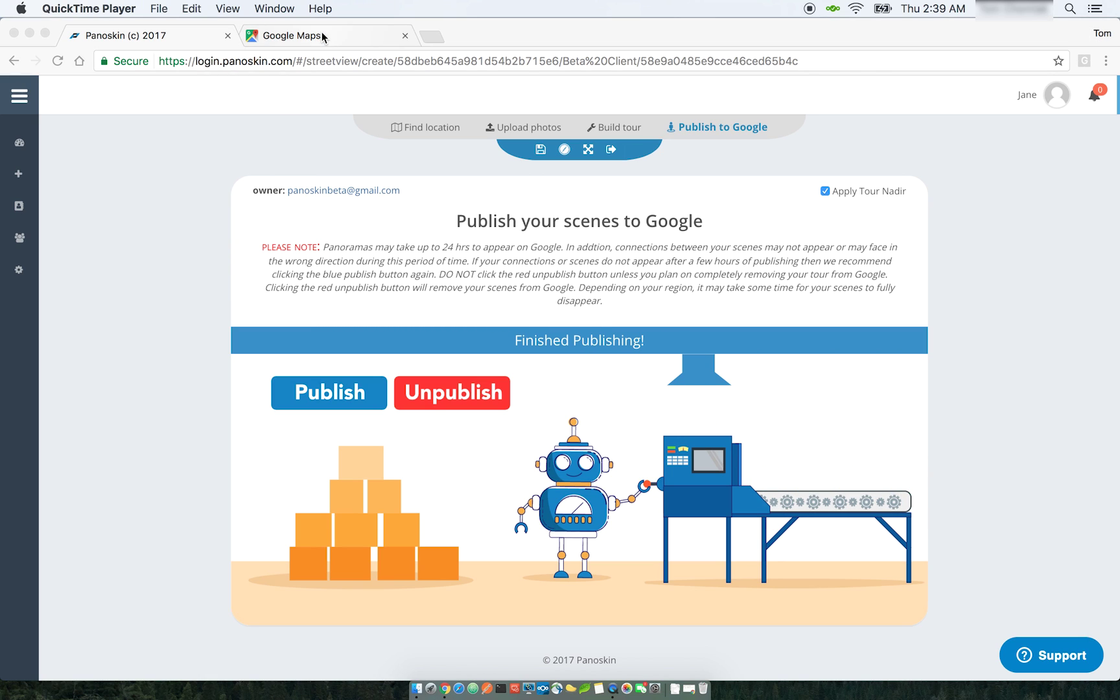
pyautogui.click(324, 35)
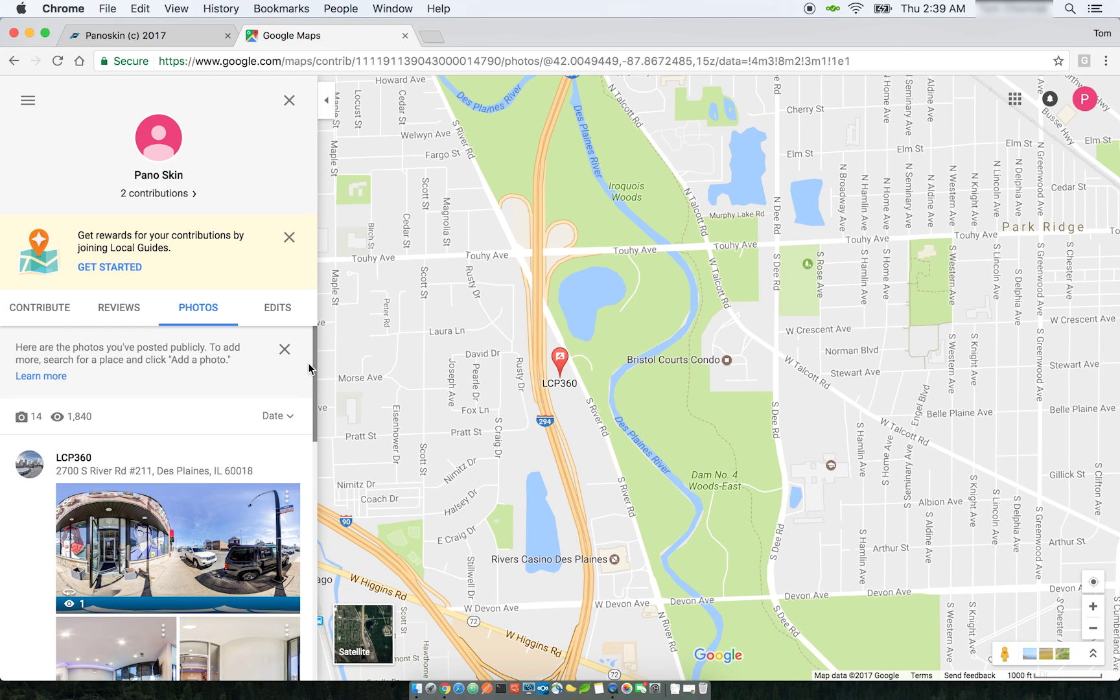
pyautogui.click(235, 548)
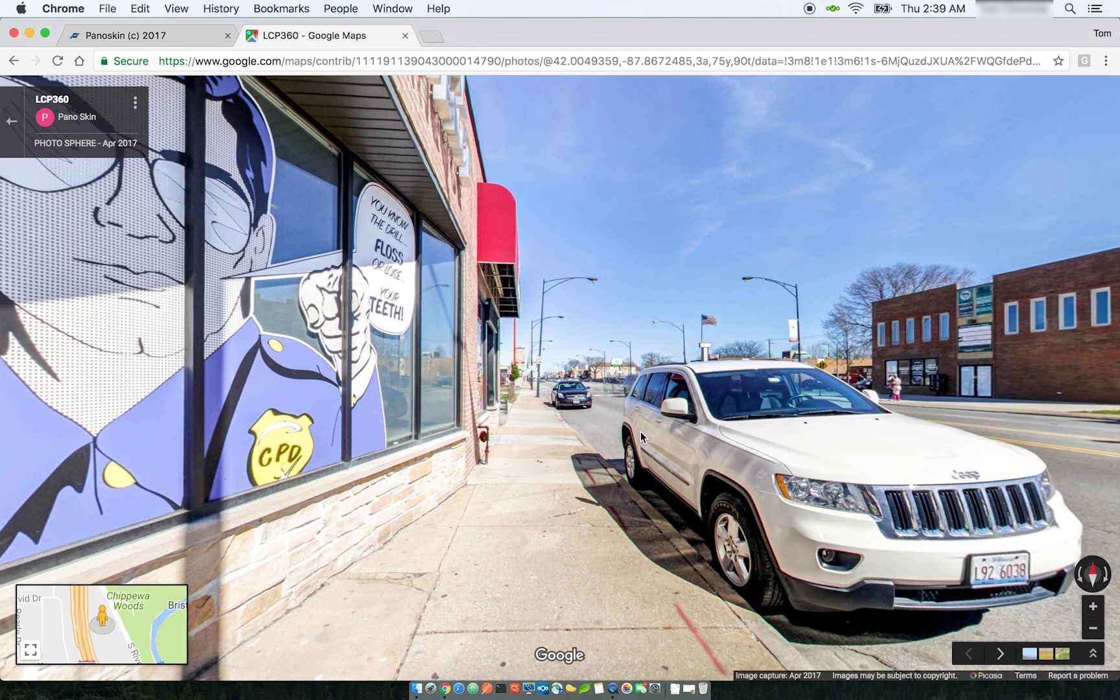
pyautogui.moveTo(641, 432); pyautogui.dragTo(671, 286)
pyautogui.click(1095, 630)
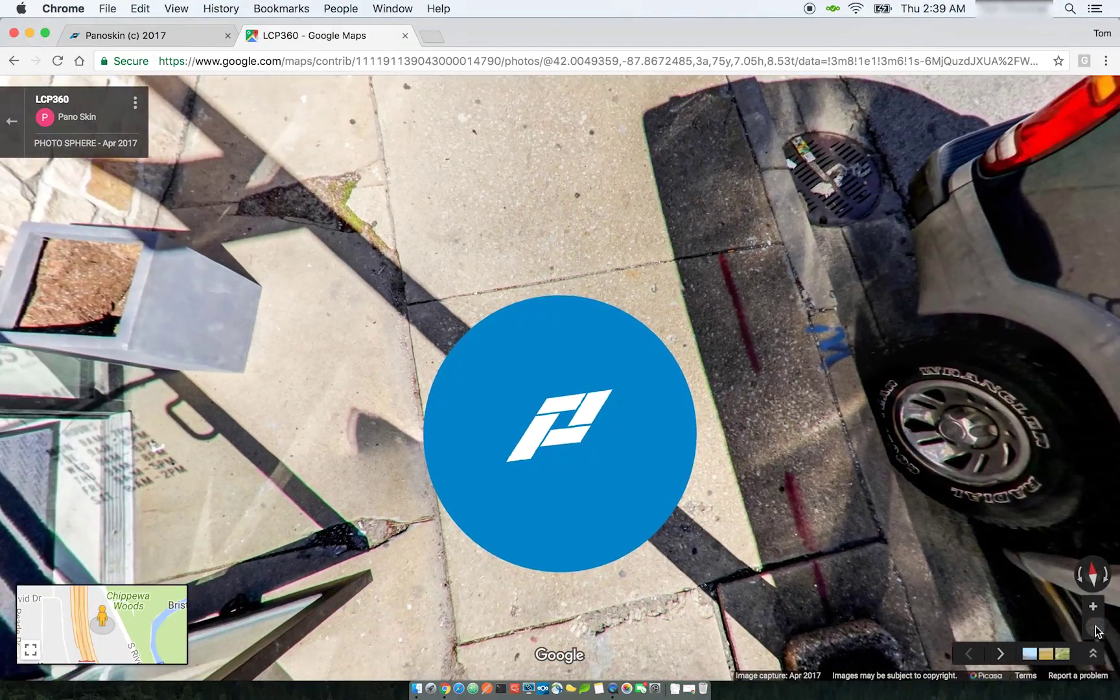
pyautogui.moveTo(354, 215); pyautogui.dragTo(477, 289)
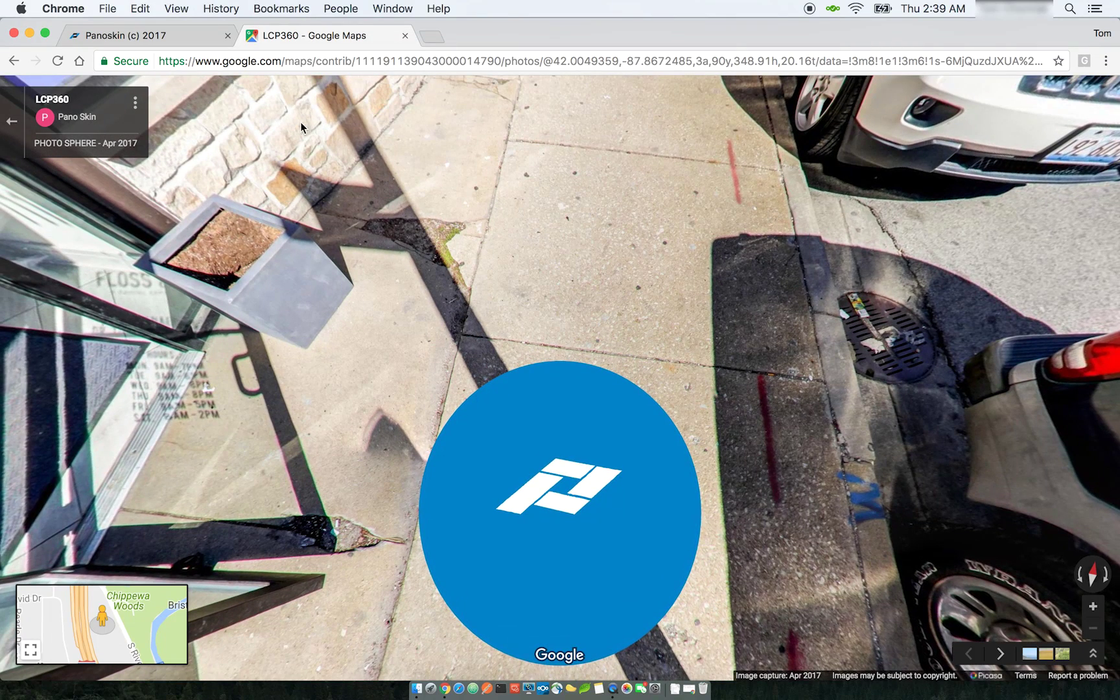
pyautogui.click(204, 38)
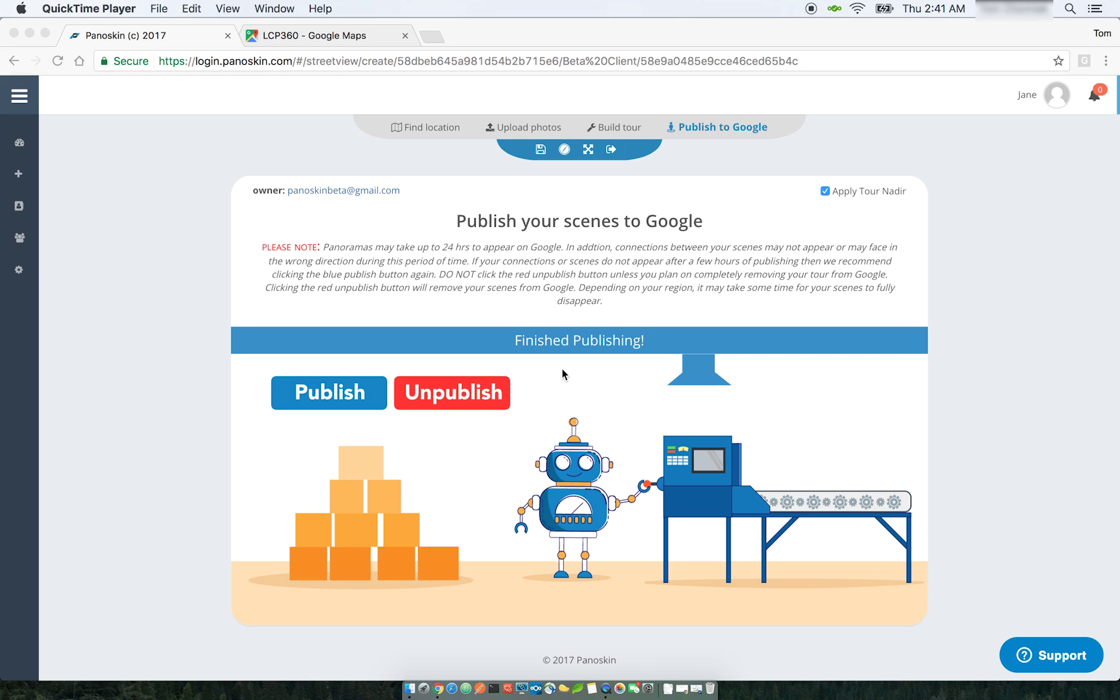
# - Unpublish the Tour level nadir scene from Google, republish it, then go to Google Maps
pyautogui.click(555, 390)
pyautogui.click(466, 391)
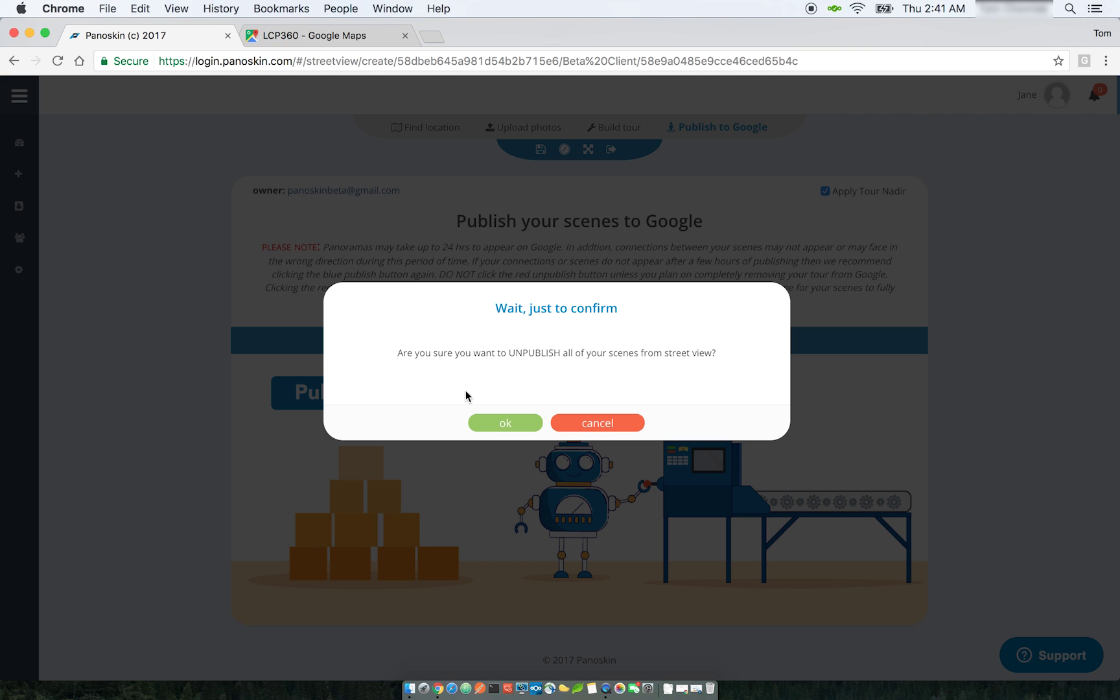
pyautogui.click(506, 422)
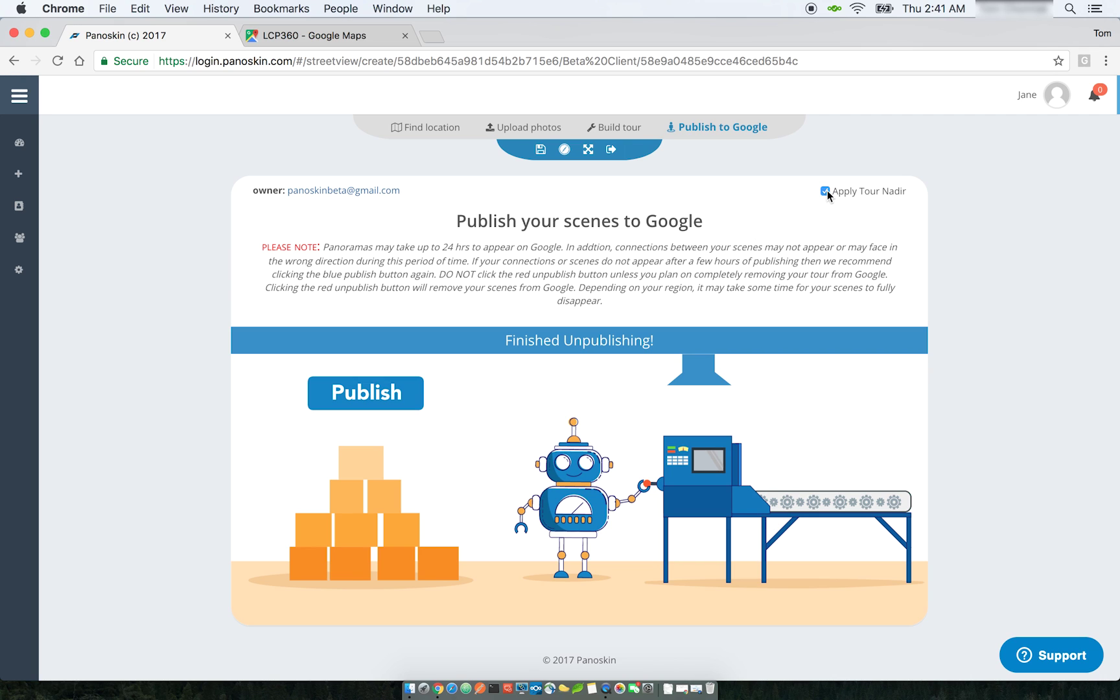
pyautogui.click(373, 402)
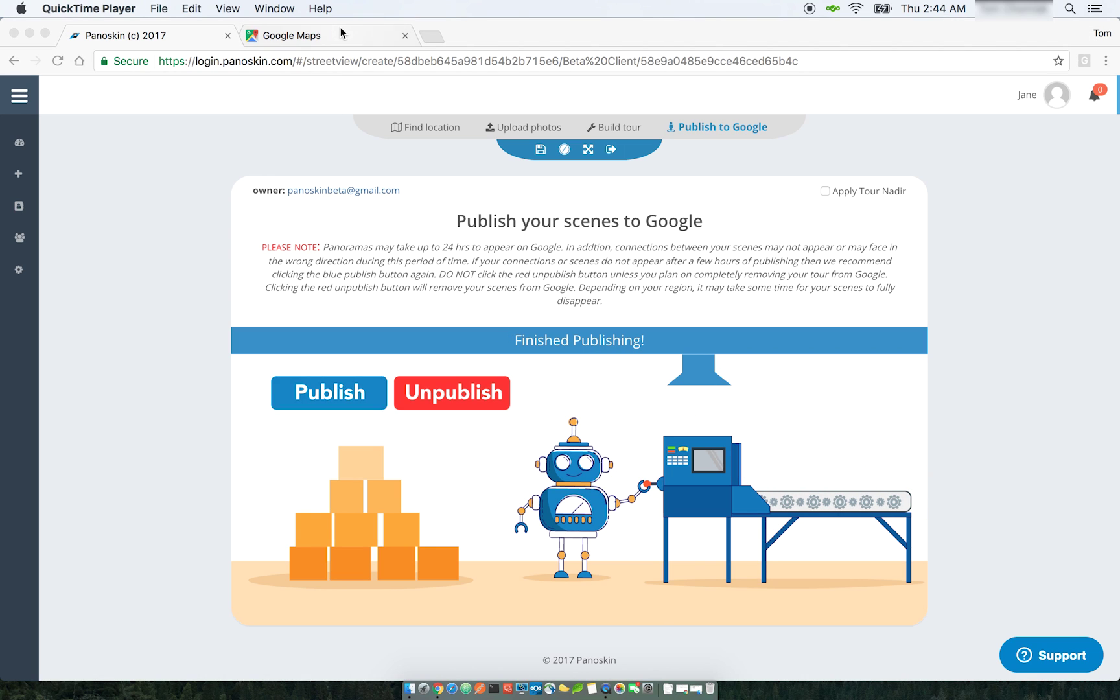
pyautogui.click(341, 32)
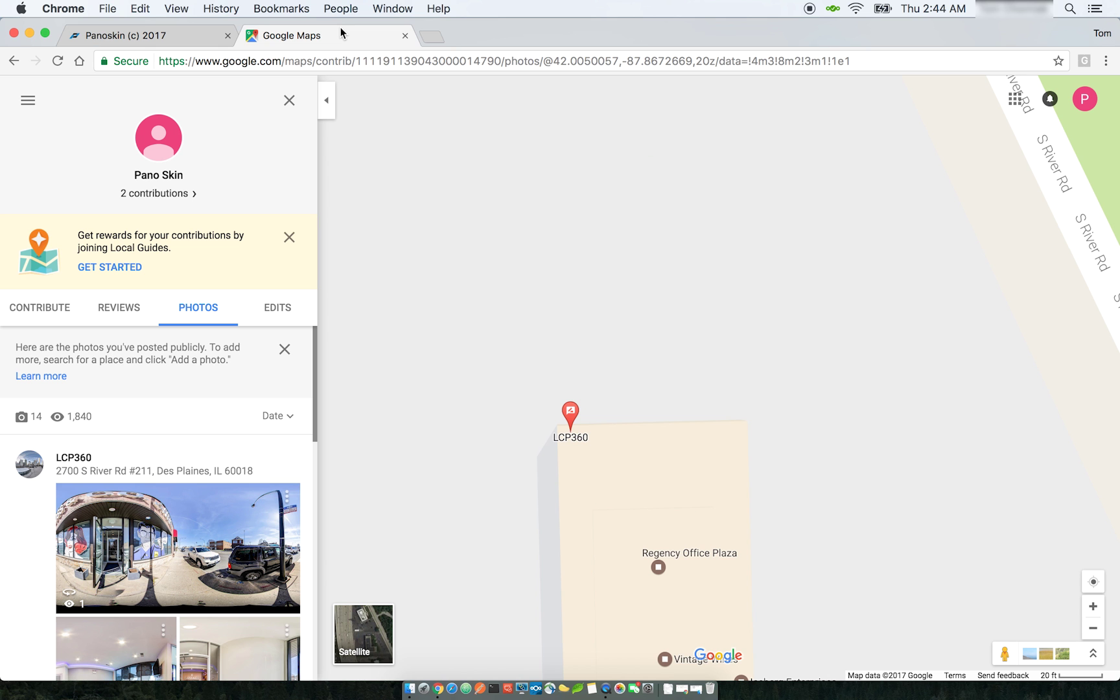
# - View the LCP360 photo sphere full-window in Street View, look around, then return to Panoskin
pyautogui.click(230, 581)
pyautogui.click(324, 101)
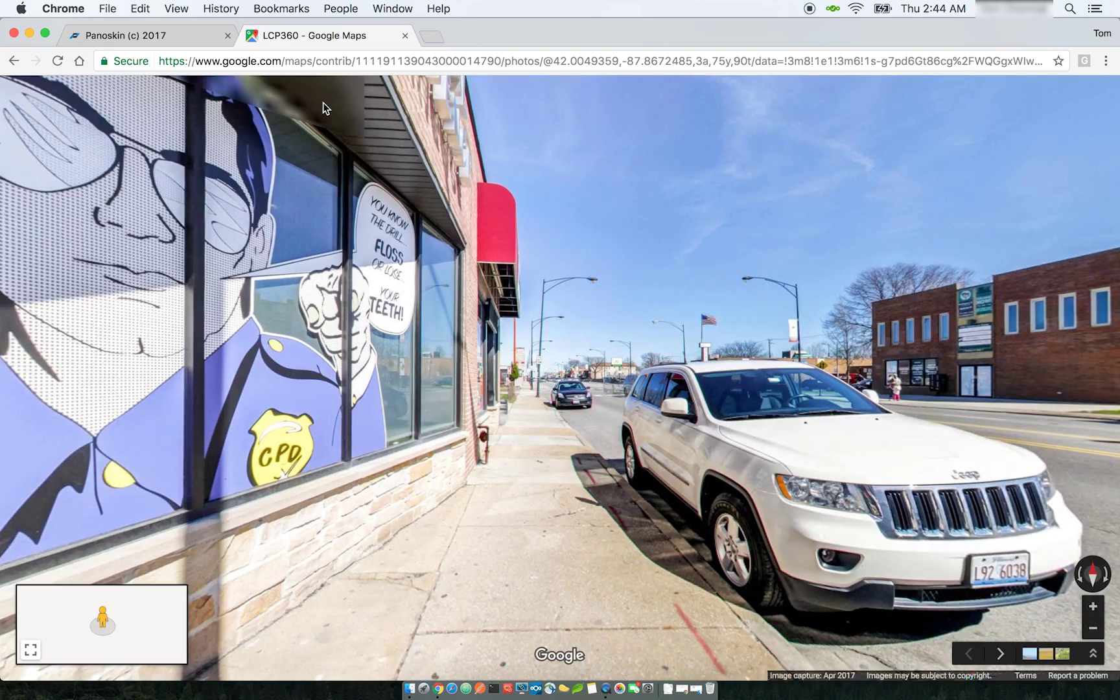
pyautogui.moveTo(300, 394); pyautogui.dragTo(572, 218)
pyautogui.moveTo(467, 228); pyautogui.dragTo(481, 452)
pyautogui.moveTo(285, 272); pyautogui.dragTo(288, 355)
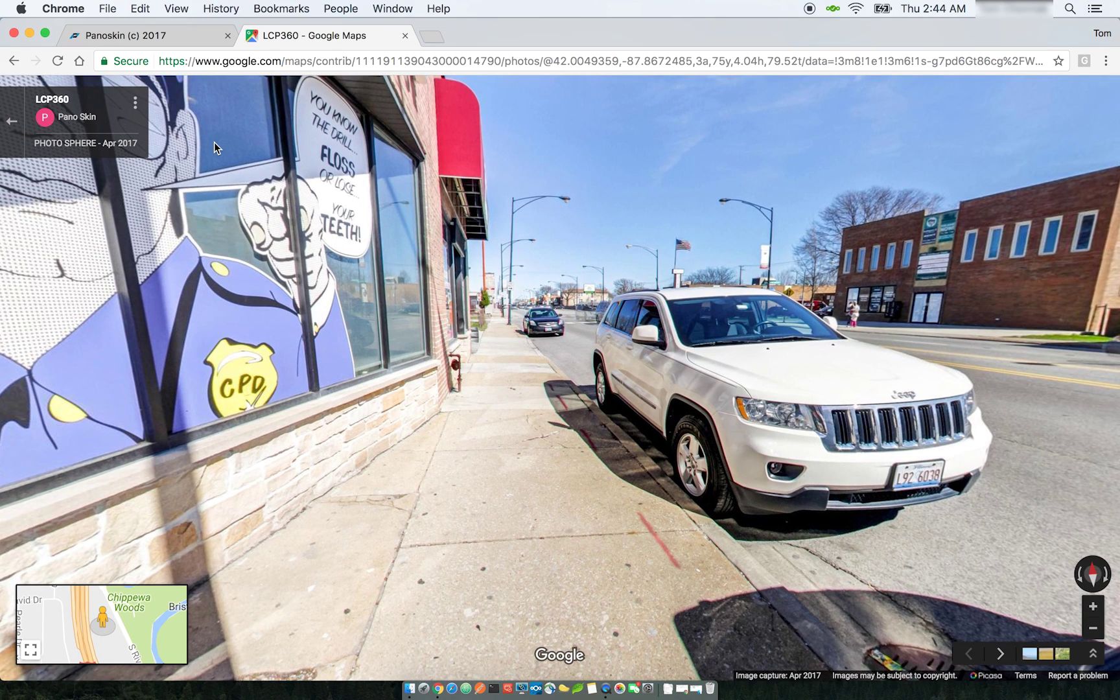
pyautogui.click(187, 38)
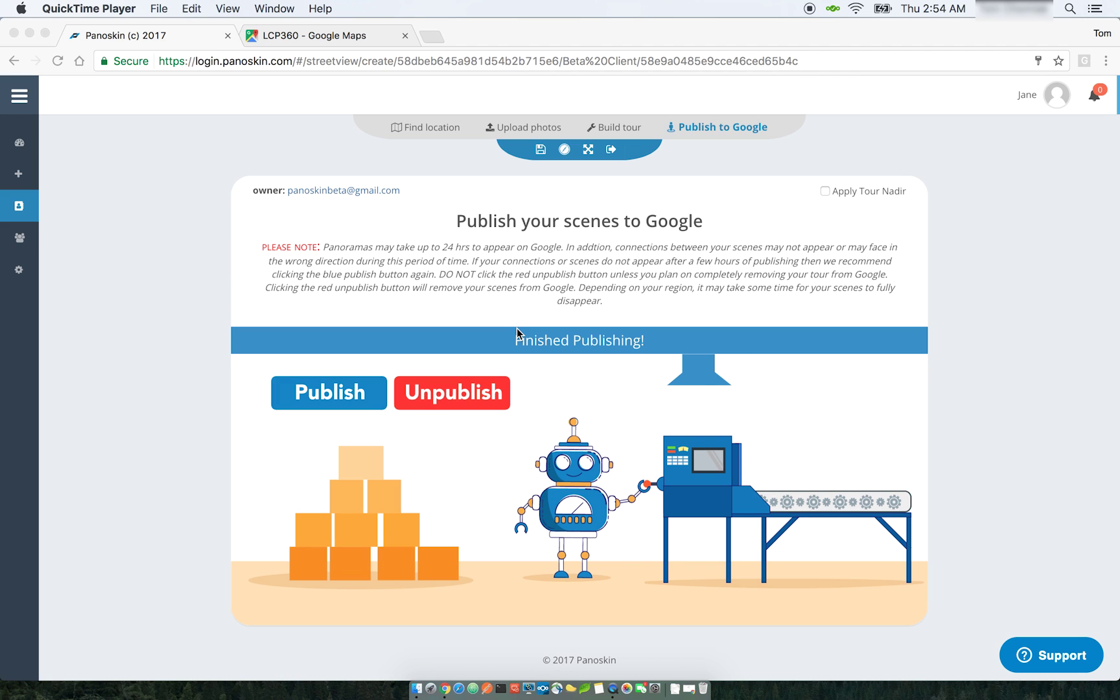
# - Go to the Users list for Panoskin Beta and start adding a new user
pyautogui.click(37, 248)
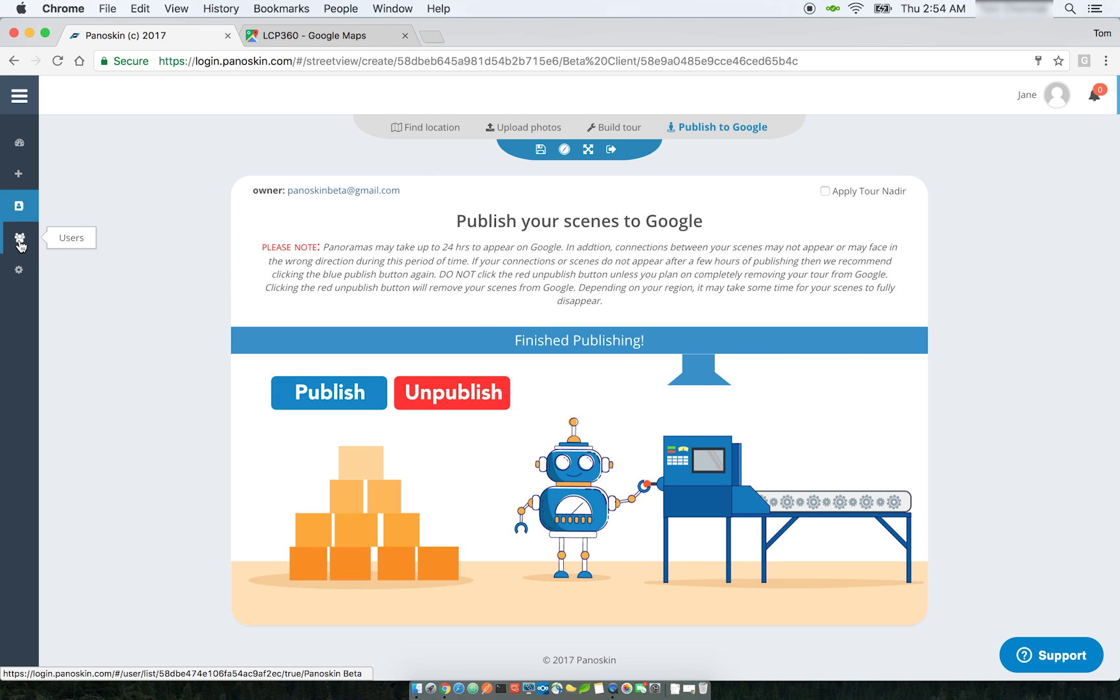
pyautogui.click(20, 242)
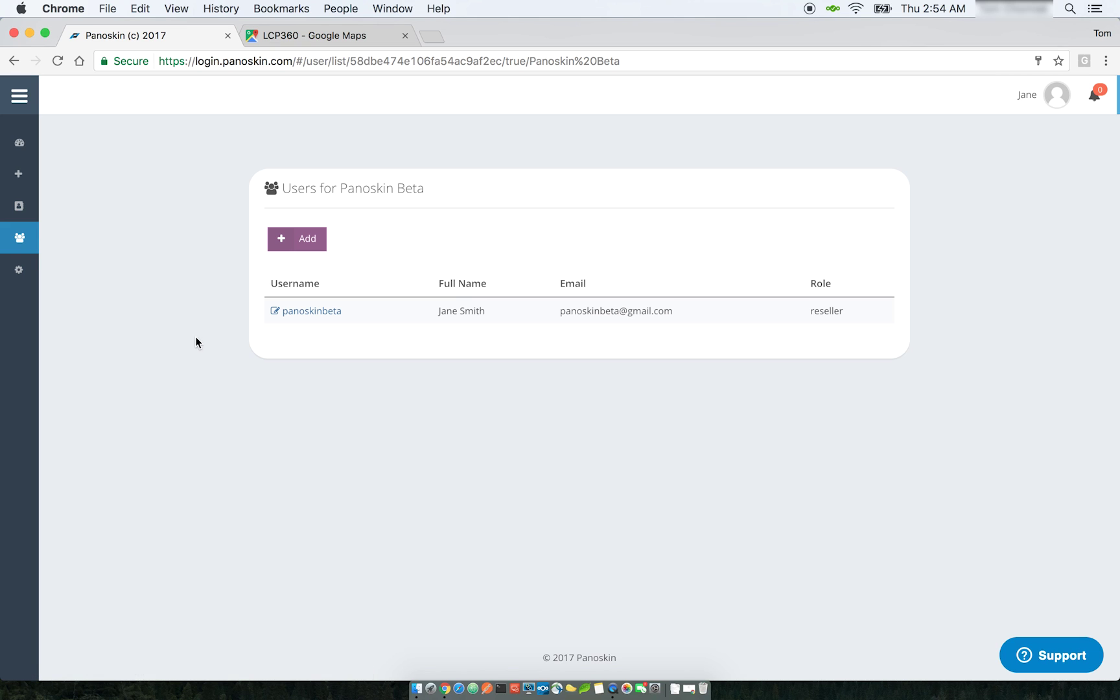
pyautogui.click(307, 249)
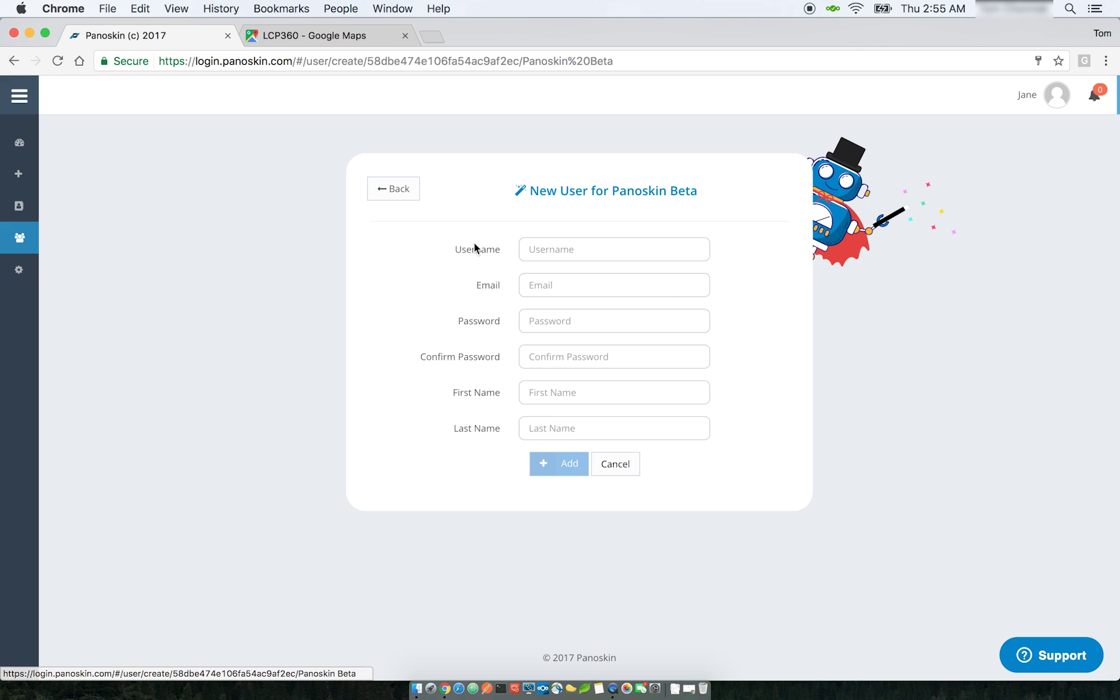
# - Create the user with a username, pasted e-mail, password, and the user's first and last name
pyautogui.click(584, 253)
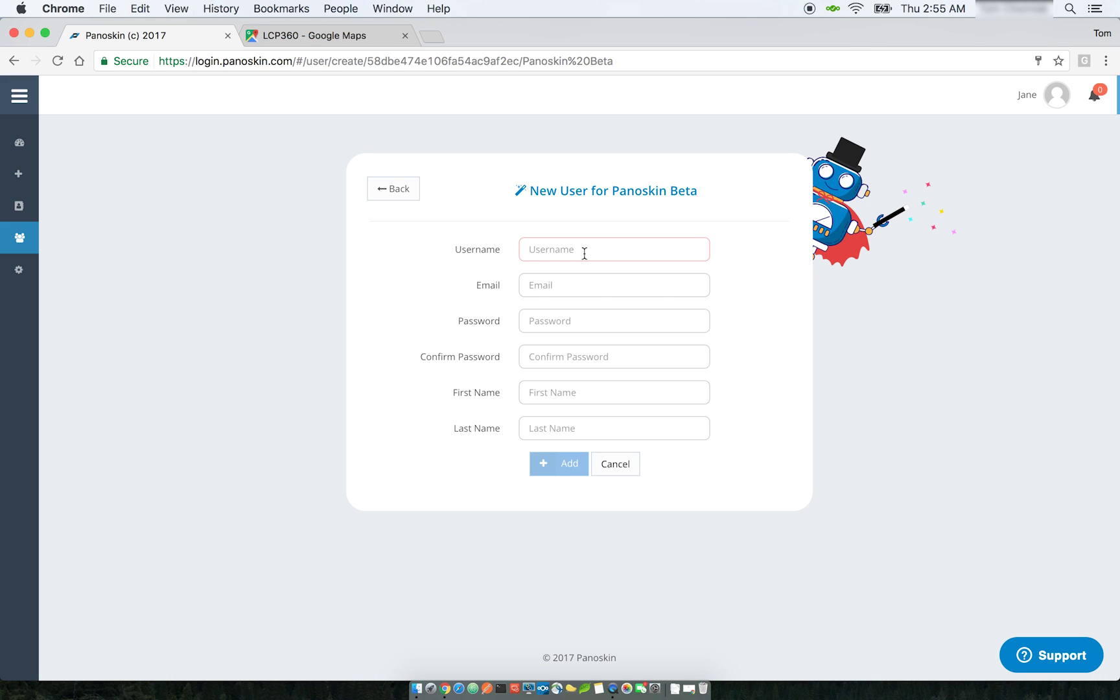
pyautogui.write('panos')
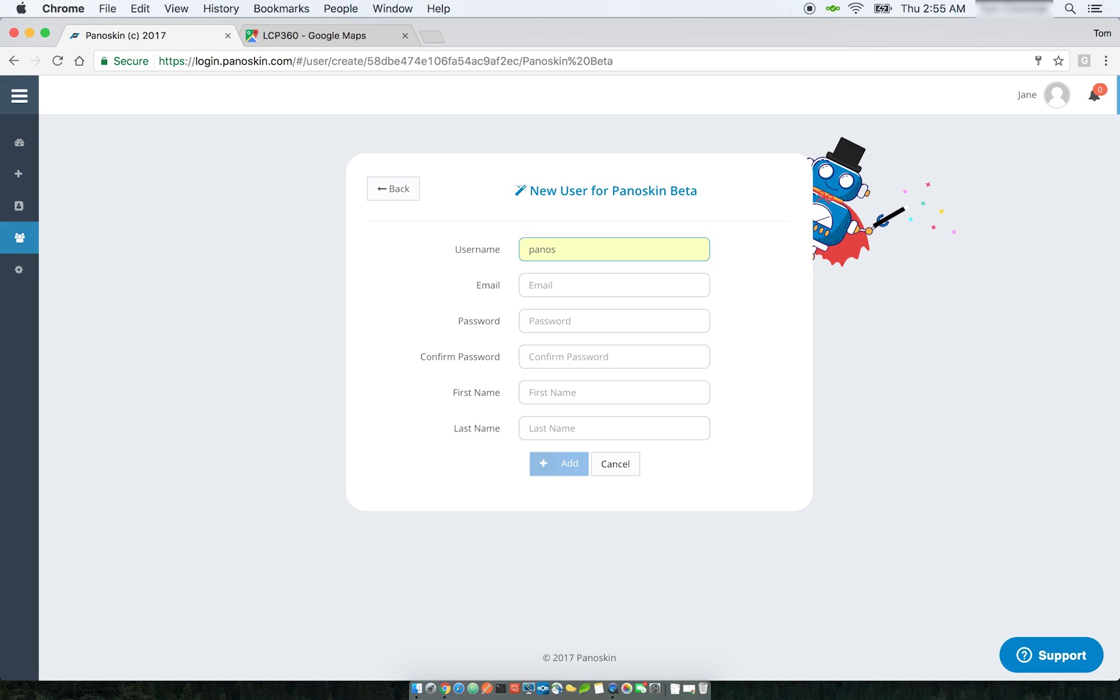
pyautogui.write('kinFrank')
pyautogui.click(597, 288)
pyautogui.press('super+v')
pyautogui.click(604, 318)
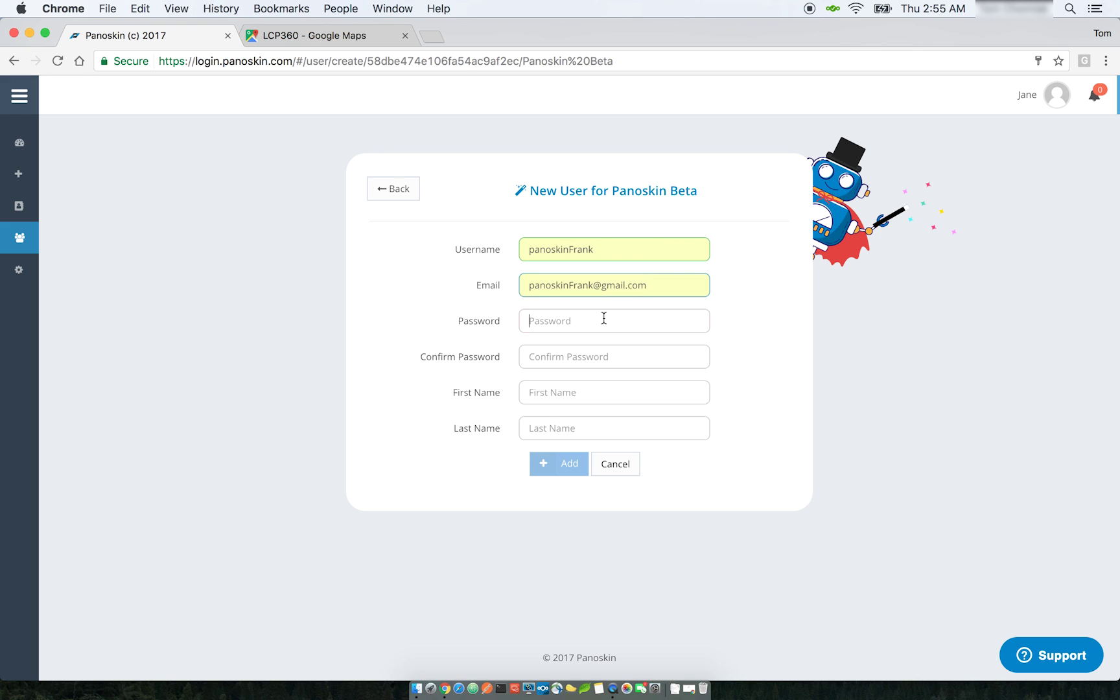
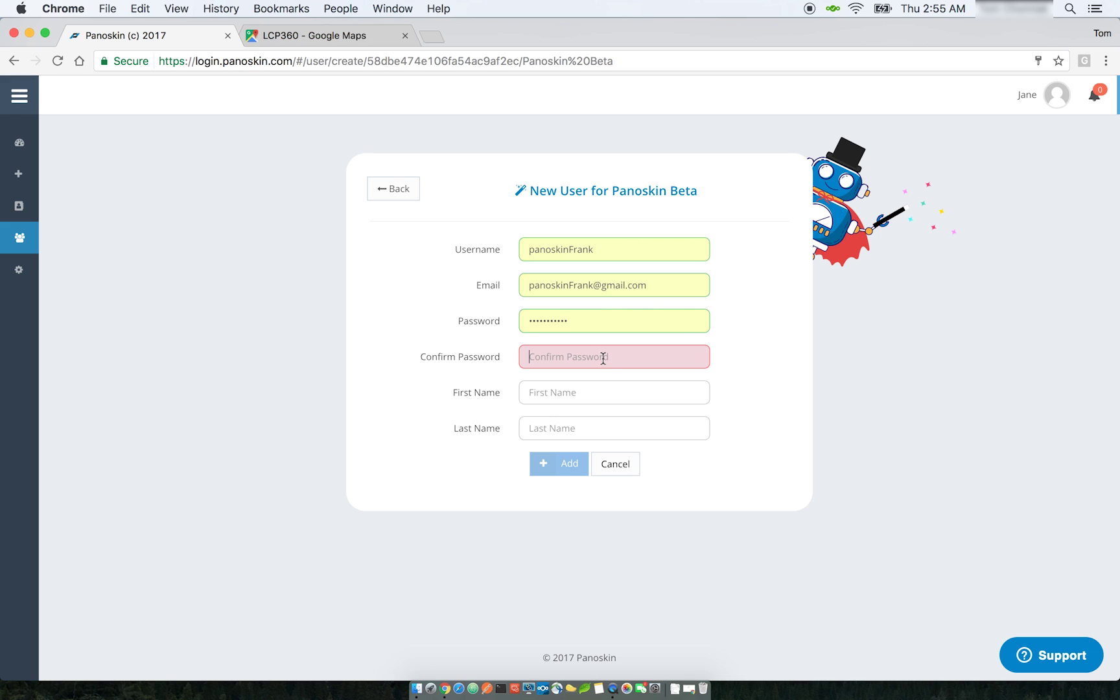
pyautogui.click(605, 385)
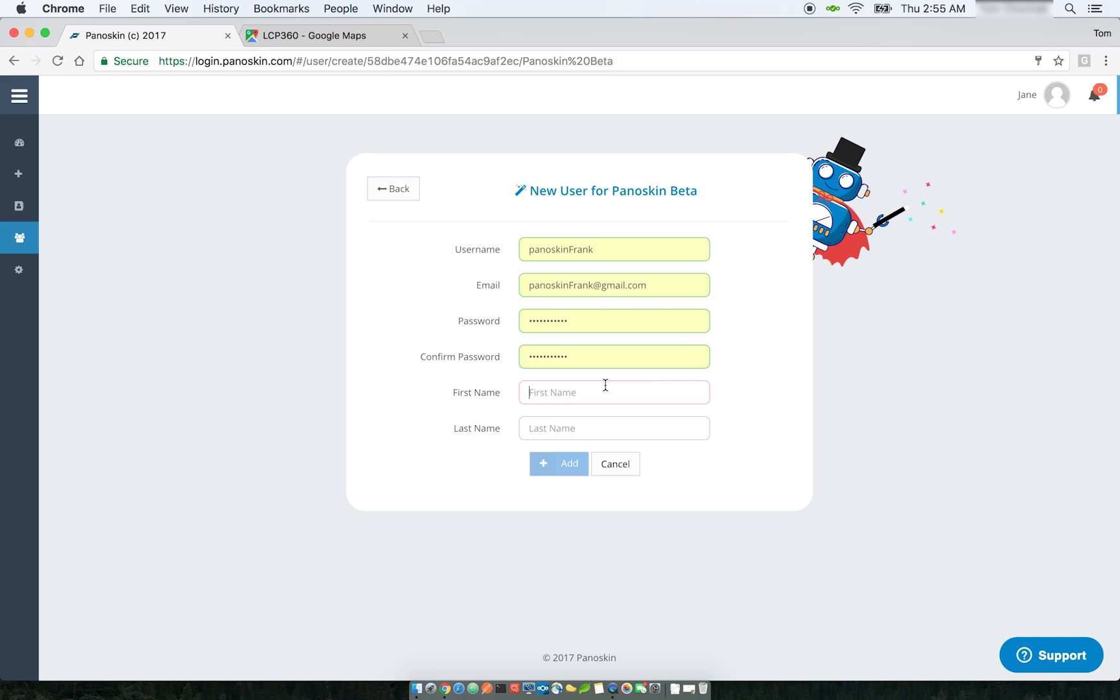
pyautogui.write('Panosk')
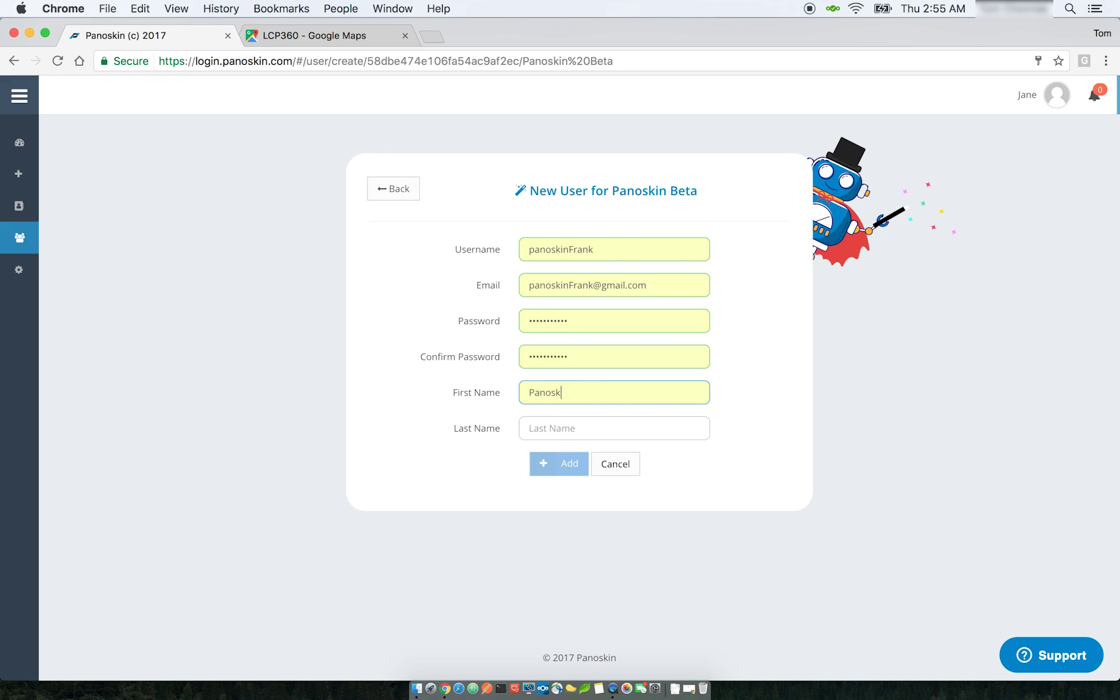
pyautogui.write('in')
pyautogui.press('Tab')
pyautogui.write('Frank')
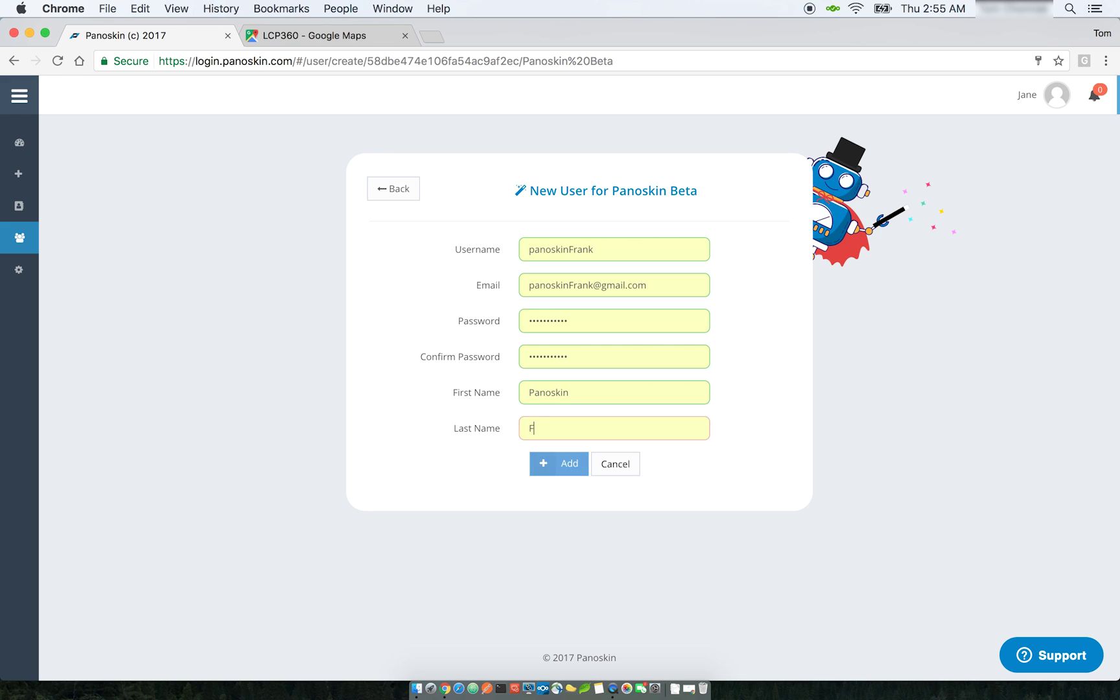
pyautogui.click(566, 464)
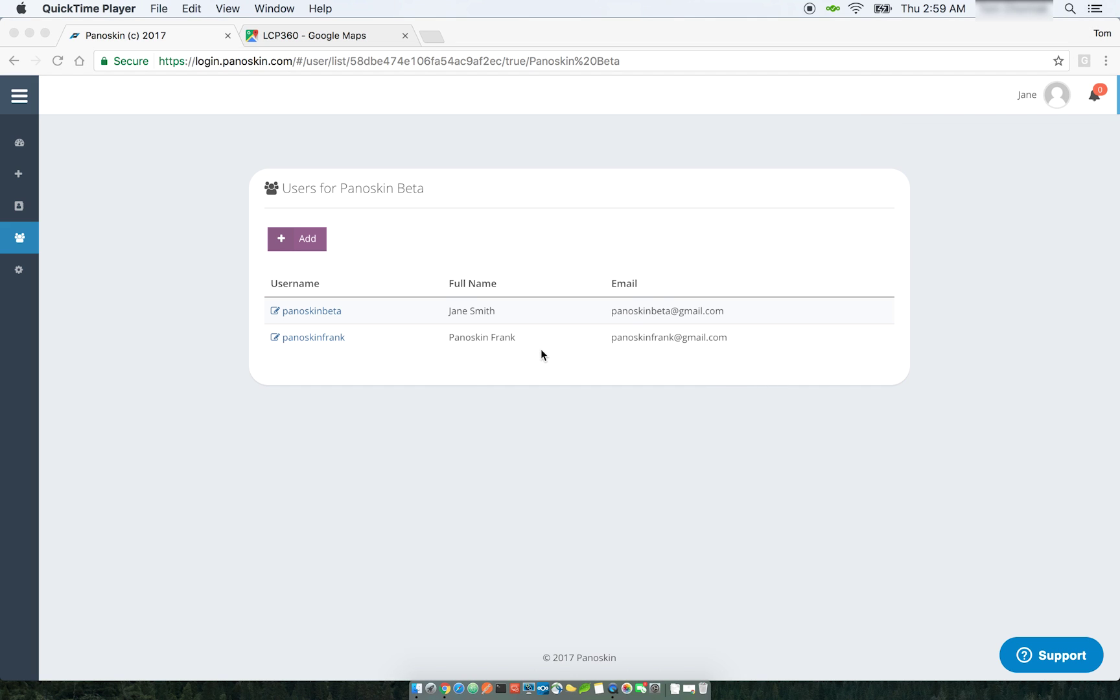
# - Log out of the current Panoskin account from the account menu
pyautogui.click(1039, 100)
pyautogui.click(1046, 102)
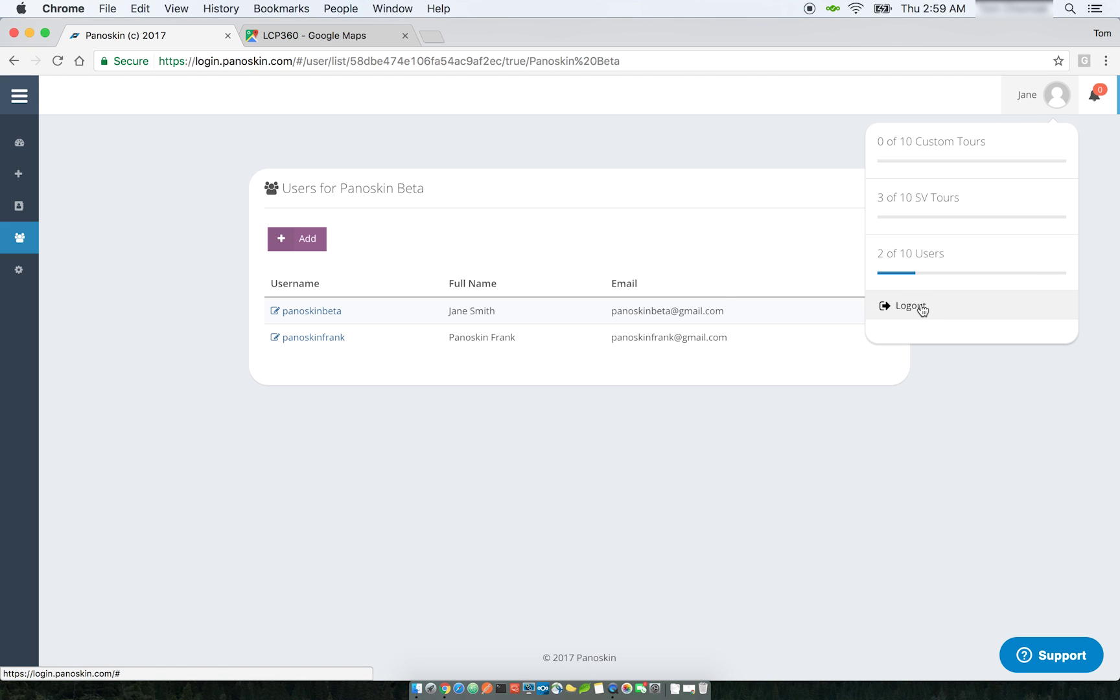
pyautogui.click(919, 306)
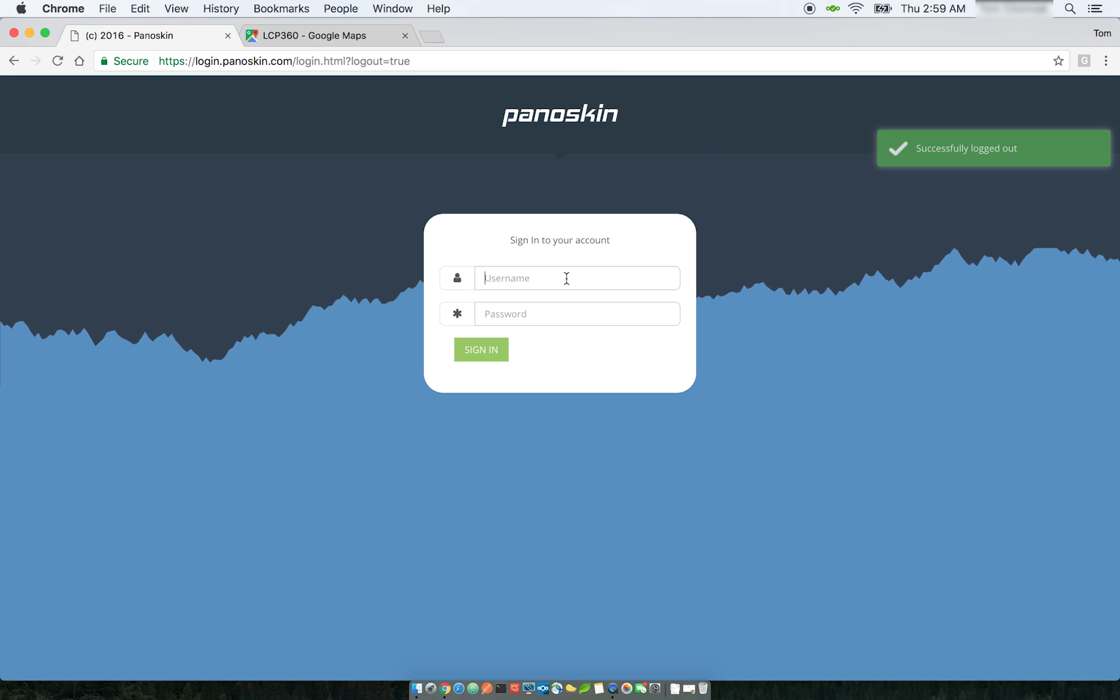
# - Sign in with the new sub-user's username and password
pyautogui.click(567, 277)
pyautogui.write('panoskinfrank')
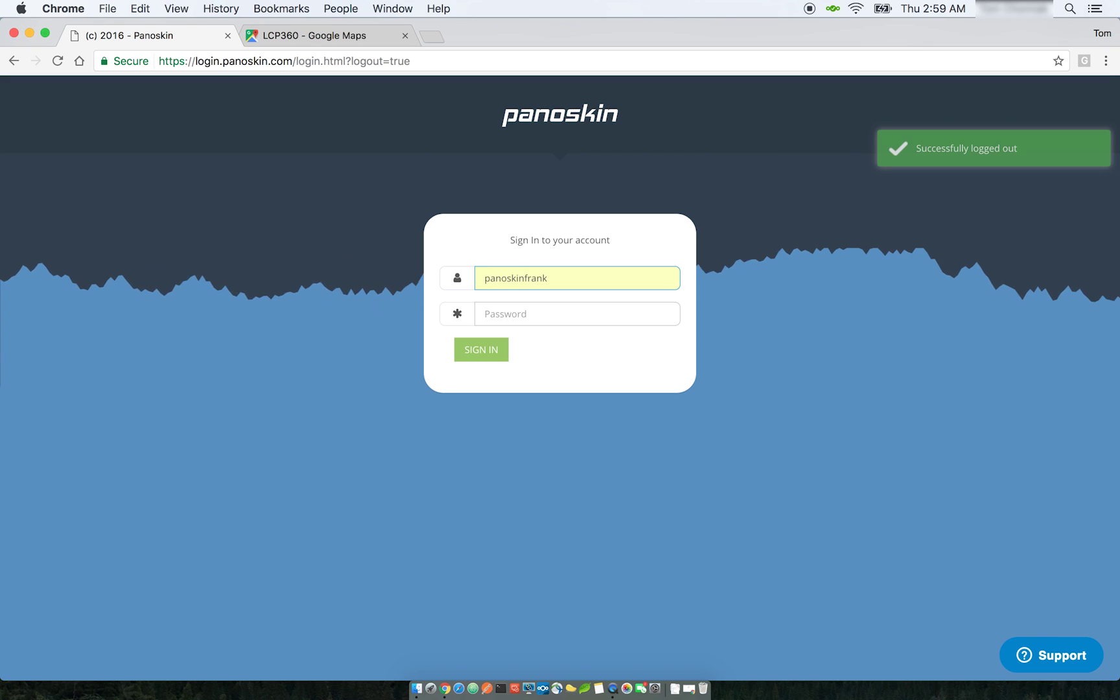
pyautogui.press('Tab')
pyautogui.write('••••••••••')
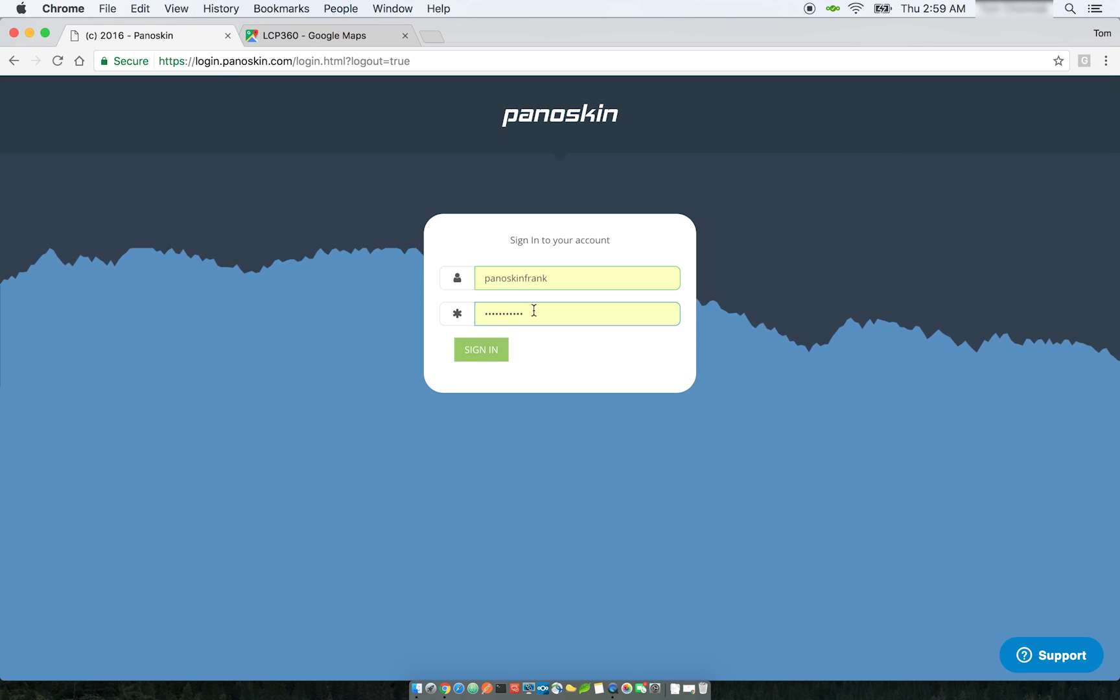
pyautogui.click(493, 350)
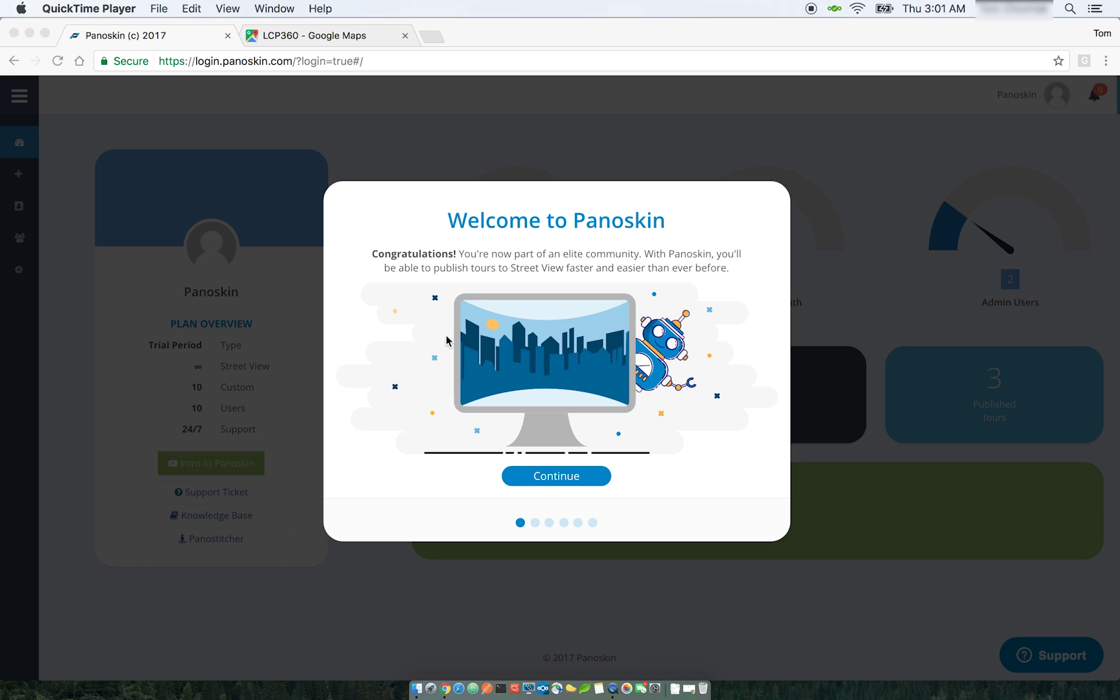
# - Continue past the Welcome slide and choose Authorize on the Connect with us slide
pyautogui.click(561, 476)
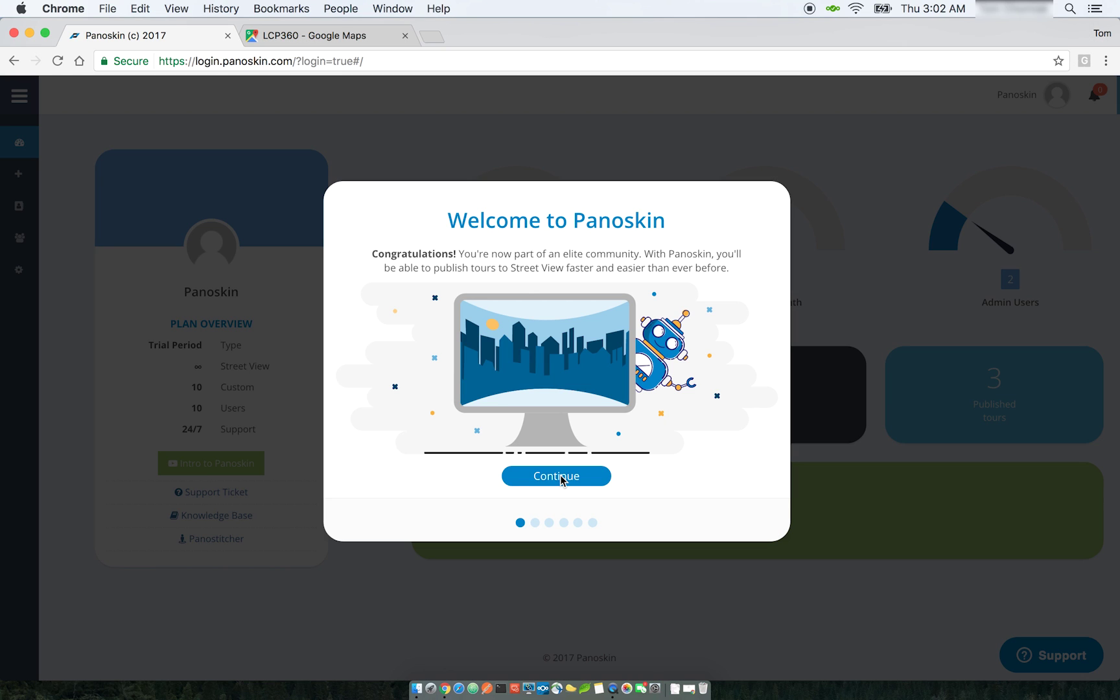
pyautogui.click(561, 478)
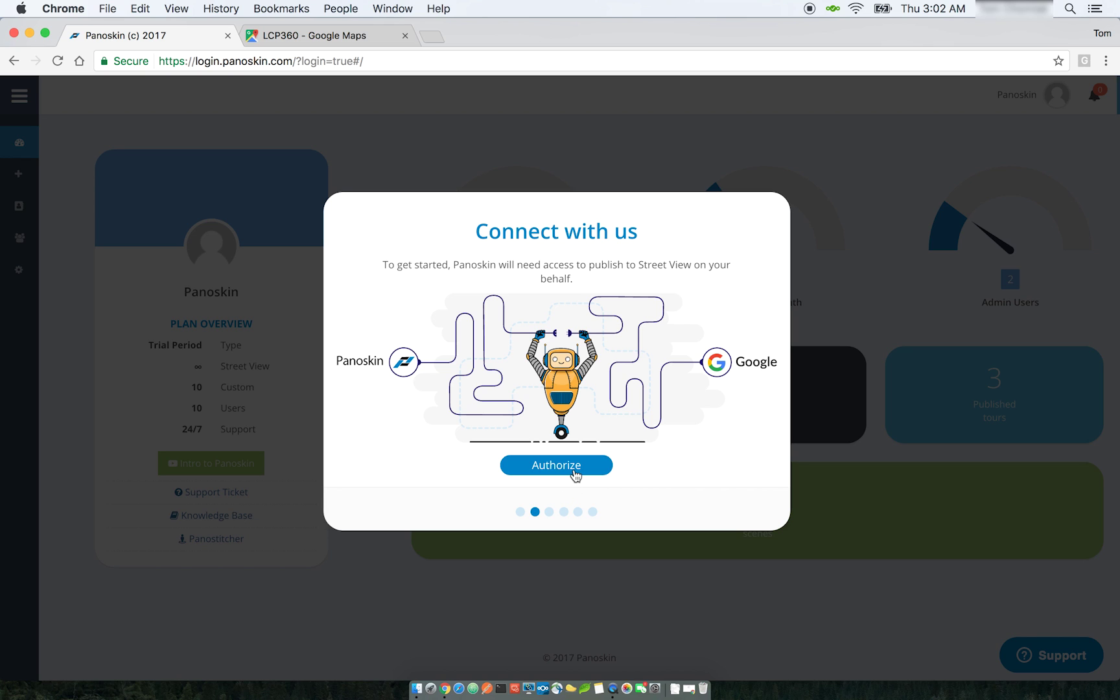
pyautogui.click(575, 471)
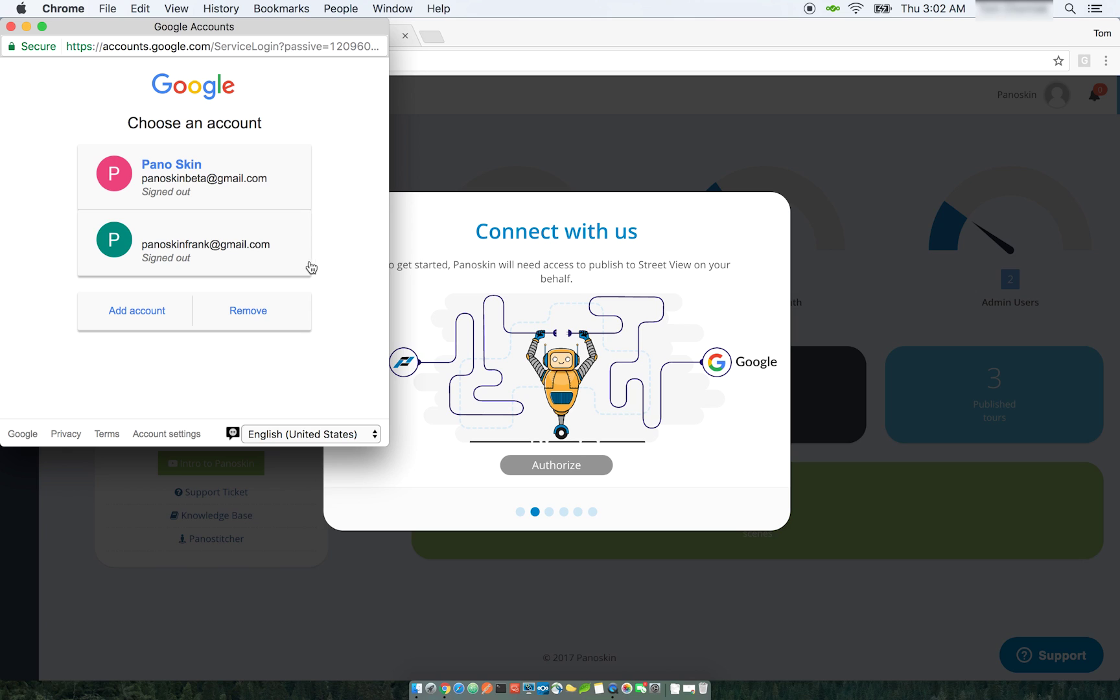
# - Sign in with the sub-user's Google account, decline Smart Lock, and allow Panoskin's Street View permissions
pyautogui.click(256, 254)
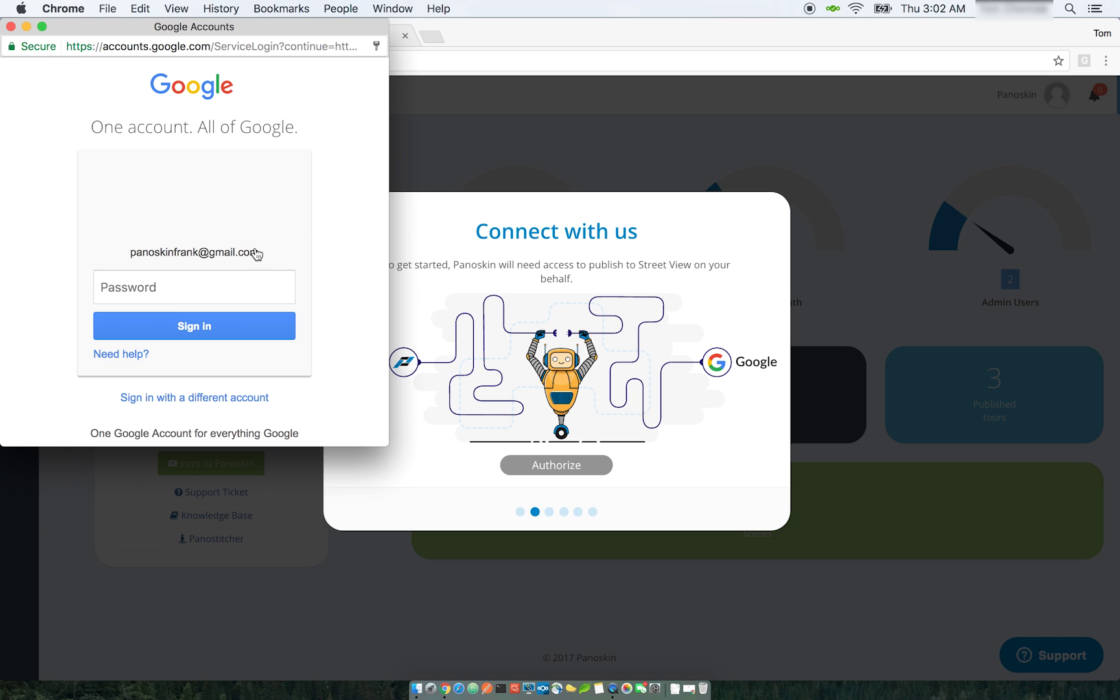
pyautogui.write('•••••••••')
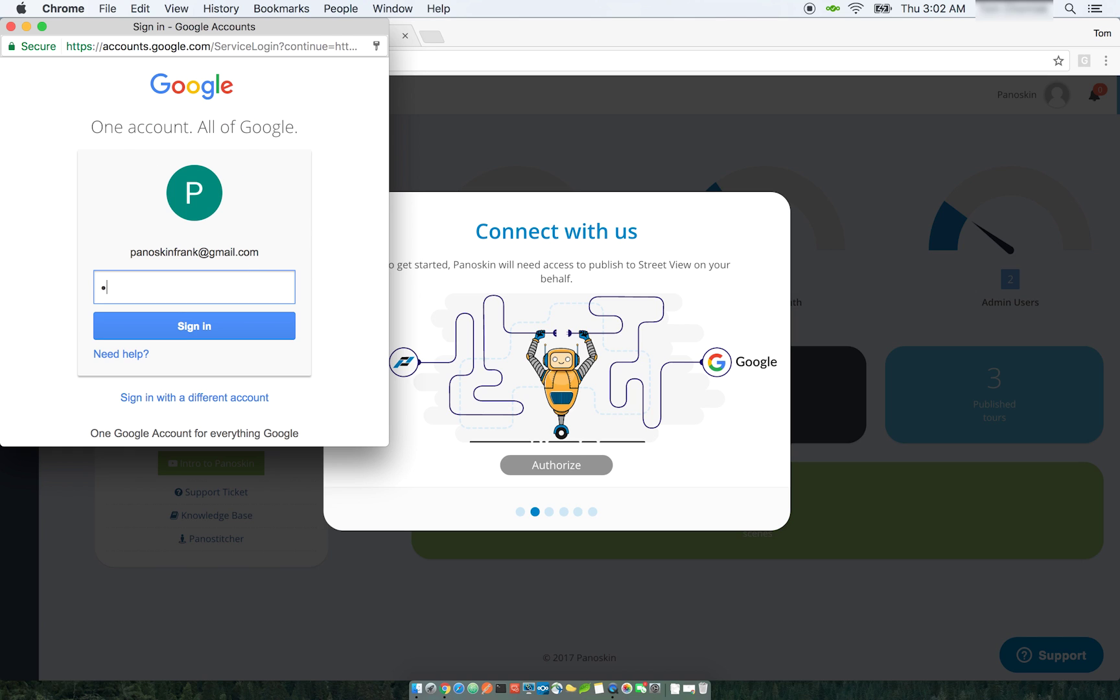
pyautogui.write('••')
pyautogui.click(210, 327)
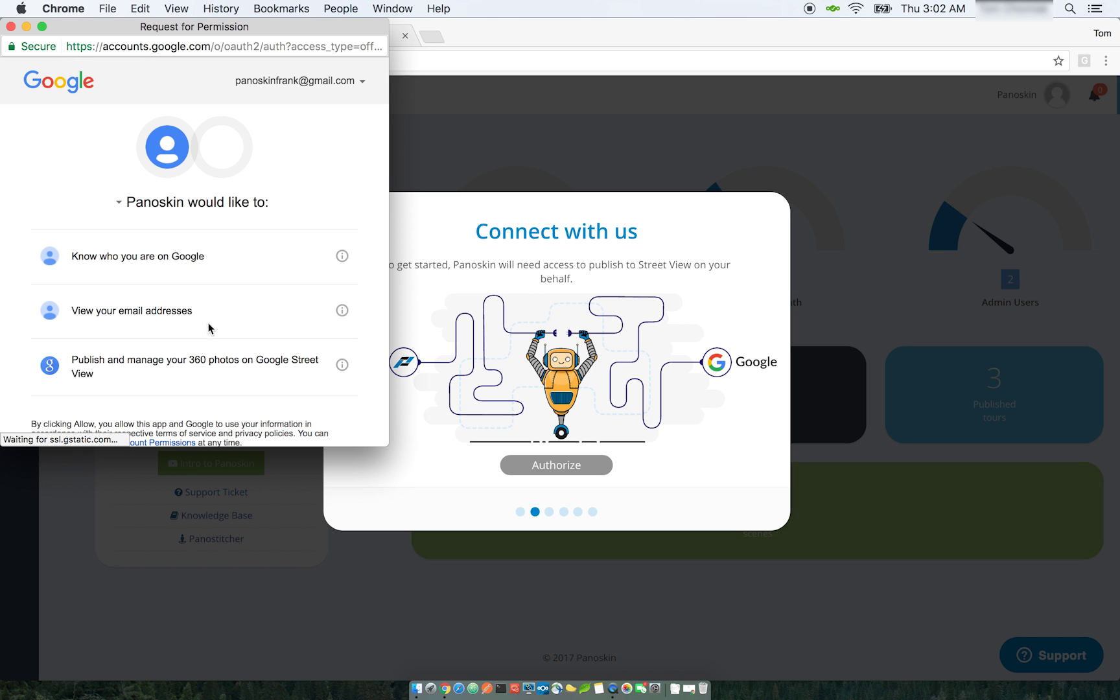
pyautogui.click(318, 155)
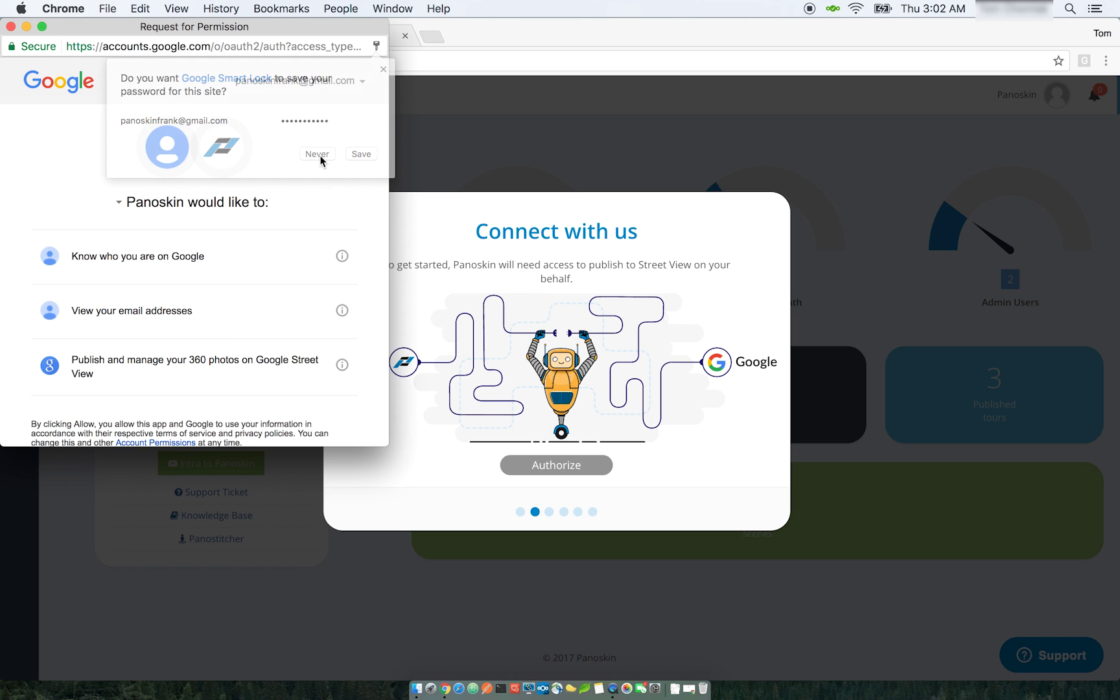
pyautogui.scroll(-3, 319, 290)
pyautogui.click(329, 411)
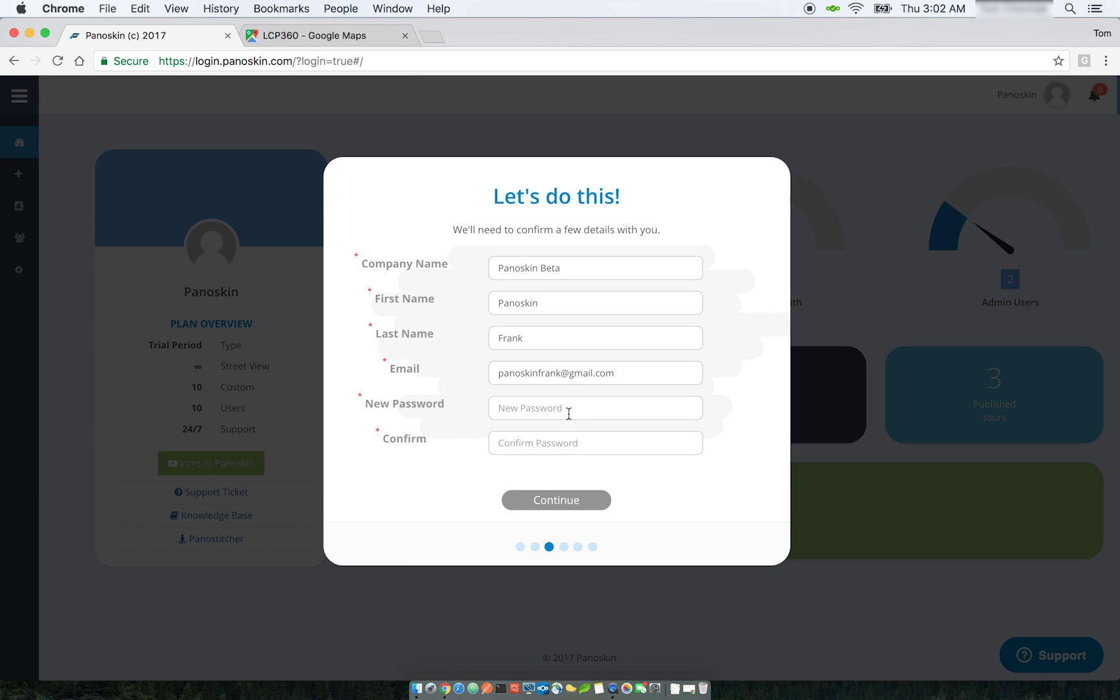
# - Set and confirm a new Panoskin account password
pyautogui.click(568, 414)
pyautogui.write('•••••••••')
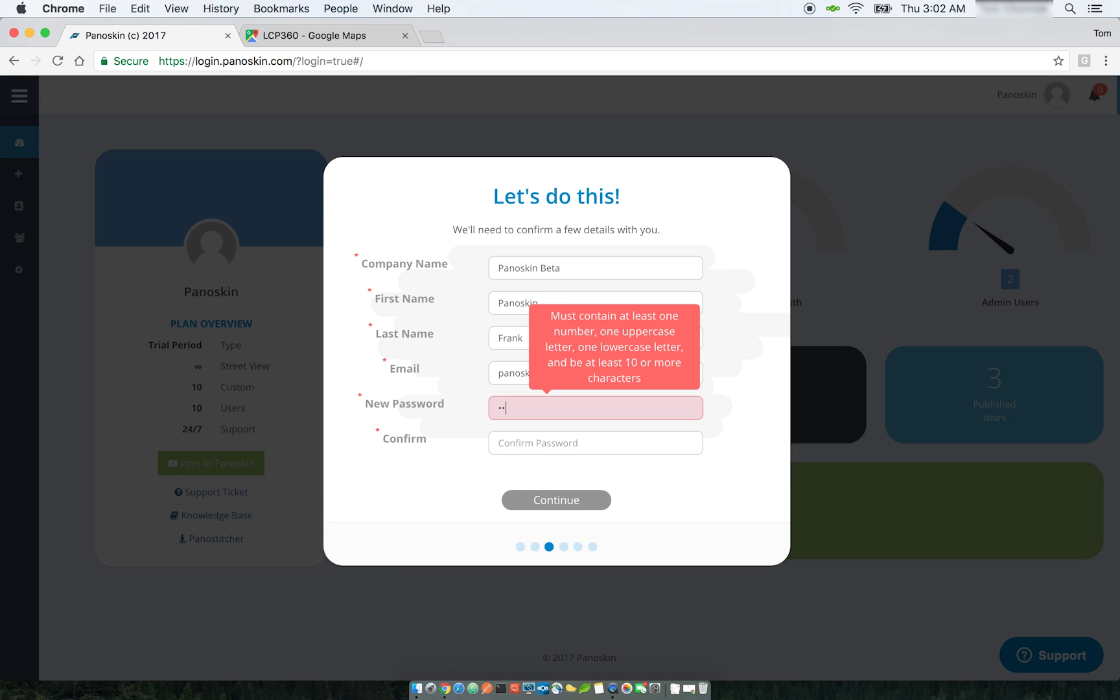
pyautogui.write('•••')
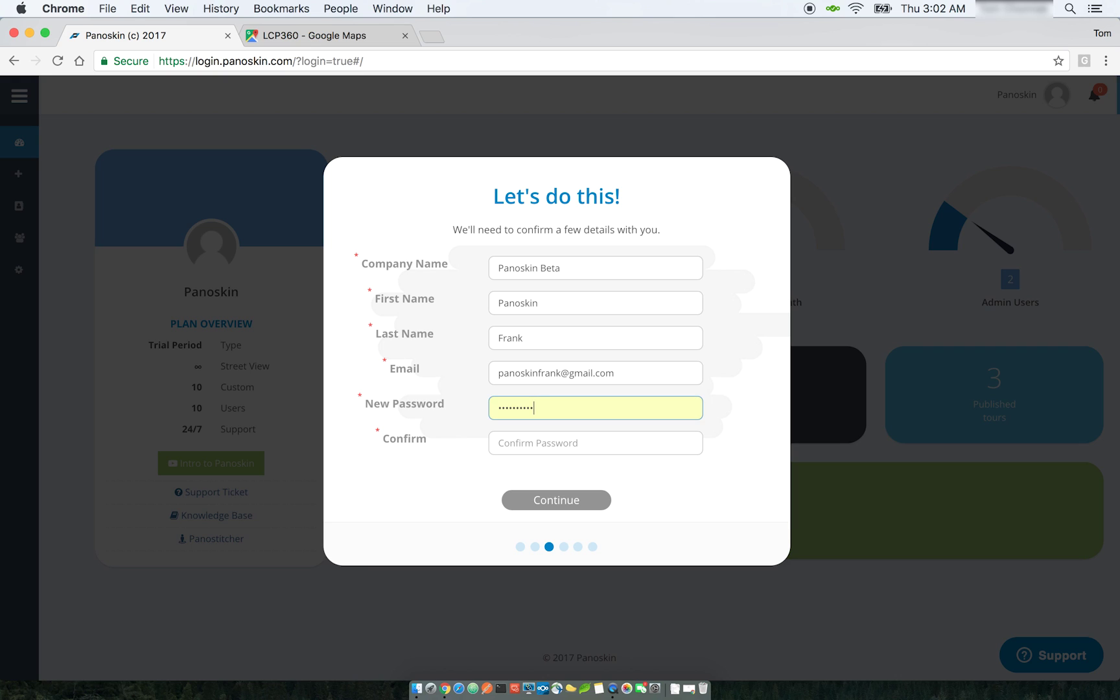
pyautogui.click(572, 443)
pyautogui.write('••••••••••')
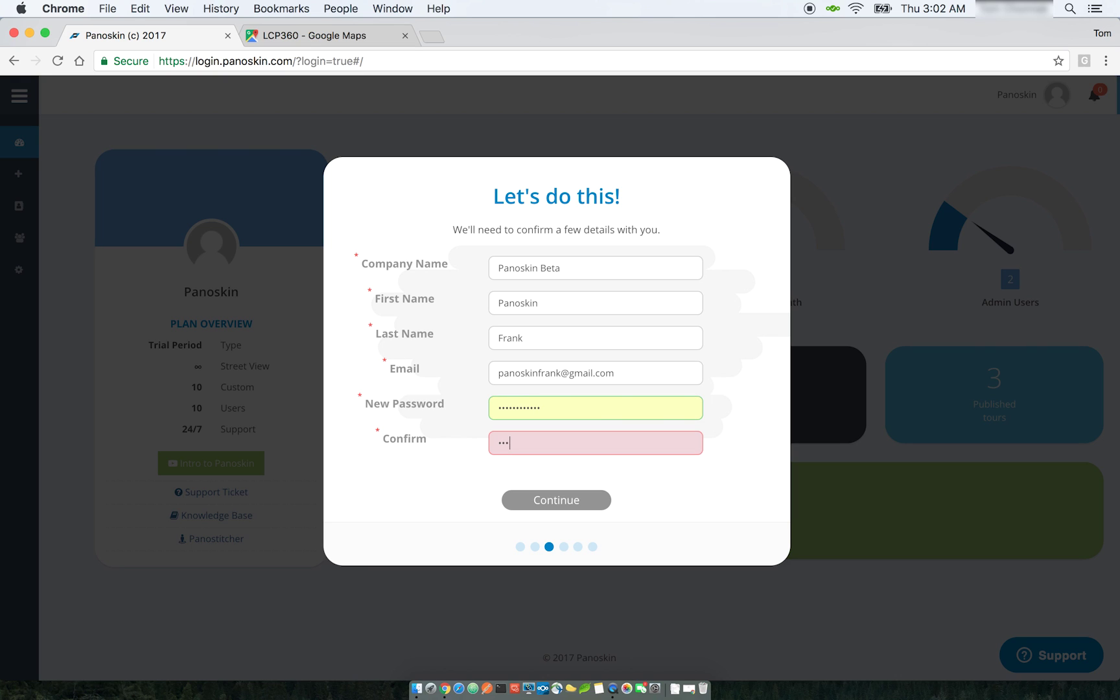
pyautogui.write('••')
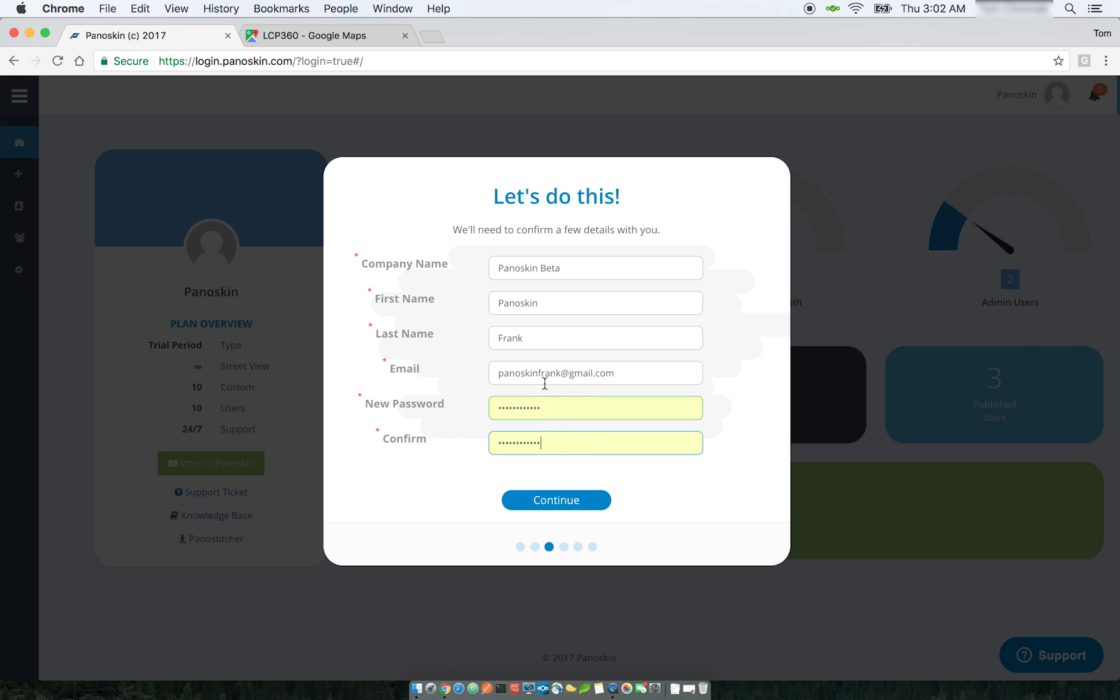
pyautogui.click(578, 502)
# - Set the company location to LCP360
pyautogui.click(605, 300)
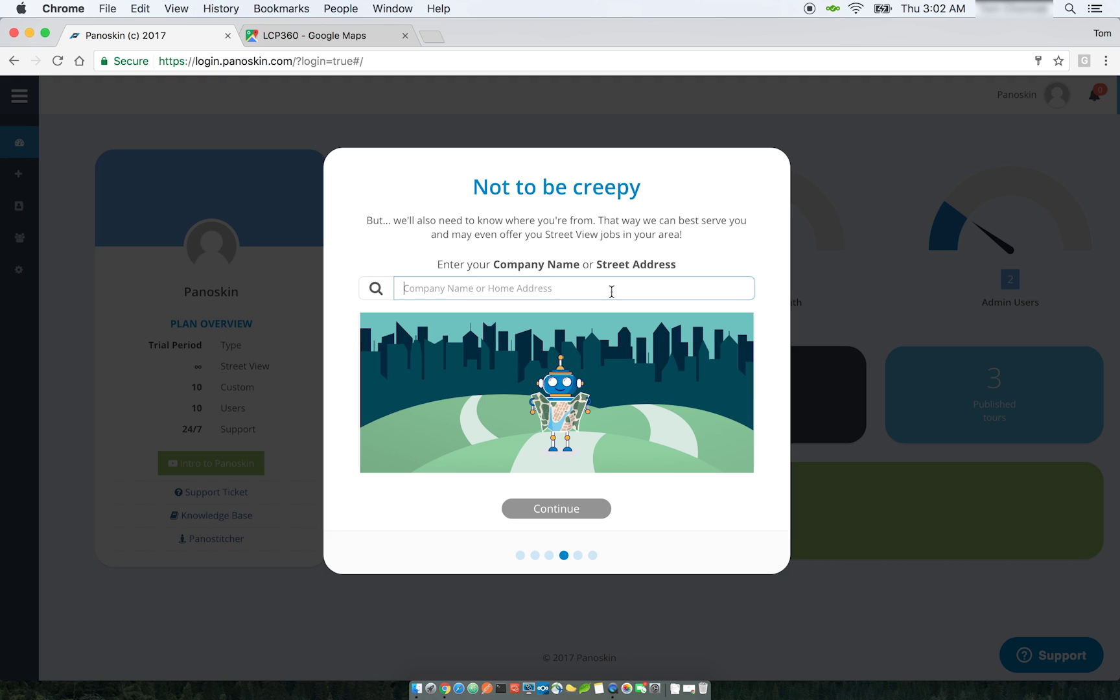
pyautogui.write('LCP360')
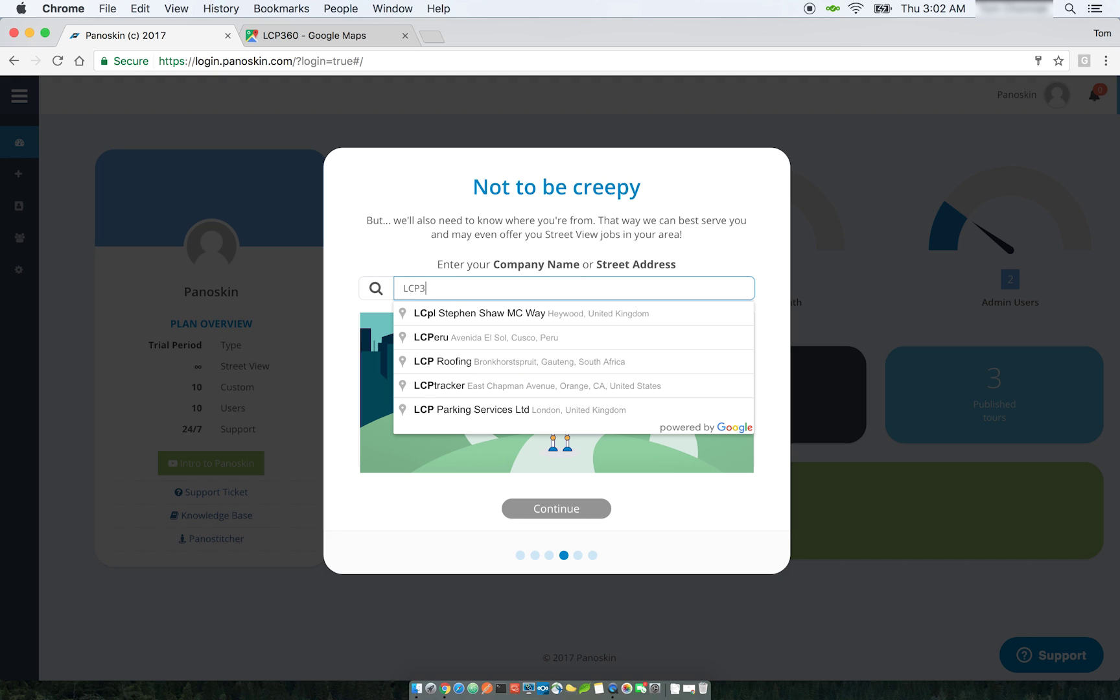
pyautogui.click(621, 312)
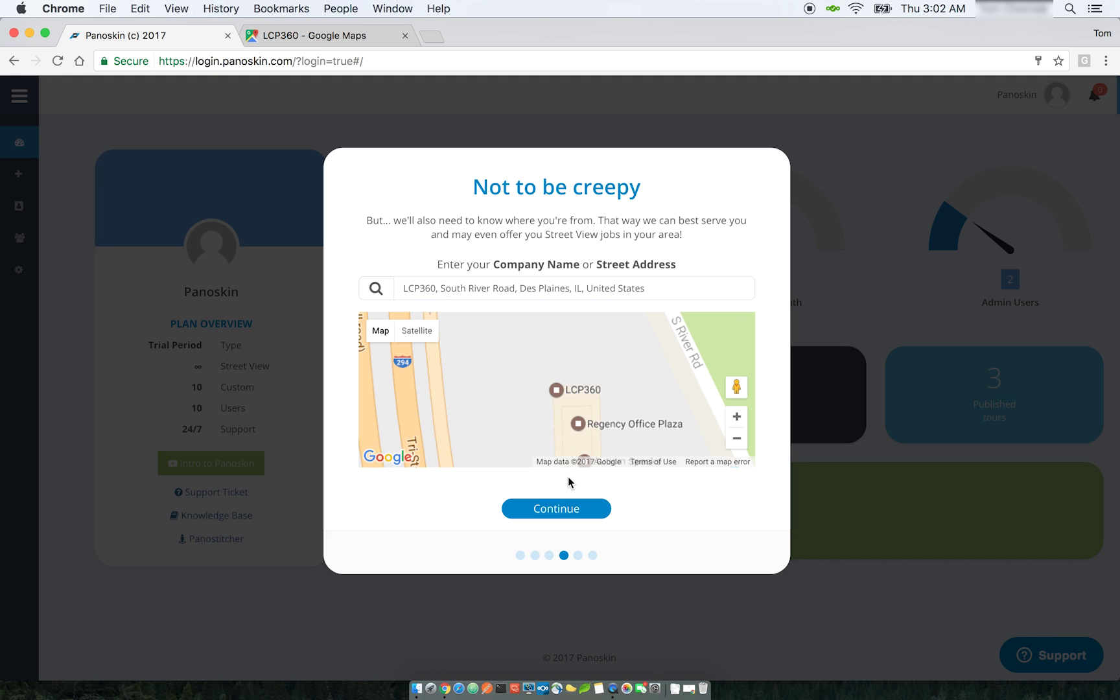
pyautogui.click(573, 507)
# - Accept the terms of agreement and finish onboarding to the dashboard
pyautogui.scroll(-20, 550, 350)
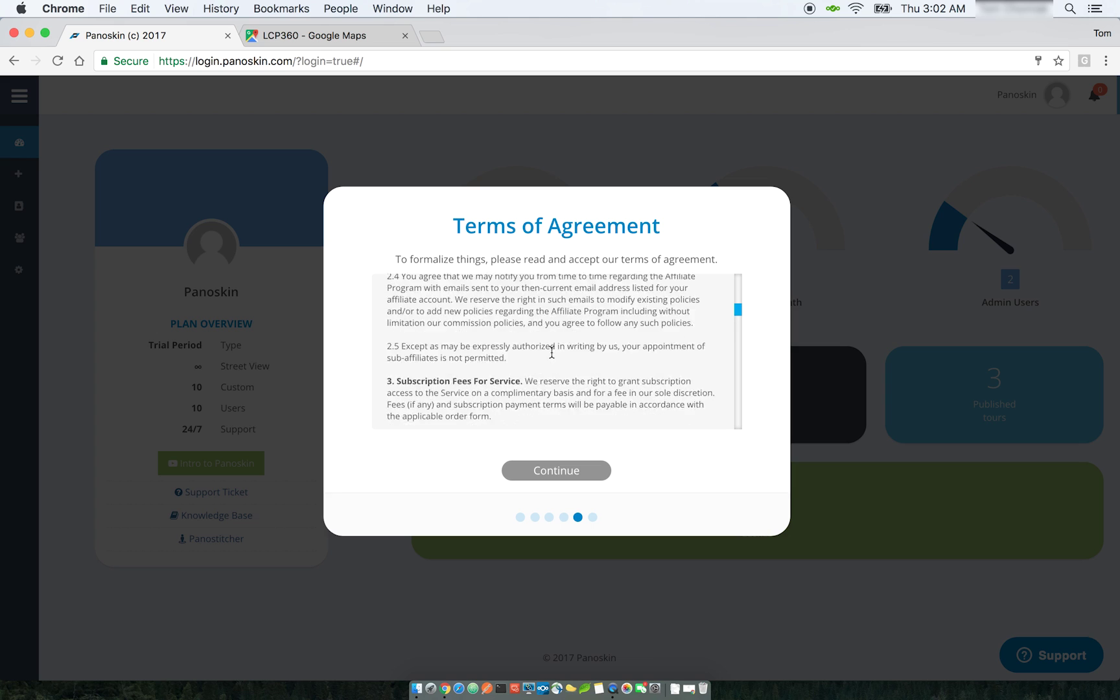
pyautogui.click(535, 378)
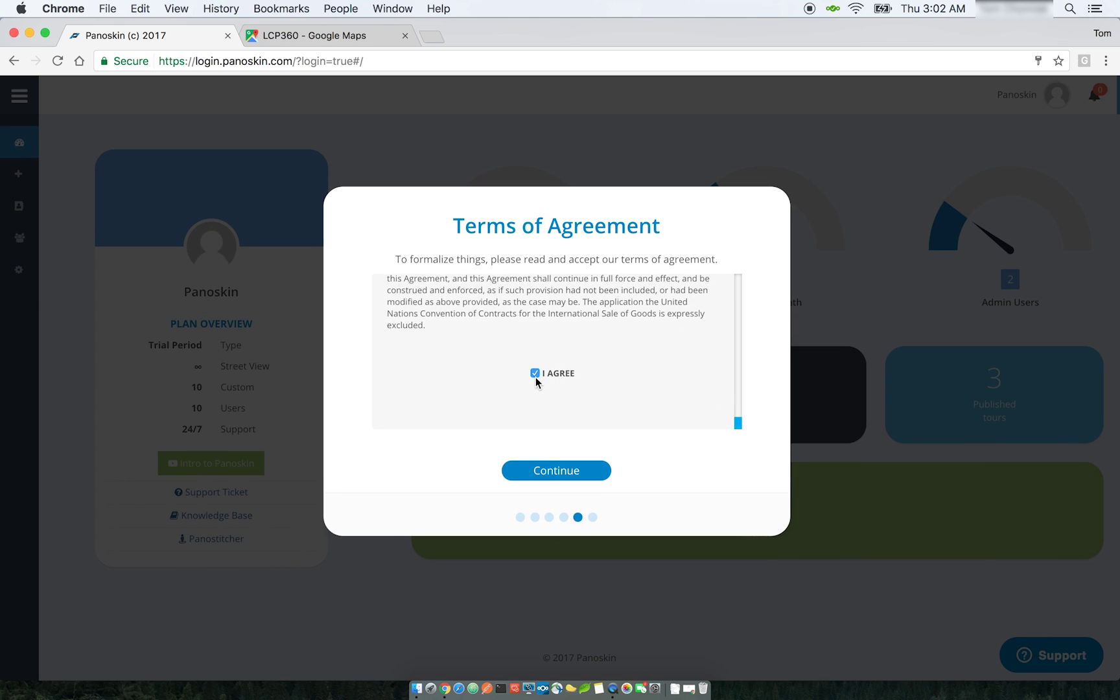
pyautogui.click(545, 470)
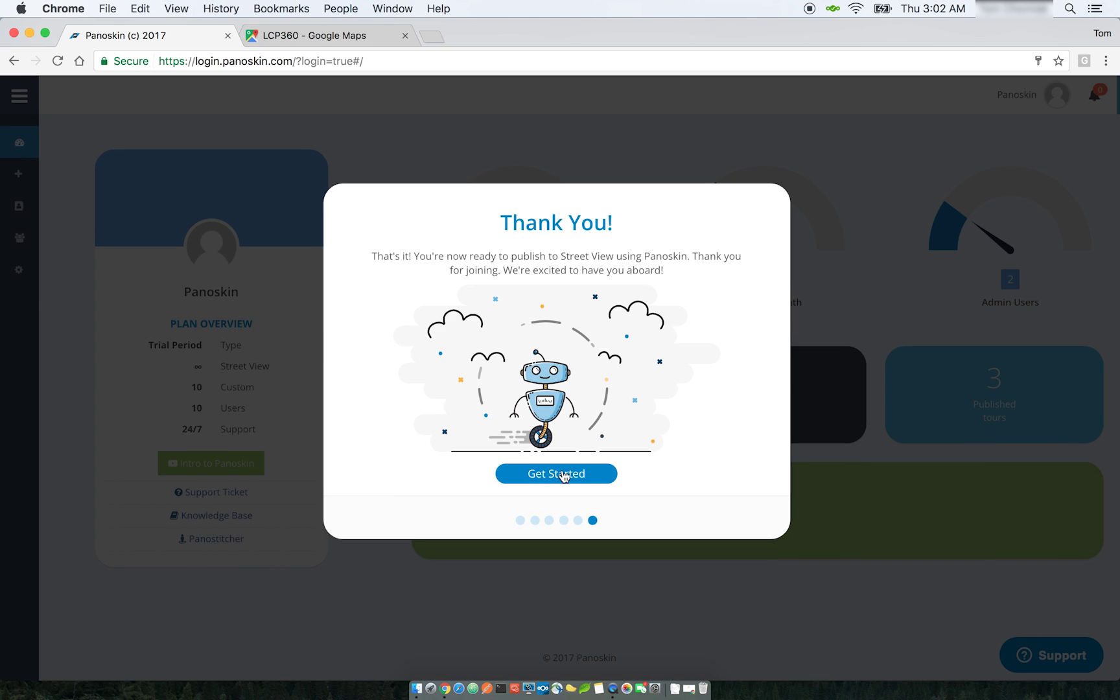
pyautogui.click(555, 475)
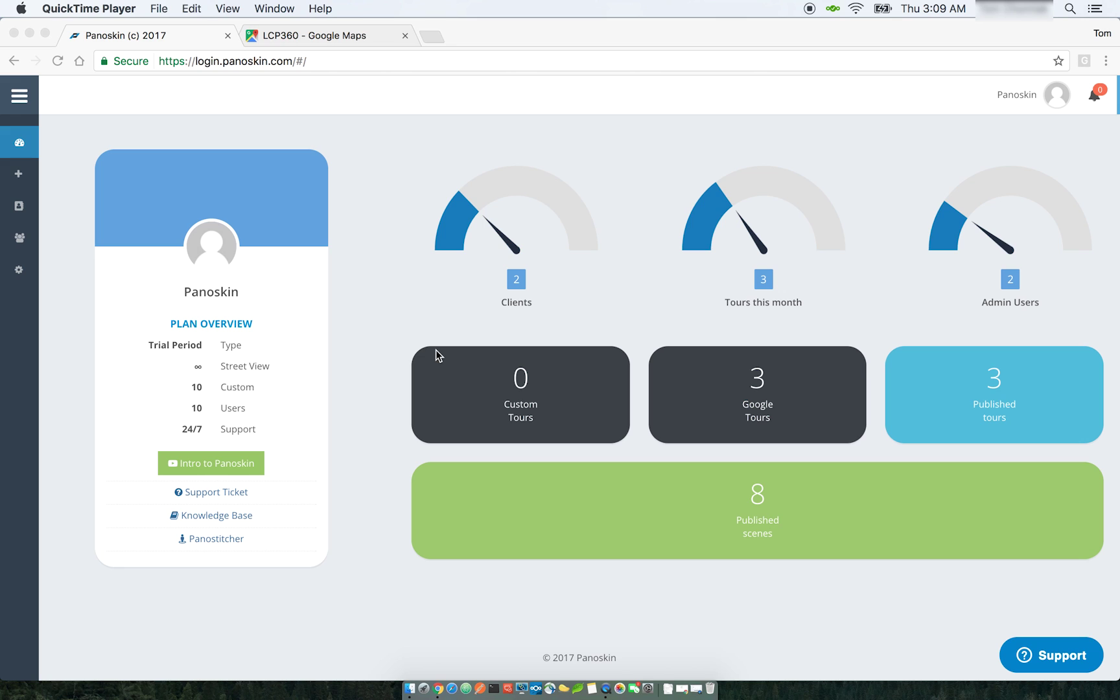
# - Open Beta Client's Demo tour and view its photos and LCP360 location on the map
pyautogui.click(21, 208)
pyautogui.click(21, 208)
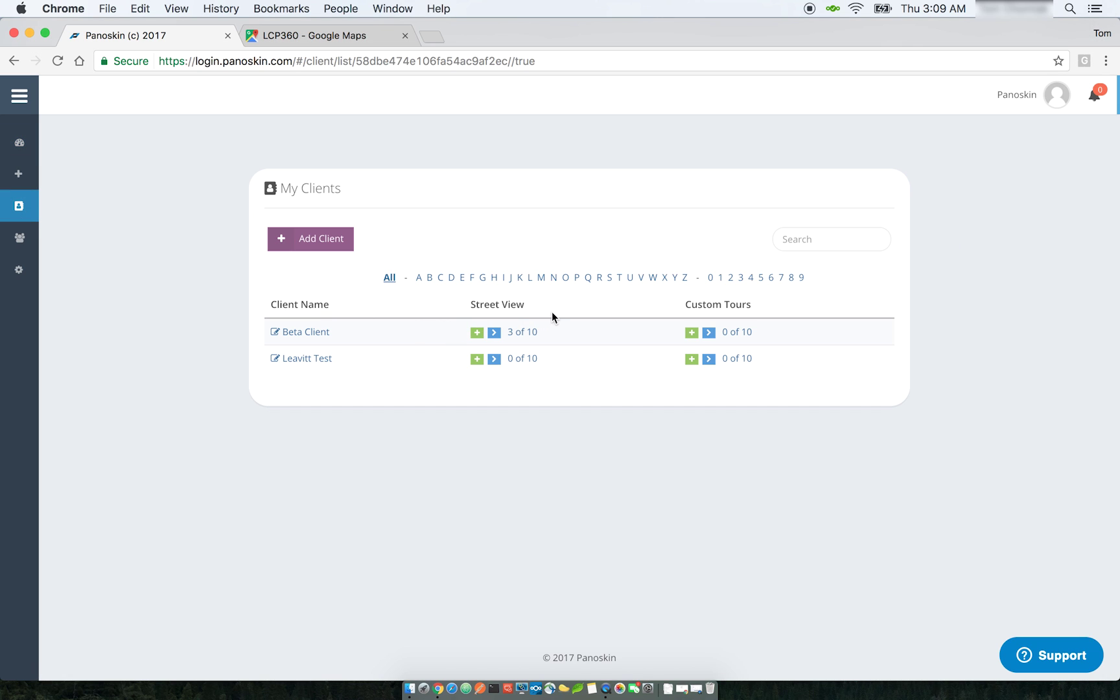
pyautogui.click(522, 332)
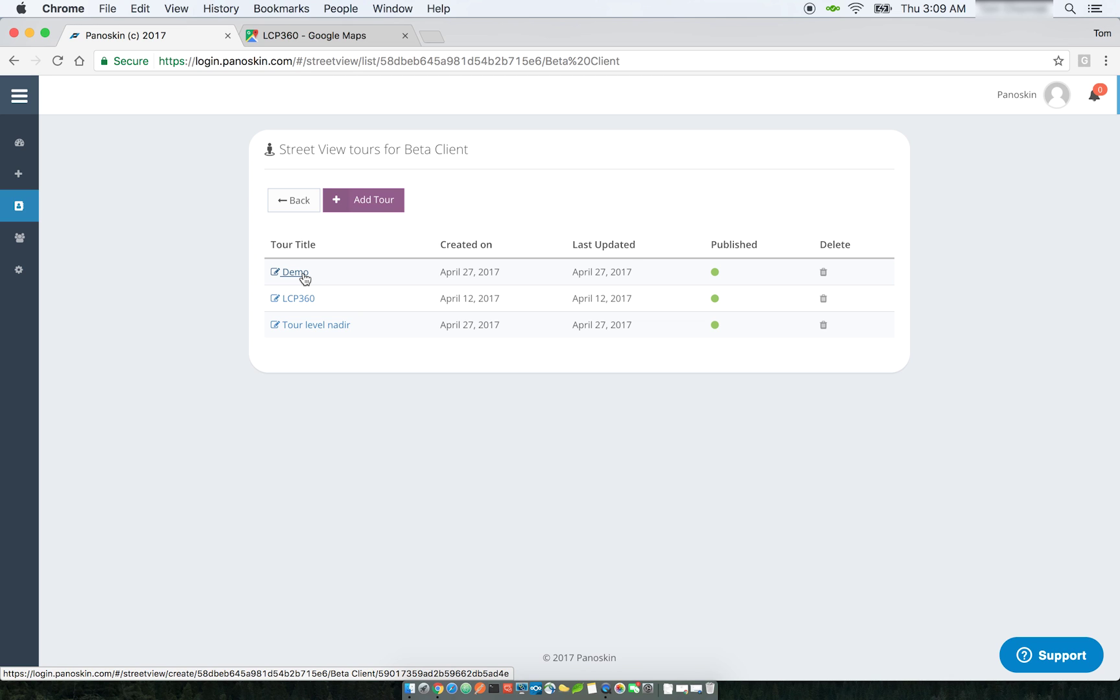
pyautogui.click(303, 275)
pyautogui.click(536, 128)
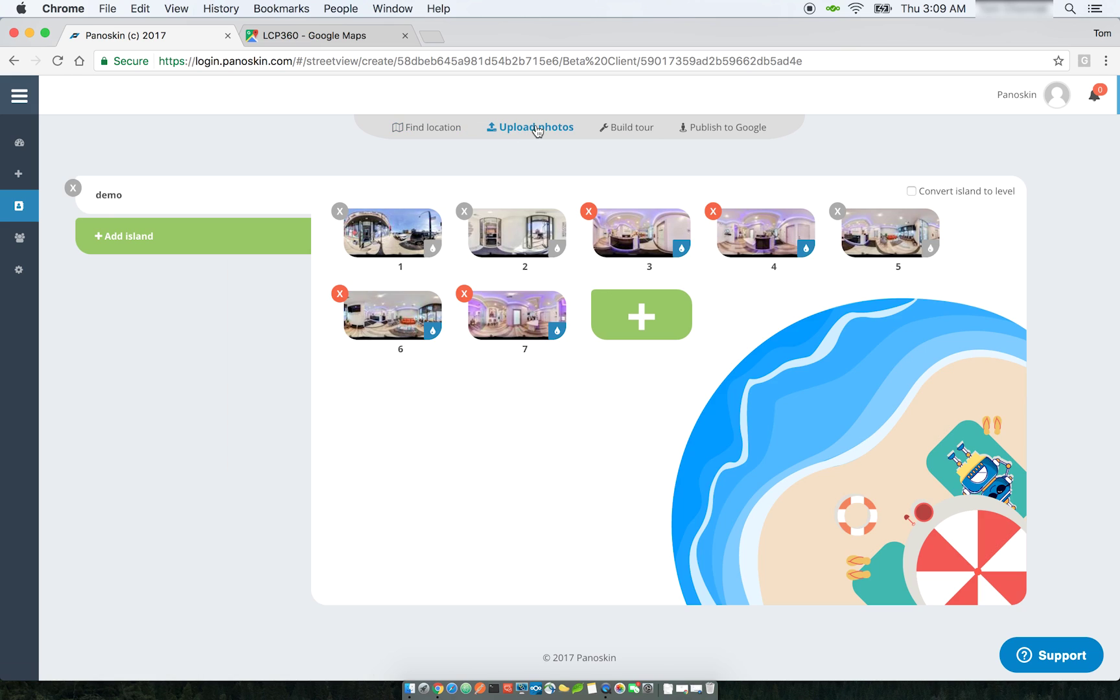
pyautogui.click(427, 129)
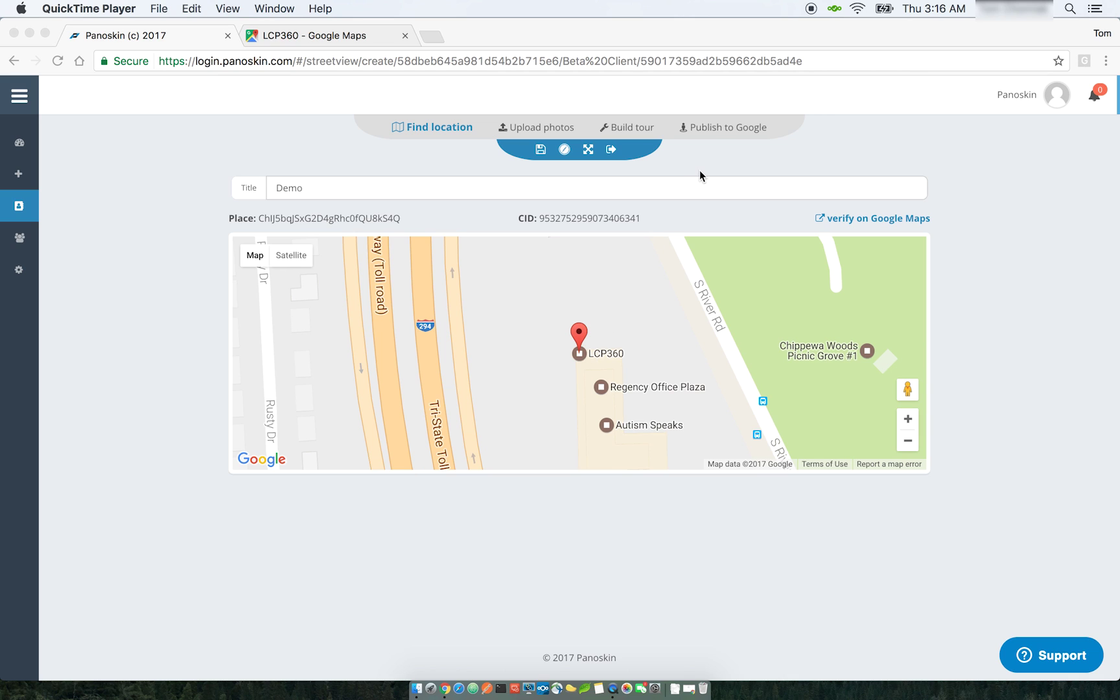
# - Review the Demo tour's Upload photos and Build tour stages, ending on Publish to Google
pyautogui.click(723, 127)
pyautogui.click(718, 131)
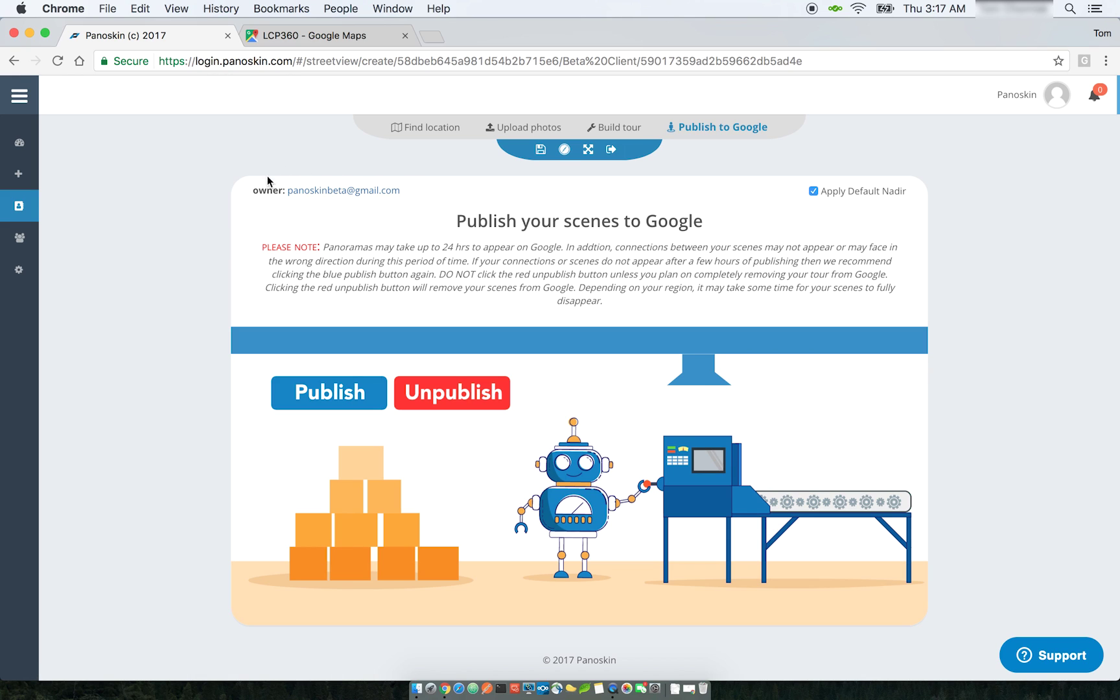
pyautogui.click(526, 129)
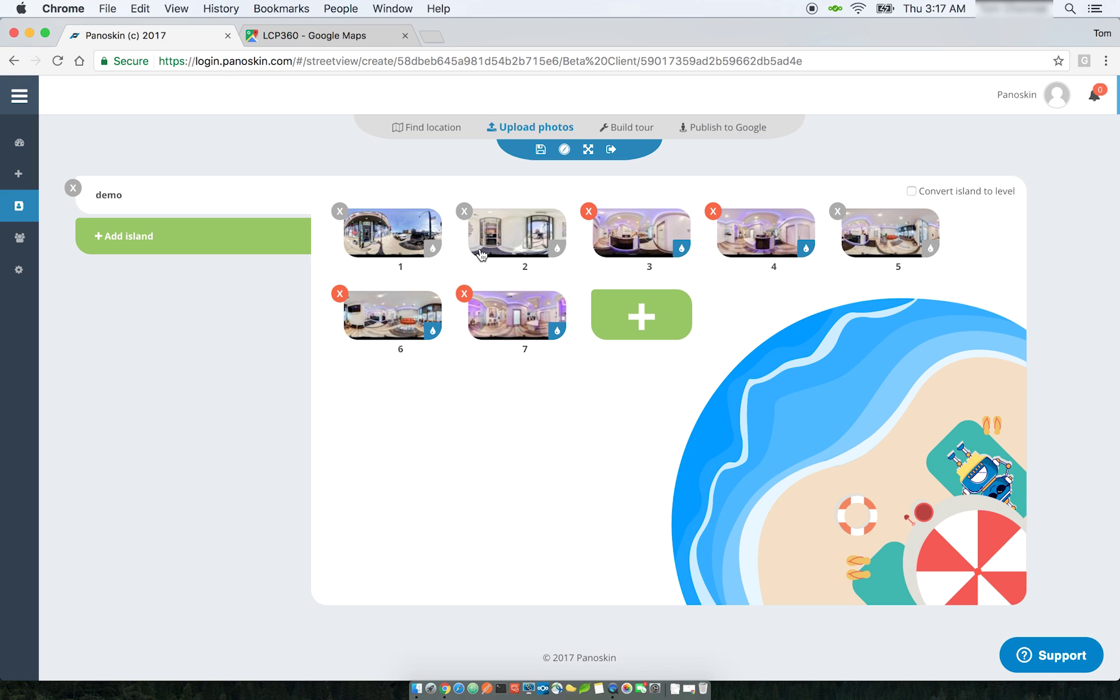
pyautogui.click(626, 128)
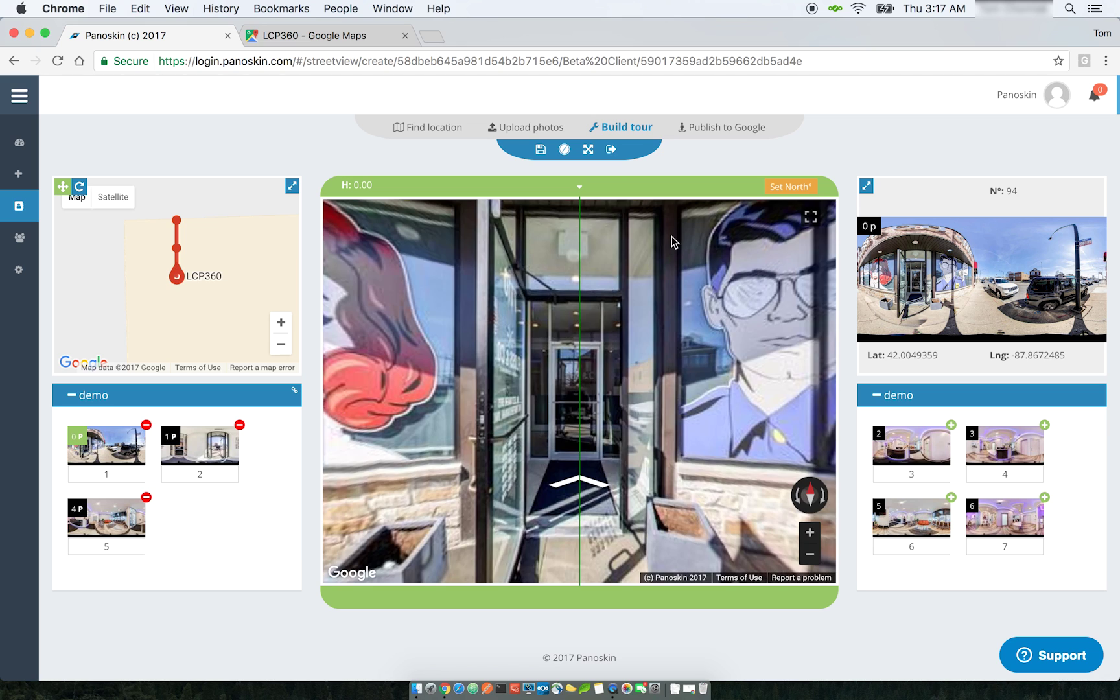
pyautogui.click(736, 130)
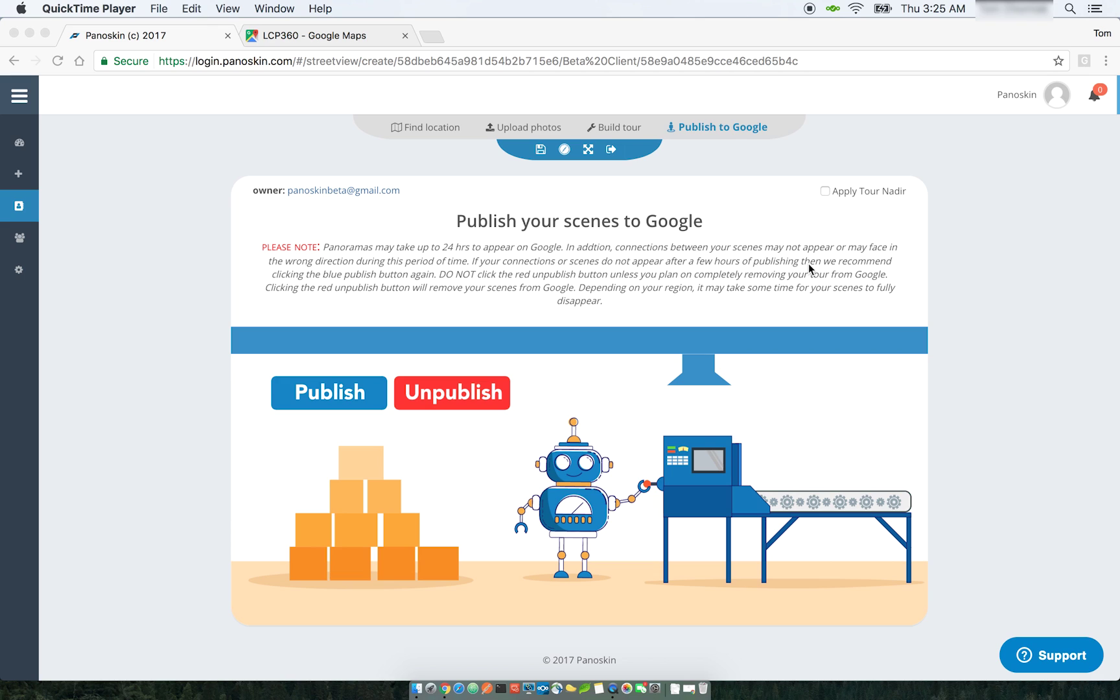
# - Log out of the current Panoskin account
pyautogui.click(1005, 184)
pyautogui.click(1037, 95)
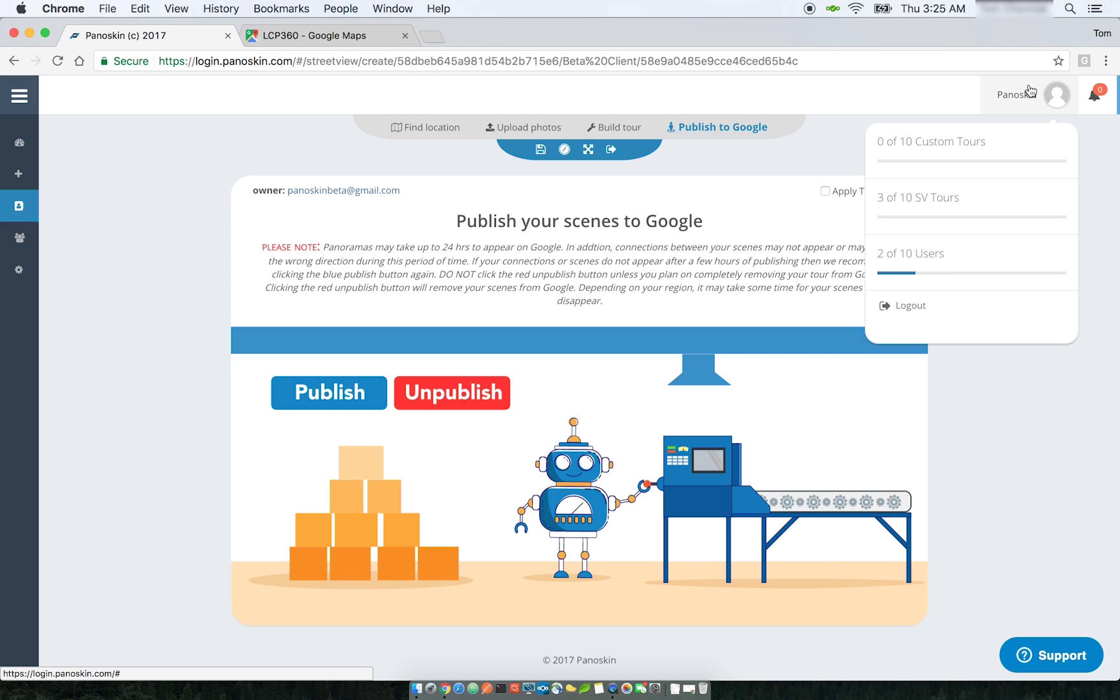
pyautogui.click(934, 303)
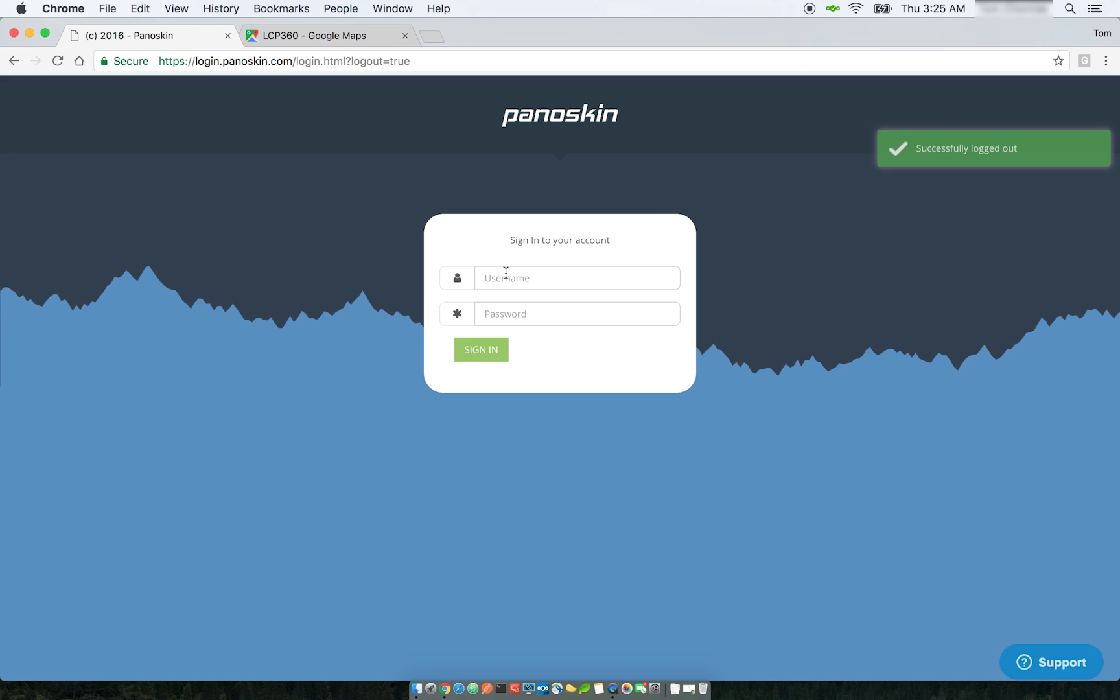
# - Sign in with the Beta sub-user's username and password
pyautogui.click(505, 278)
pyautogui.write('panoskinbeta')
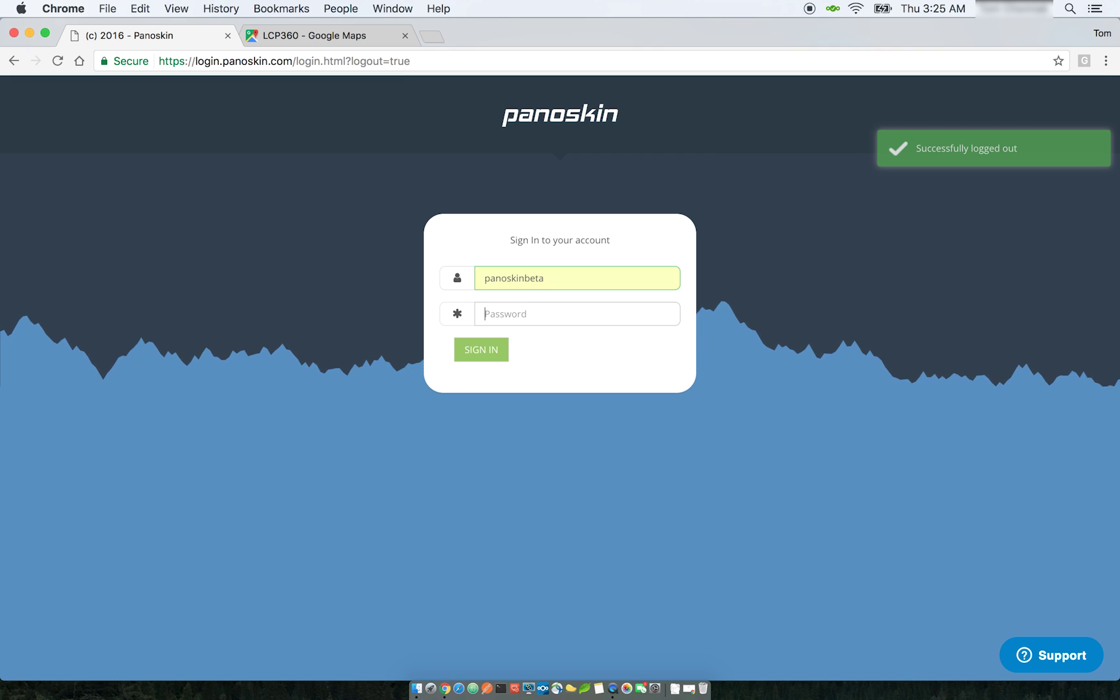
pyautogui.press('Tab')
pyautogui.write('********')
pyautogui.click(487, 355)
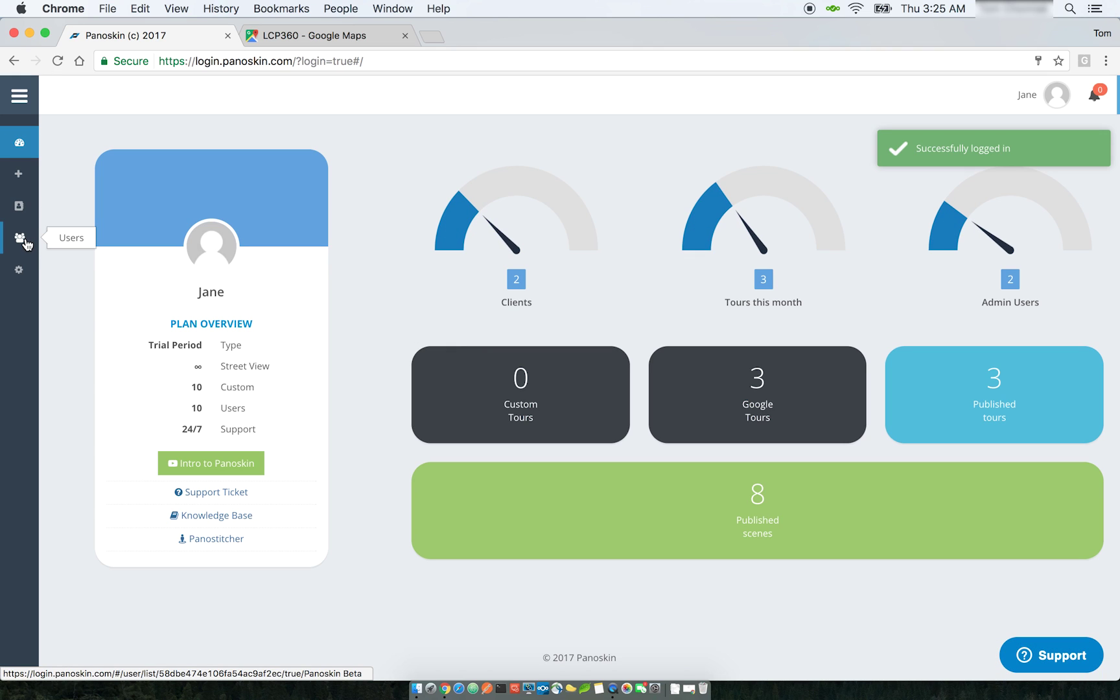
# - Unpublish Beta Client's Tour level nadir tour from Google, then log out
pyautogui.click(24, 213)
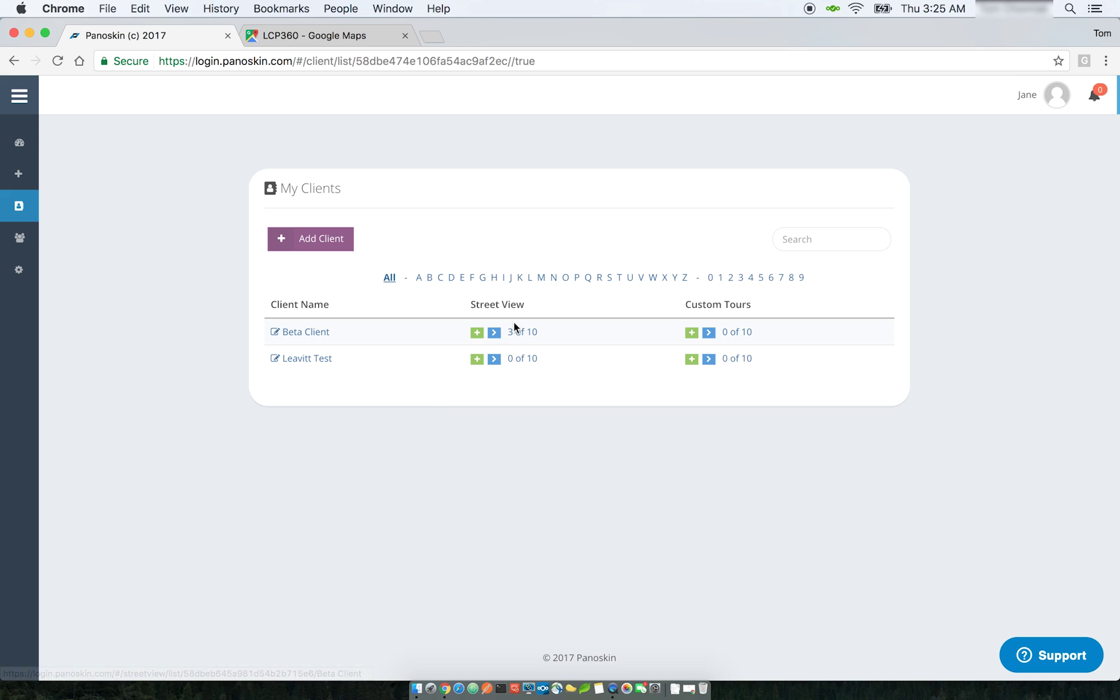
pyautogui.click(516, 324)
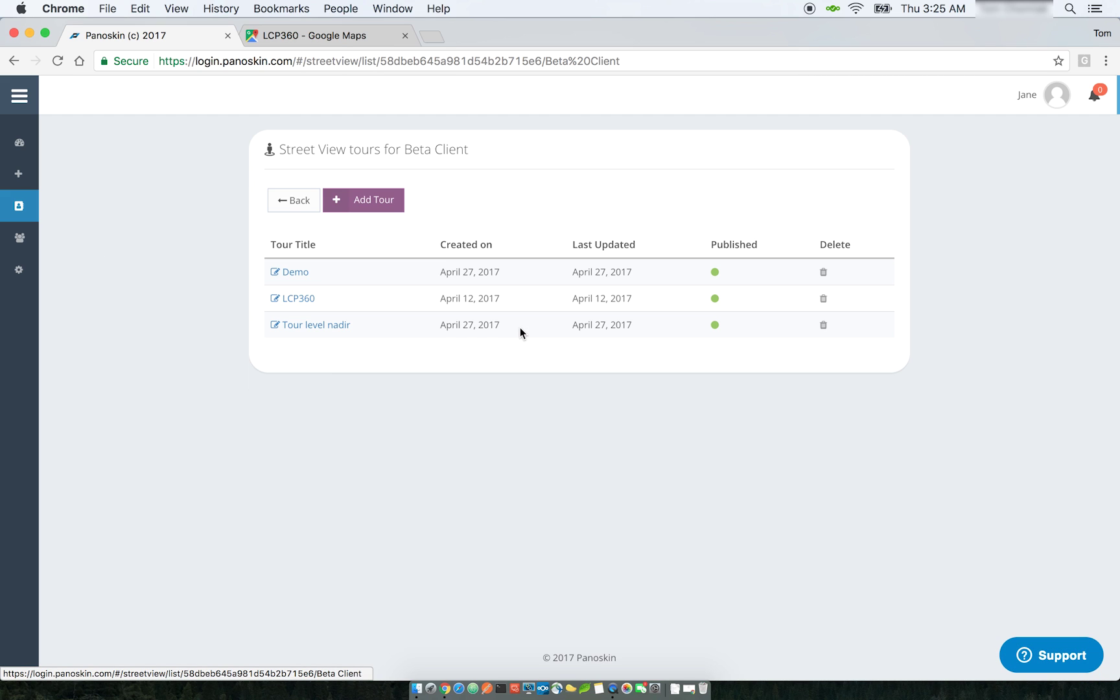
pyautogui.click(337, 326)
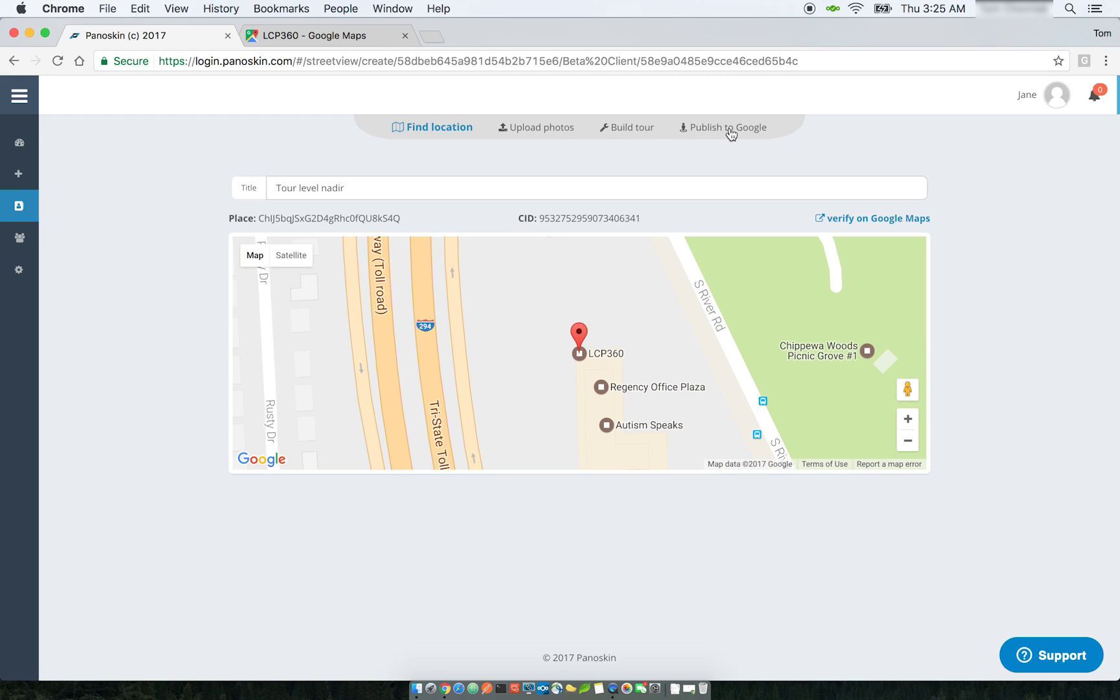
pyautogui.click(729, 129)
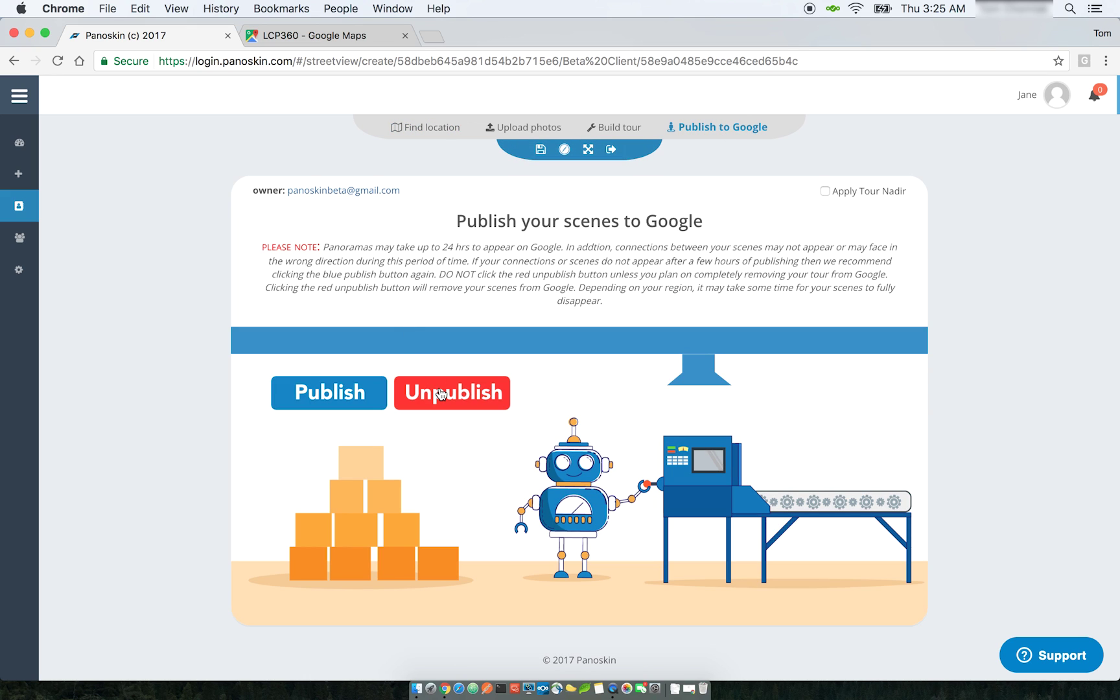
pyautogui.click(438, 386)
pyautogui.click(499, 425)
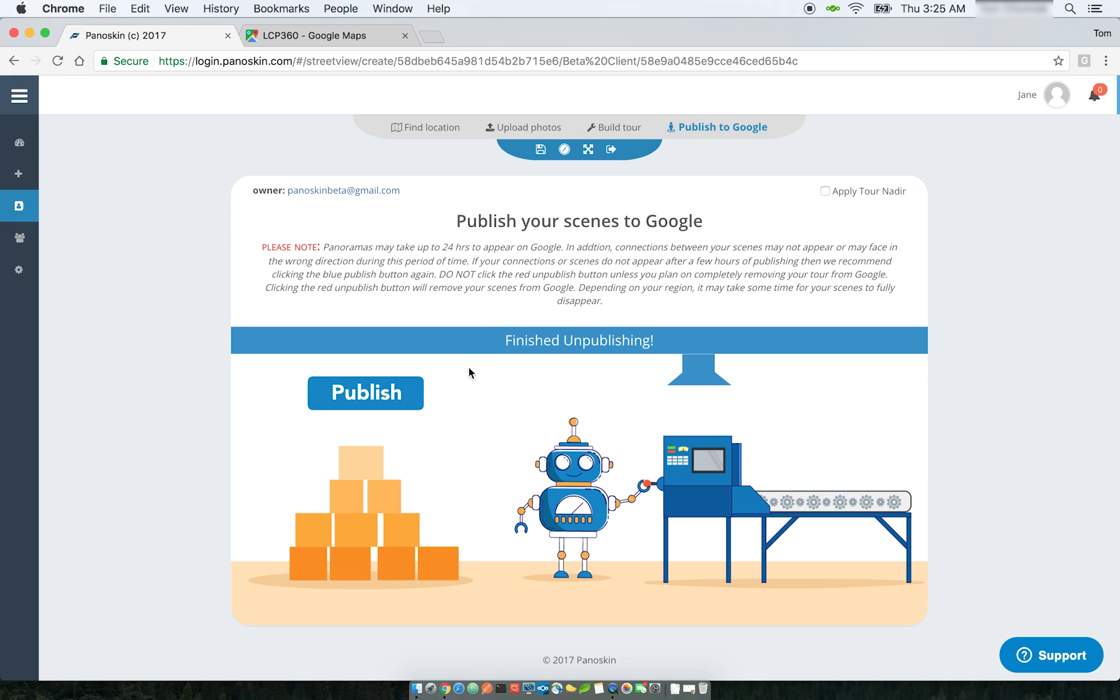
pyautogui.click(1035, 97)
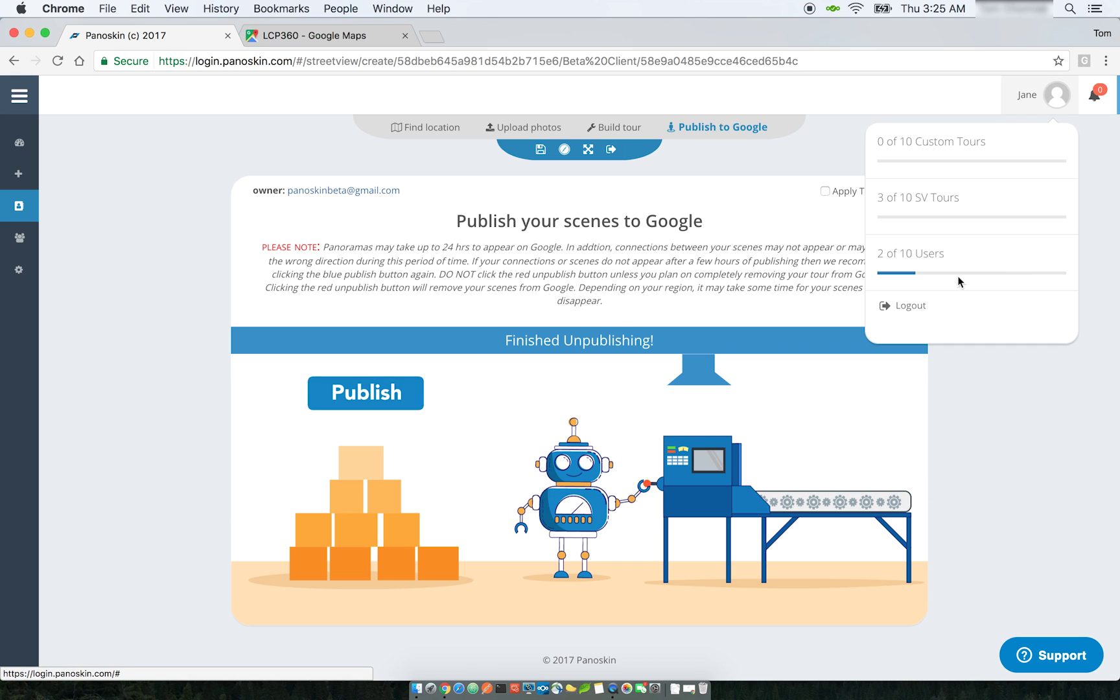
pyautogui.click(950, 310)
# - Sign in as the other sub-user with its username and password
pyautogui.click(590, 282)
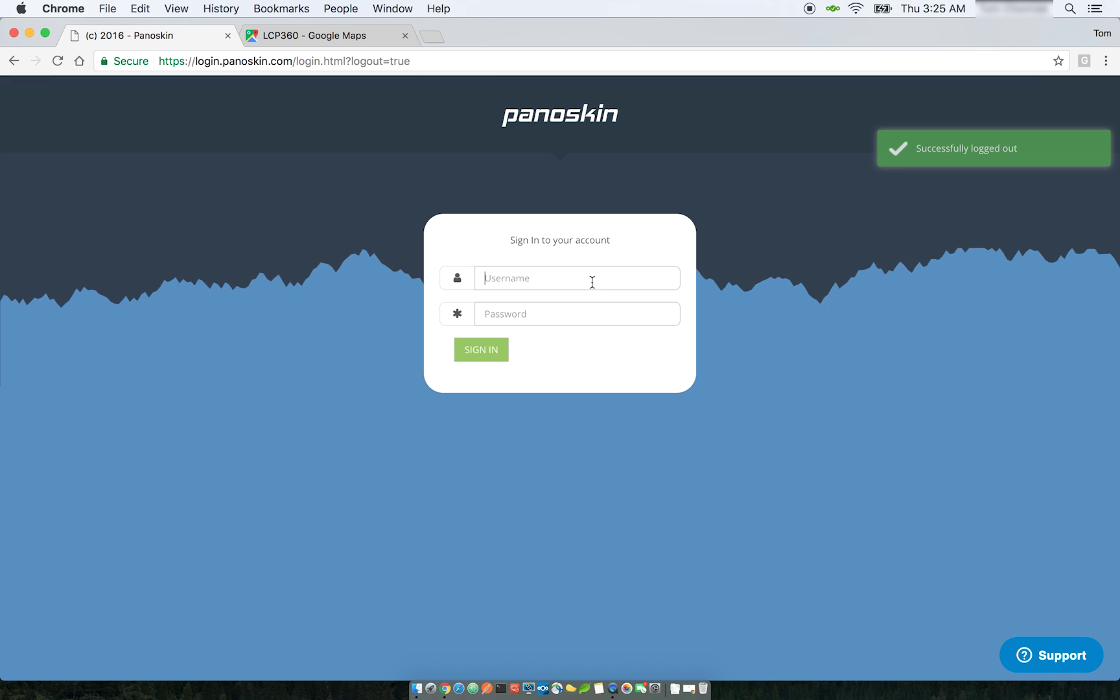
pyautogui.write('panoskinfrank')
pyautogui.press('Tab')
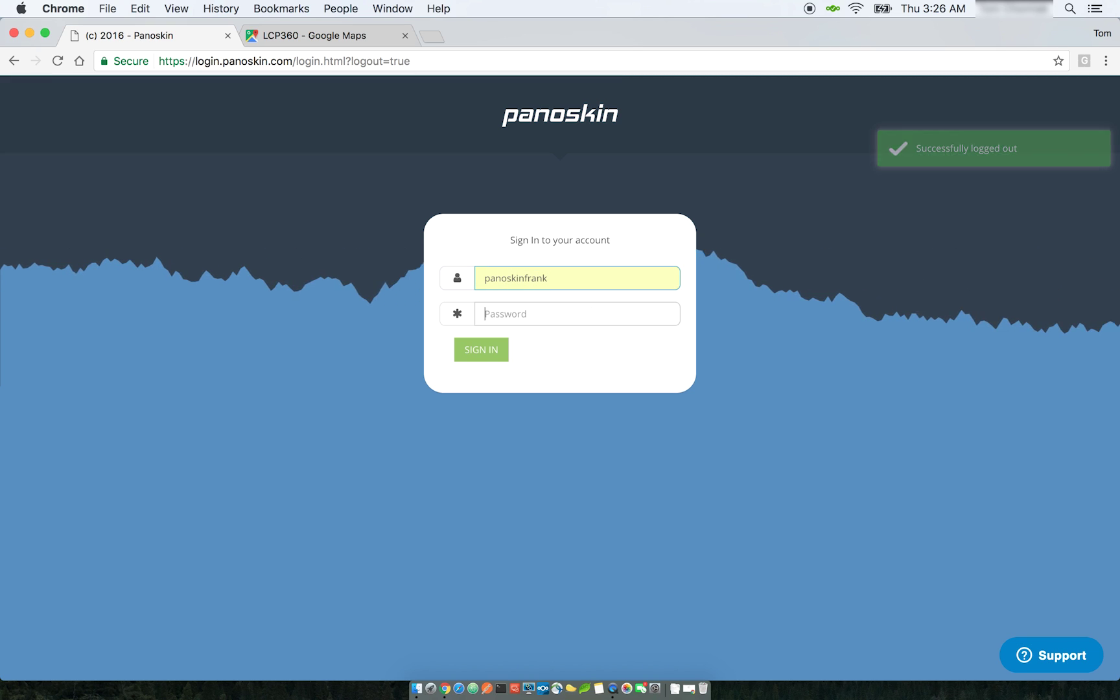
pyautogui.write('***********')
pyautogui.click(491, 354)
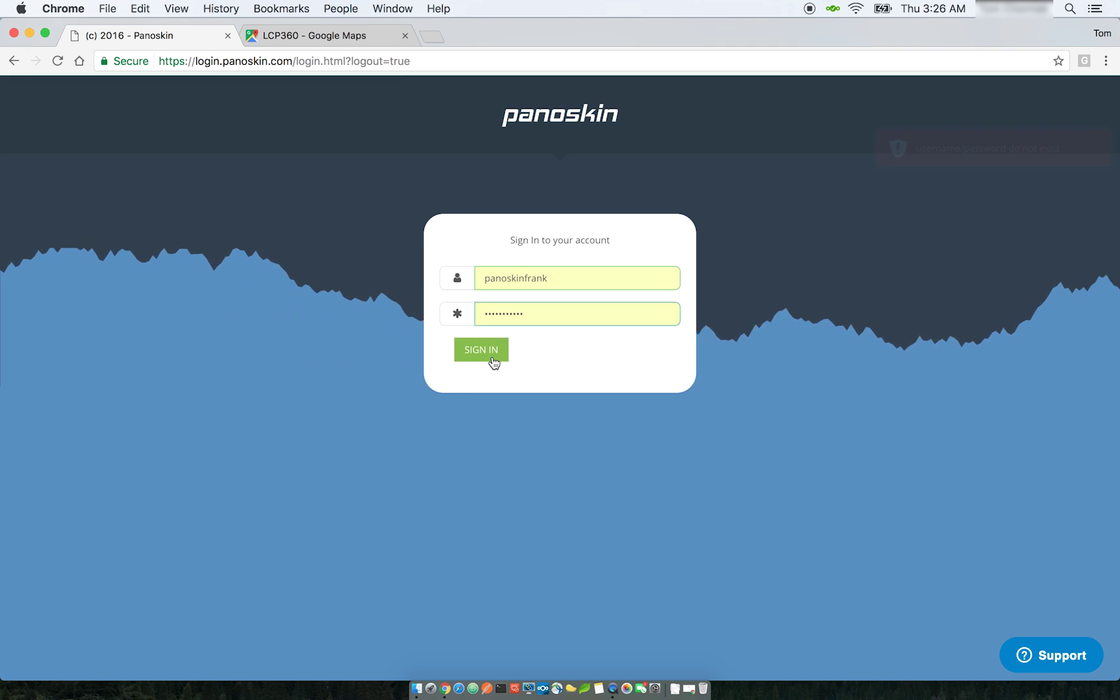
pyautogui.click(567, 309)
pyautogui.click(496, 350)
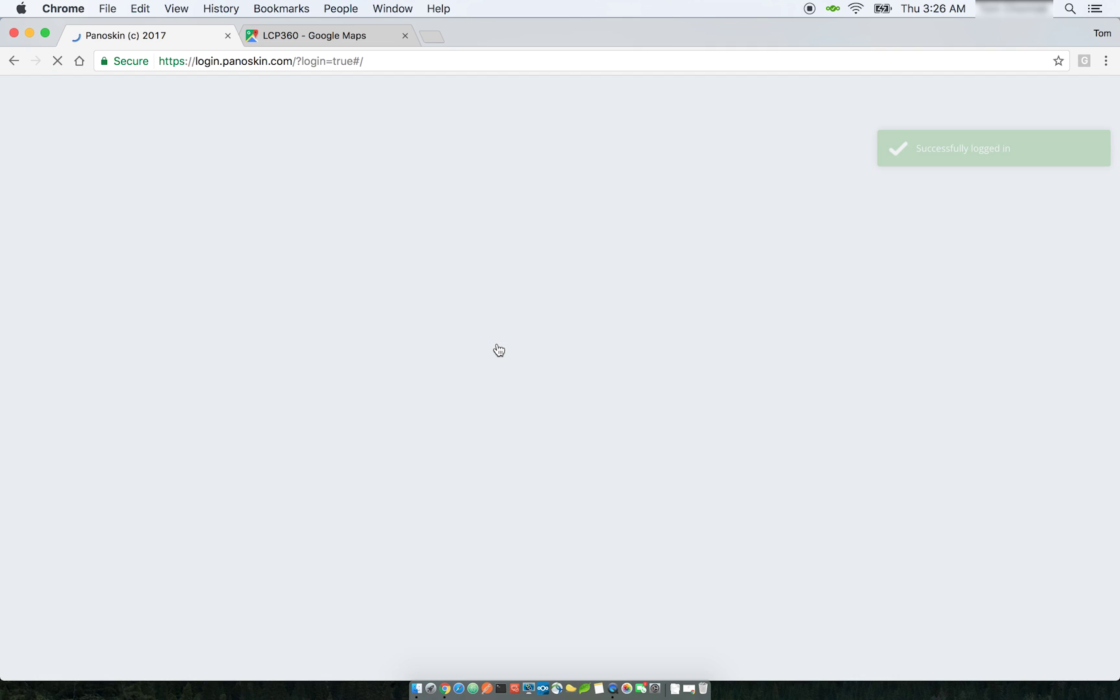
# - Open Beta Client's Tour level nadir tour from the Clients list
pyautogui.click(19, 206)
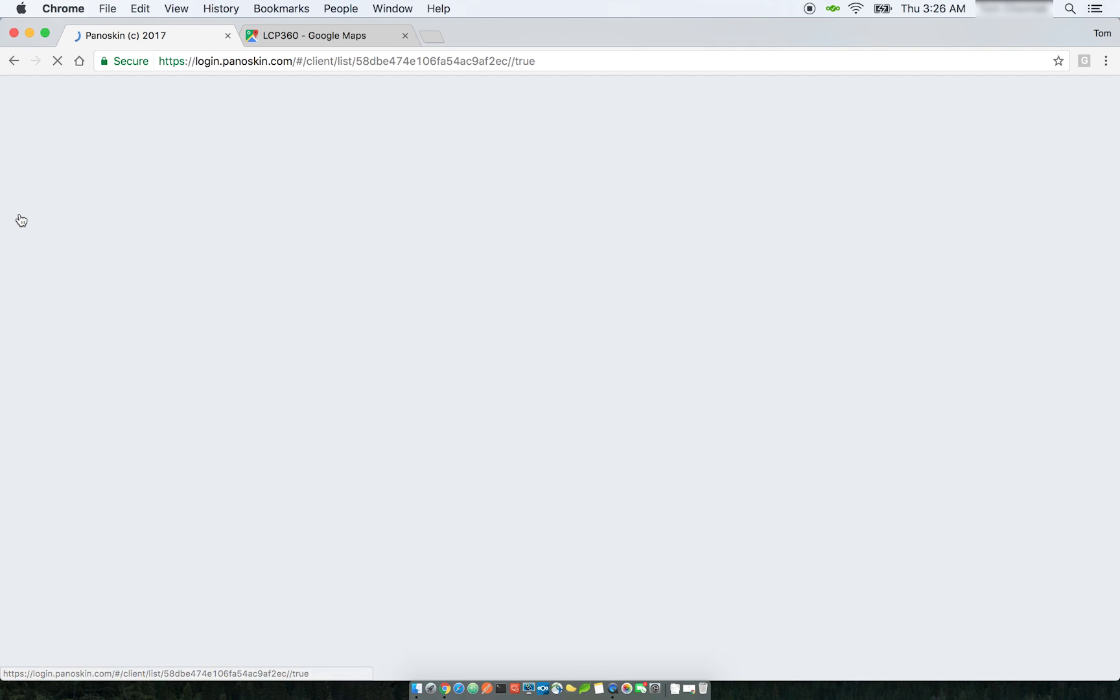
pyautogui.click(520, 333)
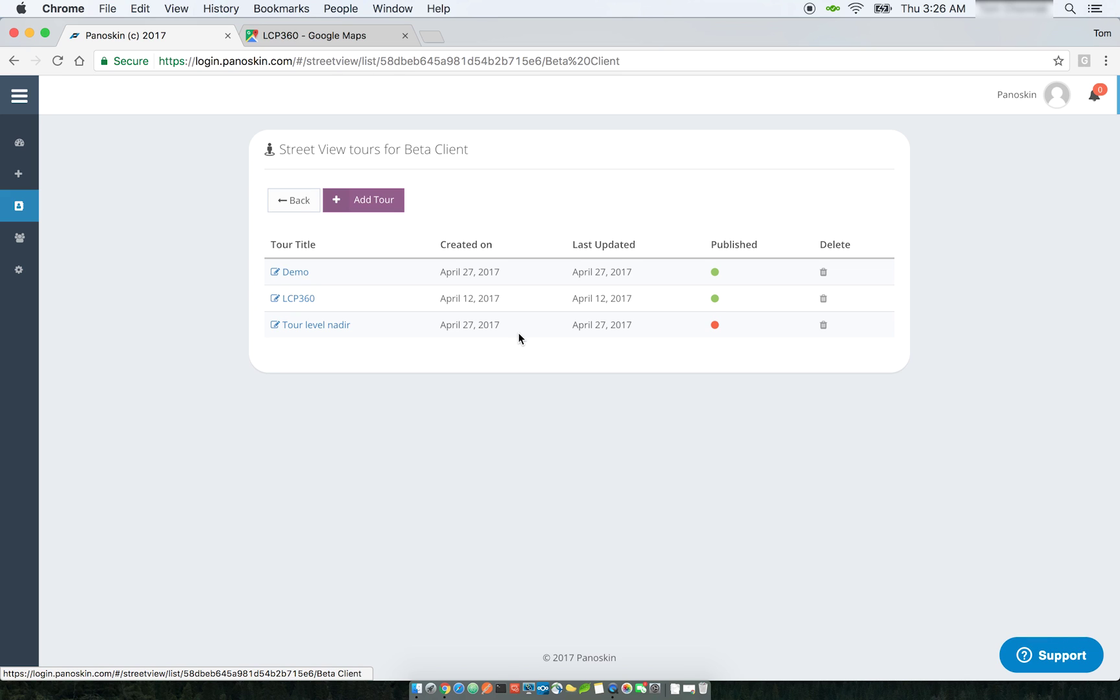
pyautogui.click(343, 324)
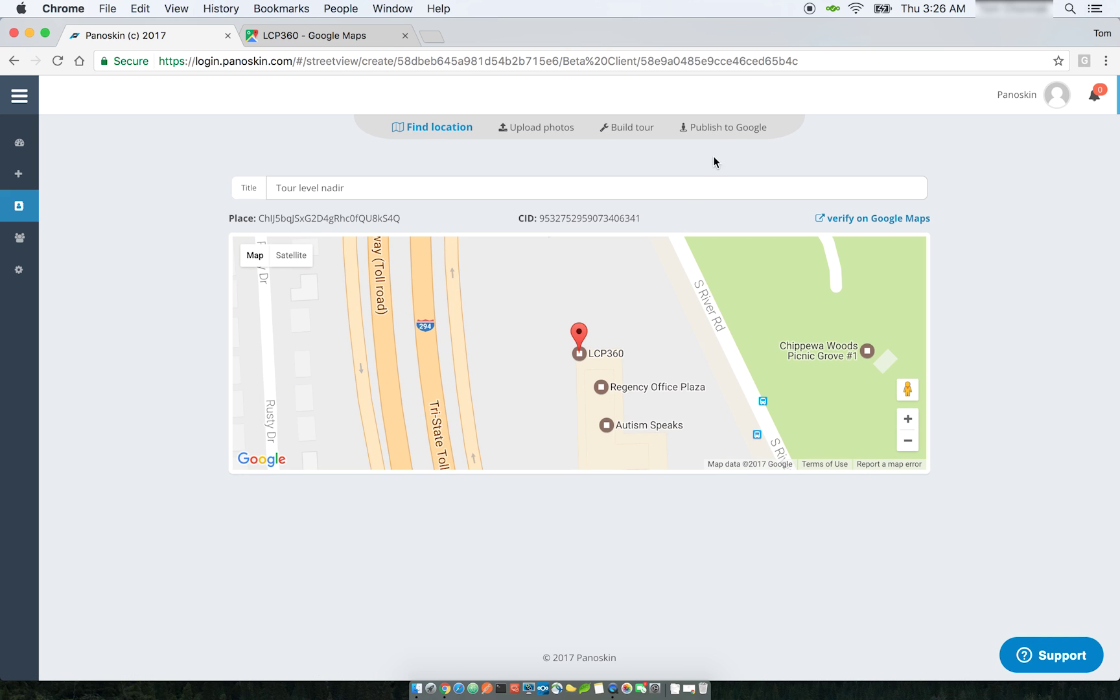
# - Publish the Tour level nadir scenes to Google again
pyautogui.click(725, 127)
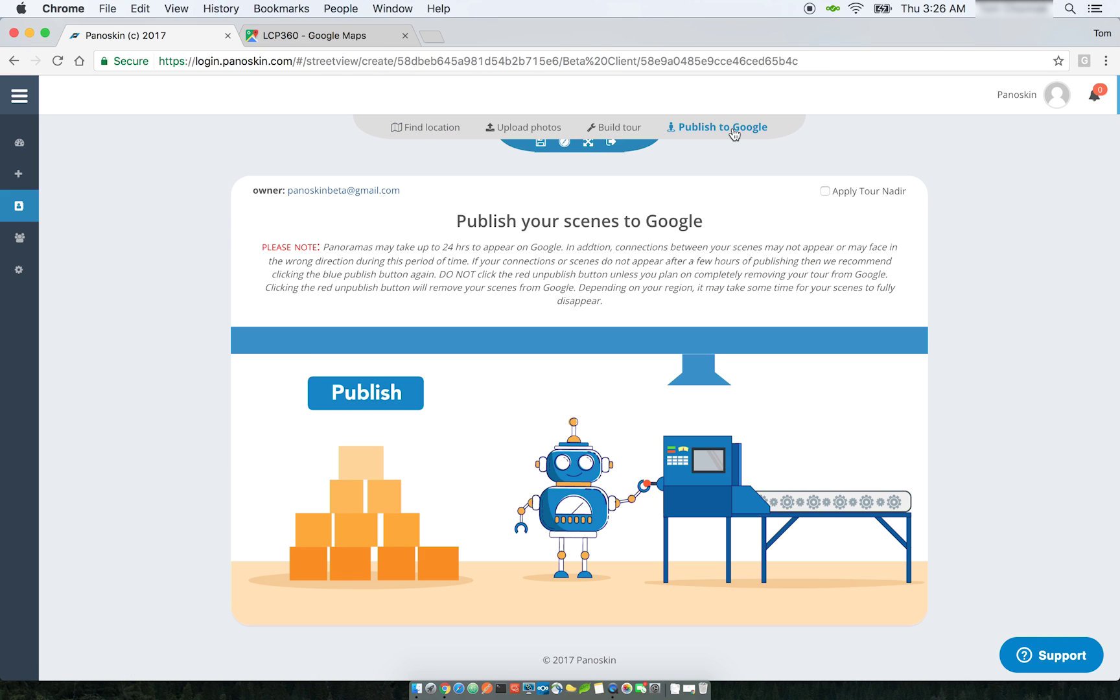
pyautogui.click(382, 398)
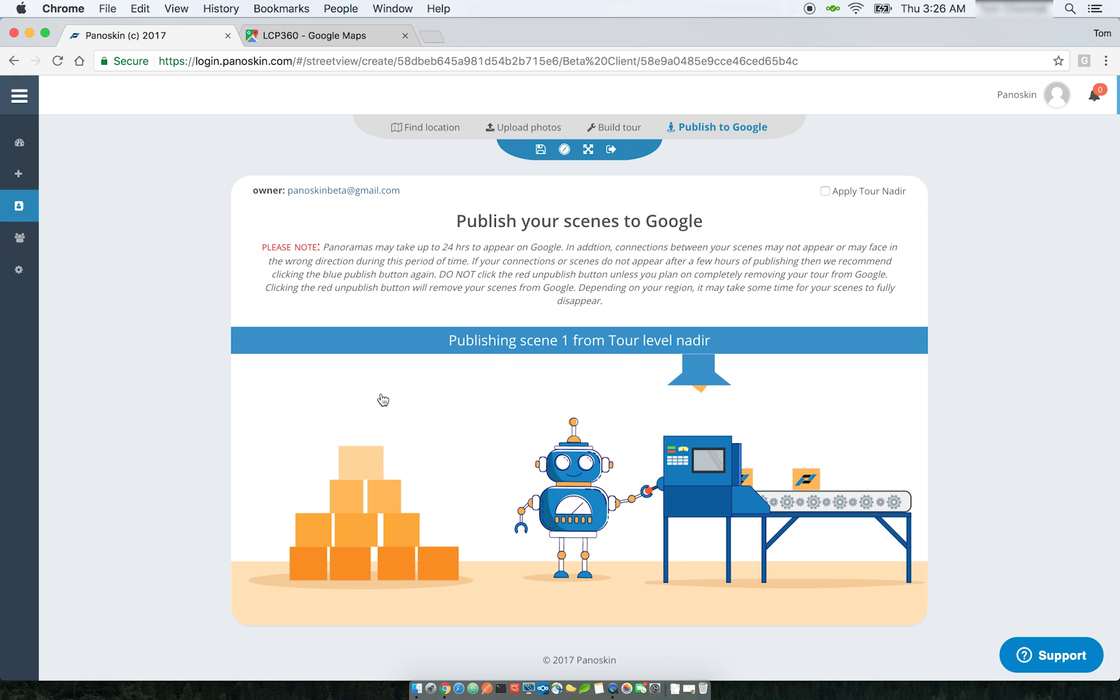